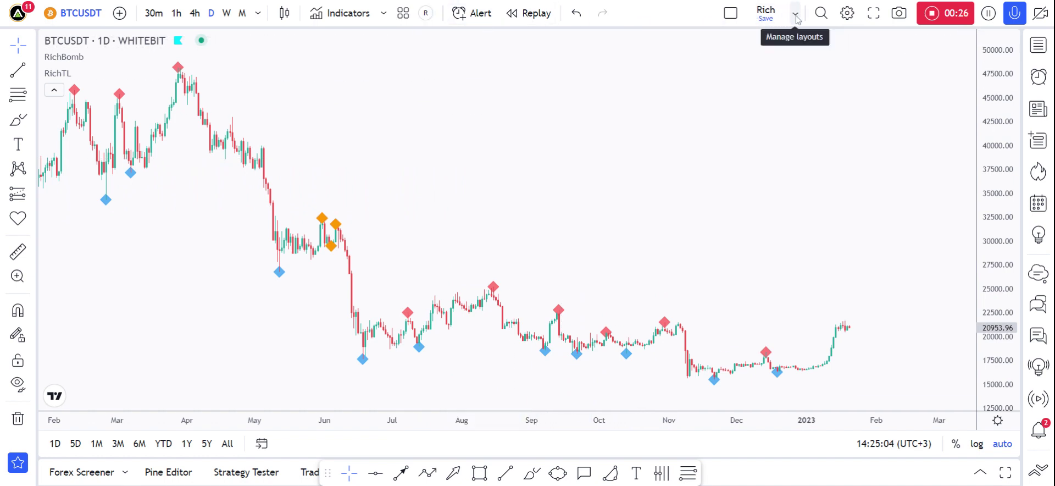
Search indicators for 'moving a' and add the Moving Average indicator to the chart.
{"action": "left_click", "coordinate": [1038, 45]}
{"action": "left_click", "coordinate": [1038, 45]}
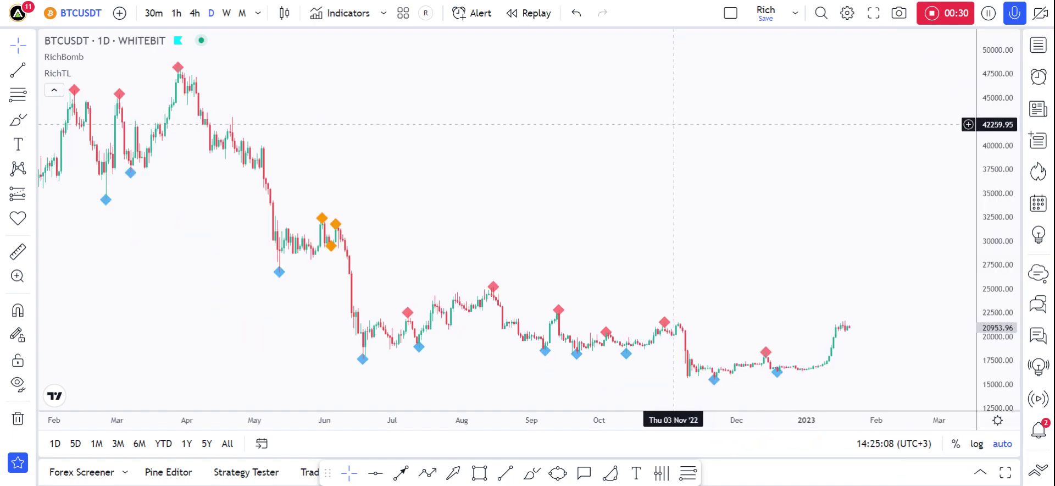
{"action": "left_click", "coordinate": [340, 13]}
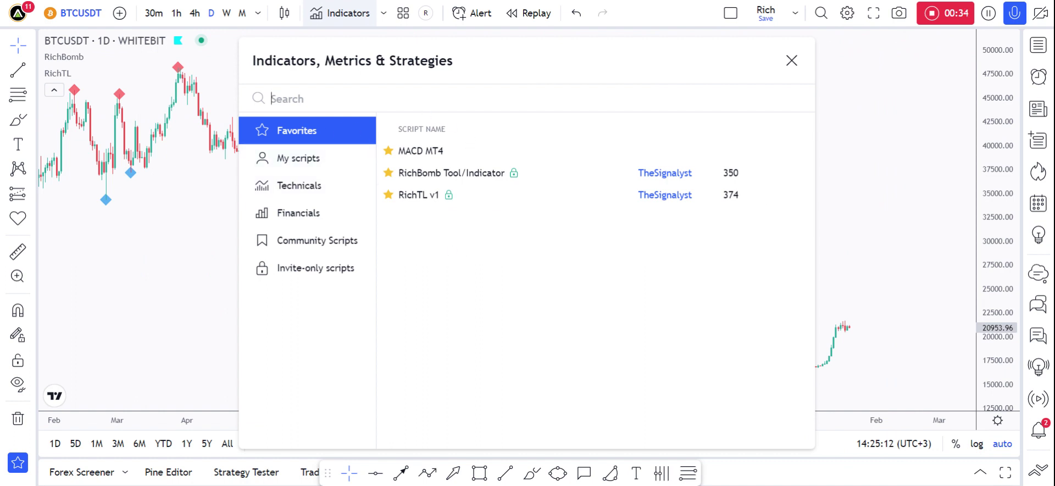
{"action": "type", "text": "moving a"}
{"action": "left_click", "coordinate": [430, 153]}
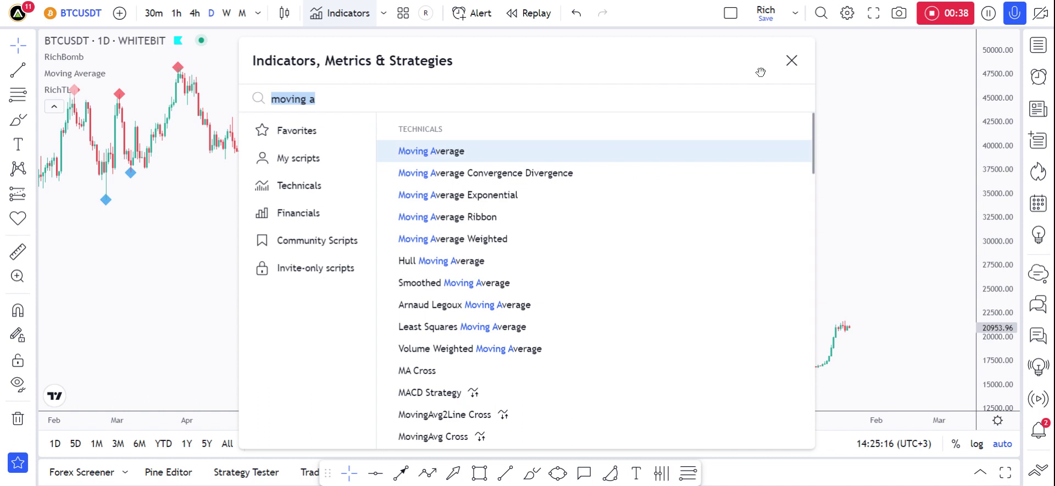
{"action": "left_click", "coordinate": [791, 60]}
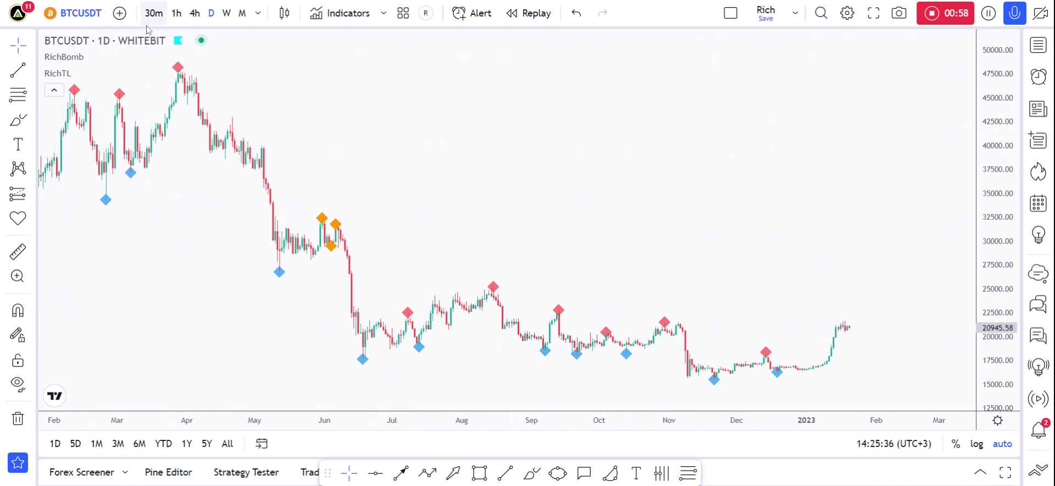
Add the MovingAvg Cross strategy and, via a 'mac' search, the MACD indicator.
{"action": "left_click", "coordinate": [339, 13]}
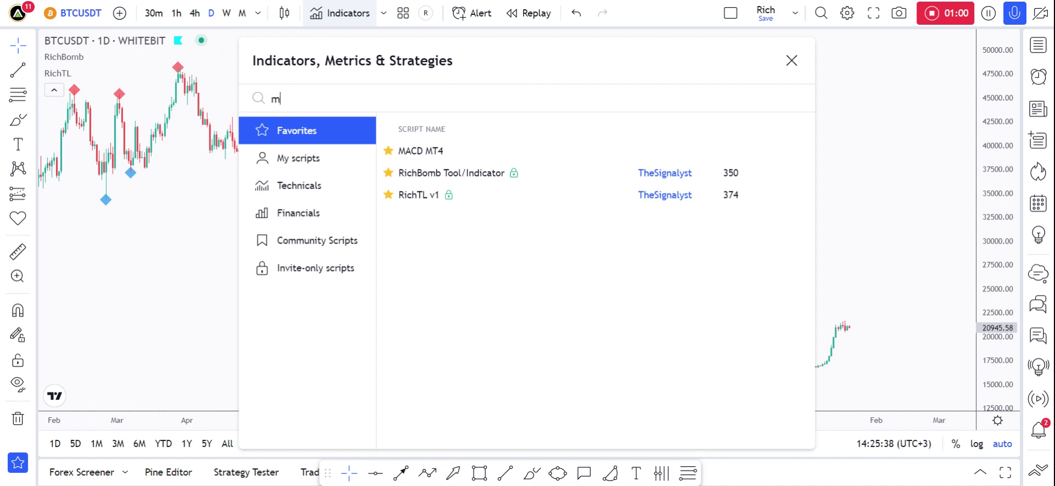
{"action": "left_click", "coordinate": [433, 173]}
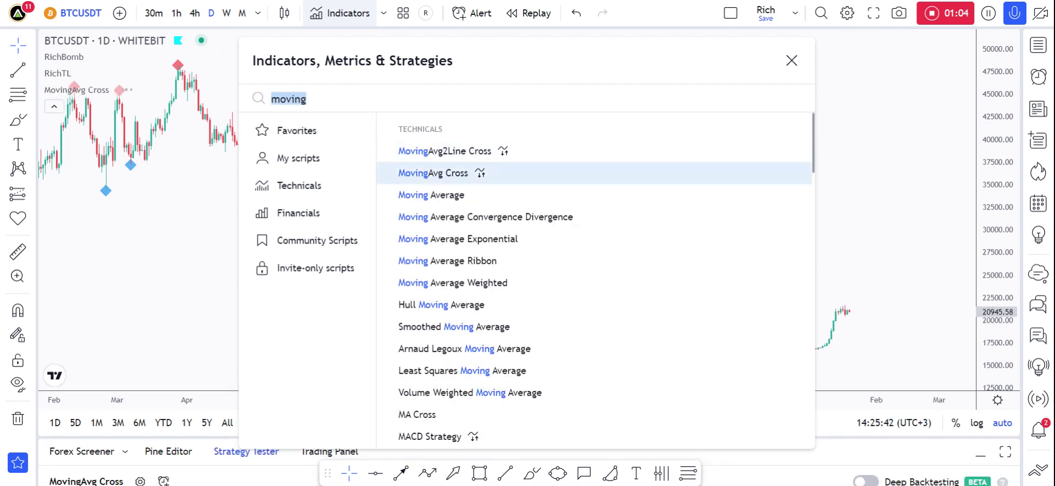
{"action": "type", "text": "mac"}
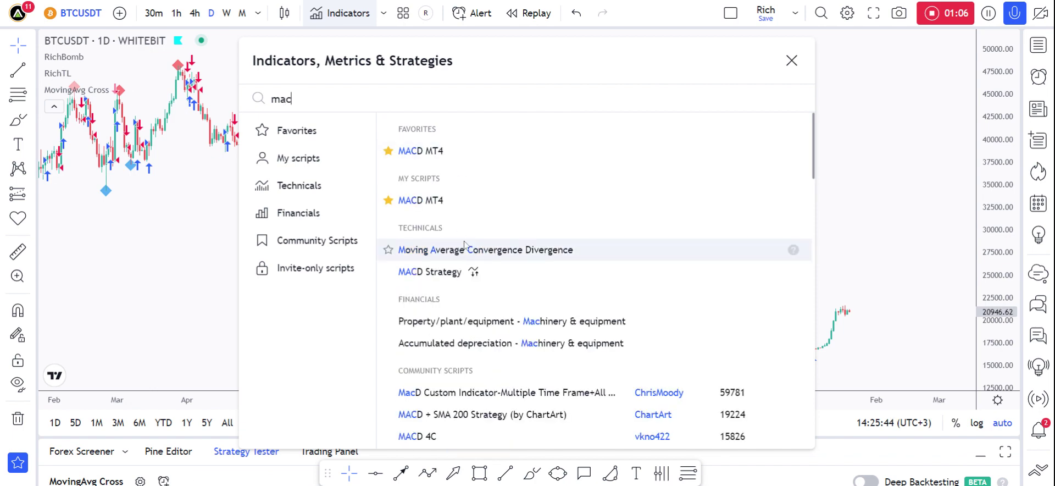
{"action": "left_click", "coordinate": [590, 248]}
{"action": "left_click", "coordinate": [791, 60]}
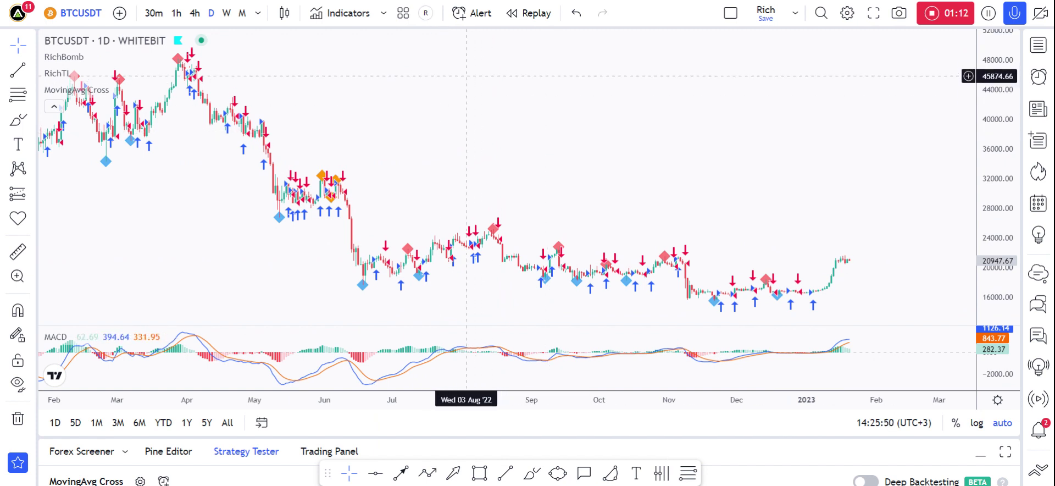
Save the chart's current indicators as a new indicator template named videoTV.
{"action": "left_click", "coordinate": [403, 16]}
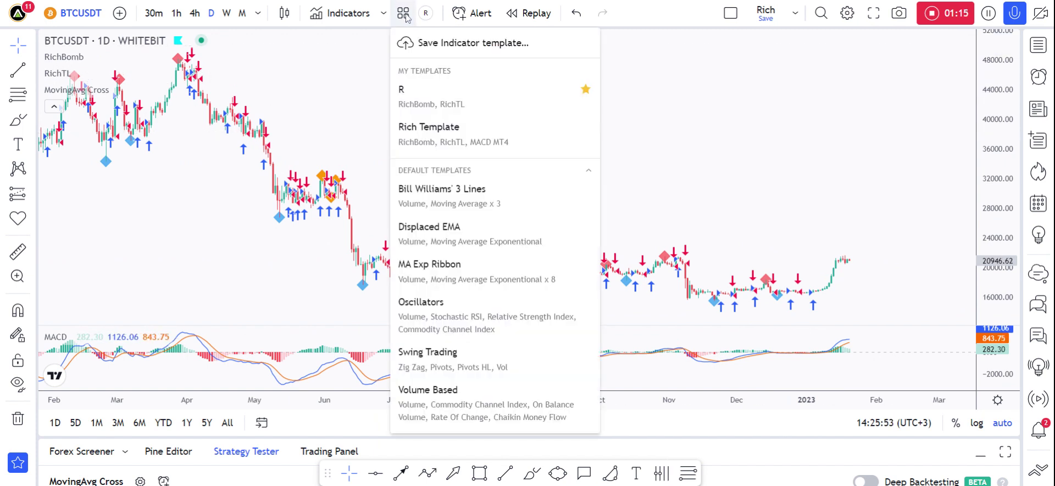
{"action": "left_click", "coordinate": [461, 44]}
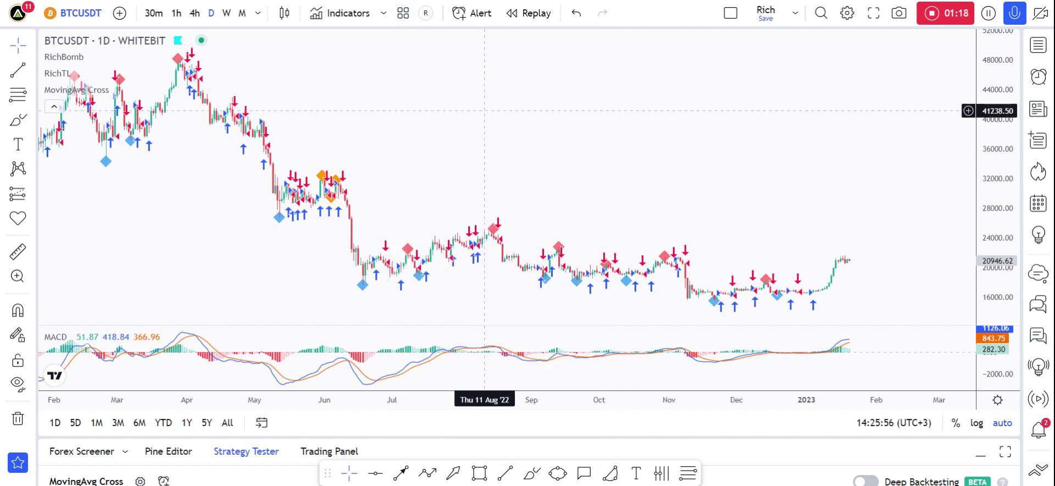
{"action": "type", "text": "videoTV"}
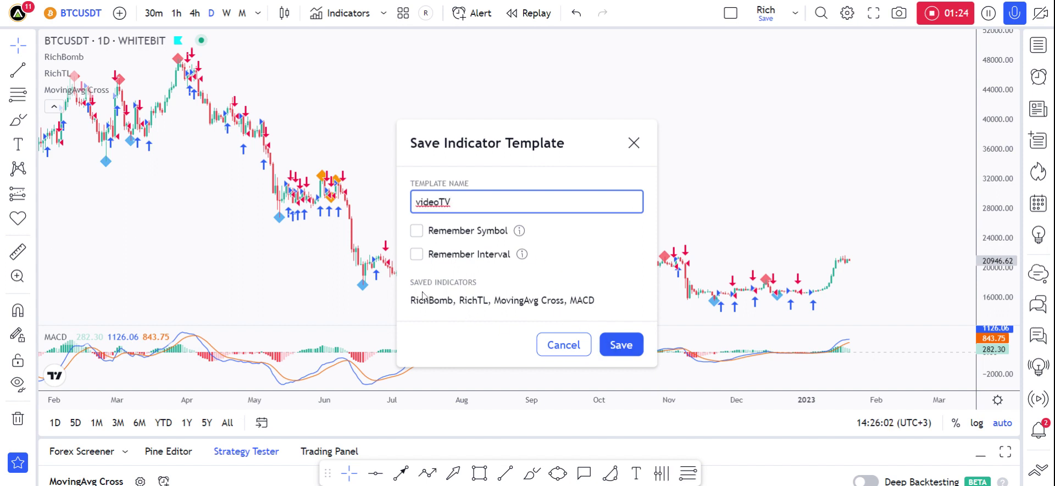
{"action": "left_click", "coordinate": [621, 344]}
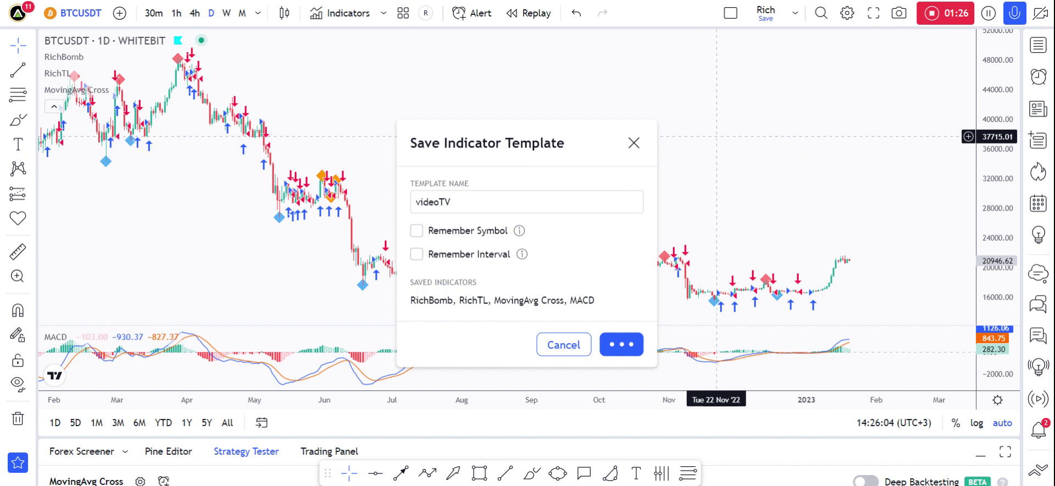
Star videoTV as a favourite template, apply the R template, and collapse strategy results.
{"action": "left_click", "coordinate": [403, 15]}
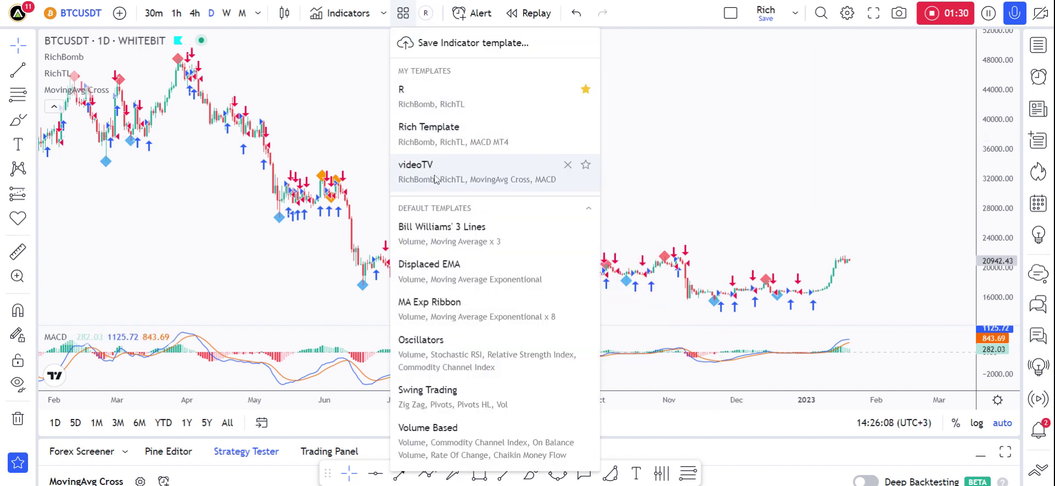
{"action": "left_click", "coordinate": [585, 165]}
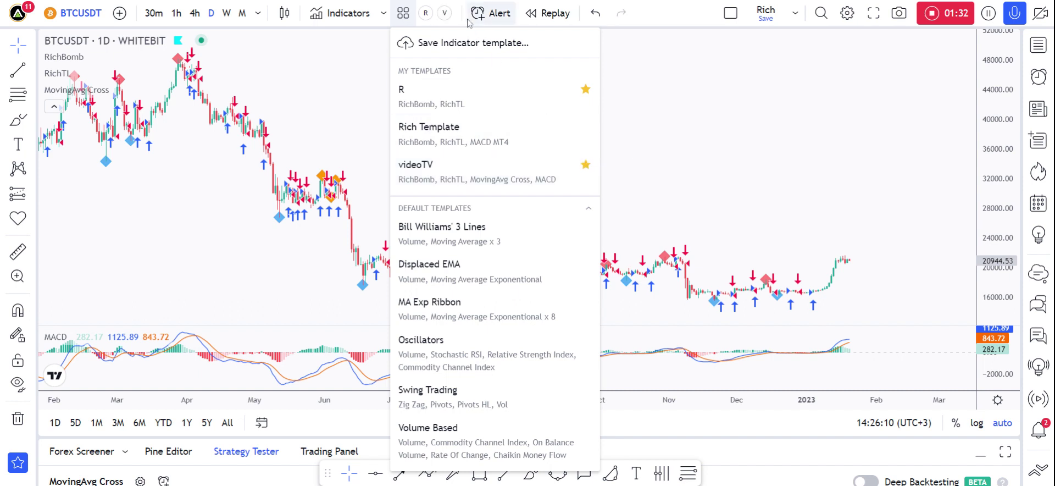
{"action": "left_click", "coordinate": [577, 99]}
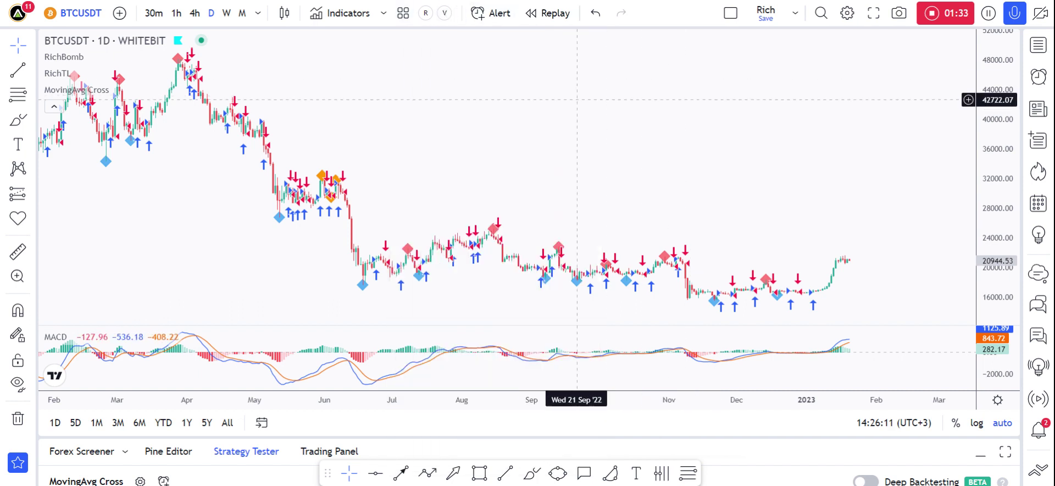
{"action": "left_click", "coordinate": [426, 14]}
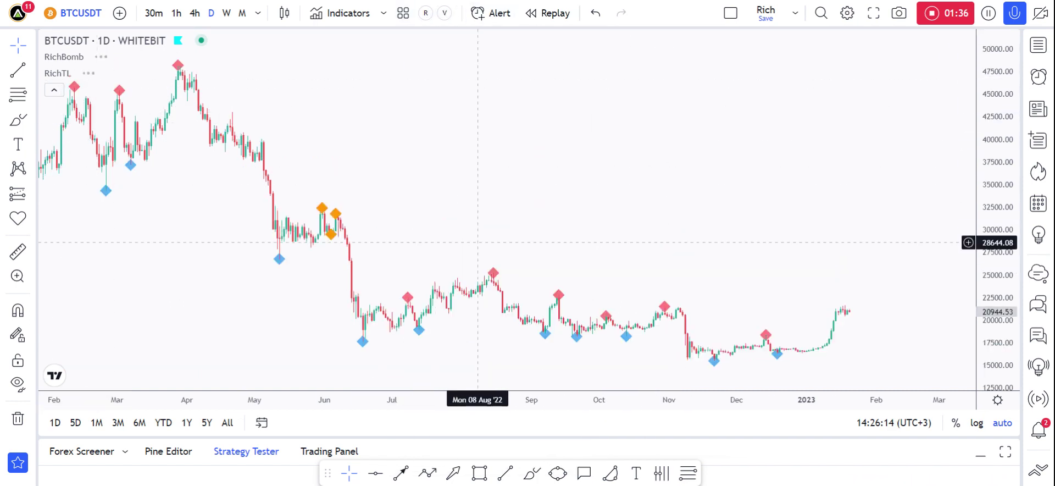
{"action": "left_click", "coordinate": [980, 455]}
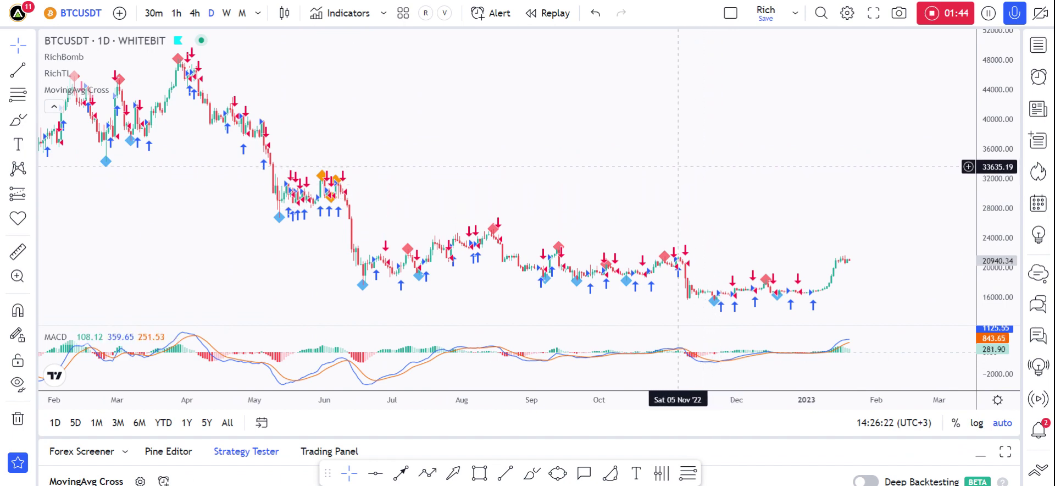
{"action": "right_click", "coordinate": [534, 120]}
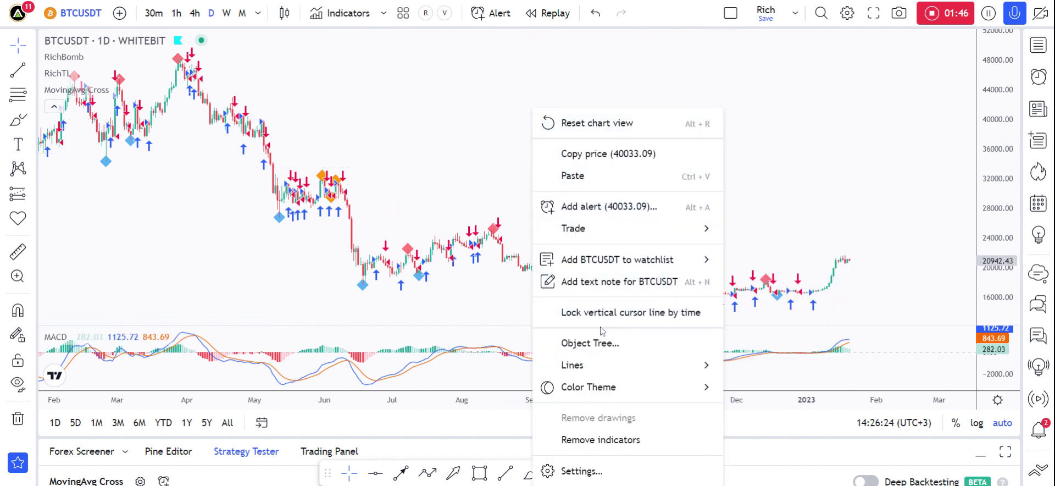
{"action": "right_click", "coordinate": [445, 105]}
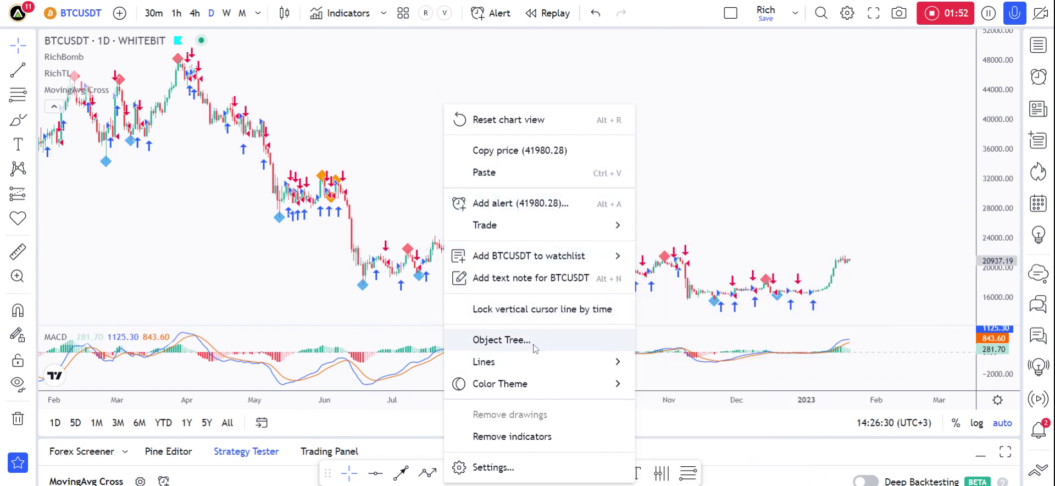
{"action": "mouse_move", "coordinate": [538, 392]}
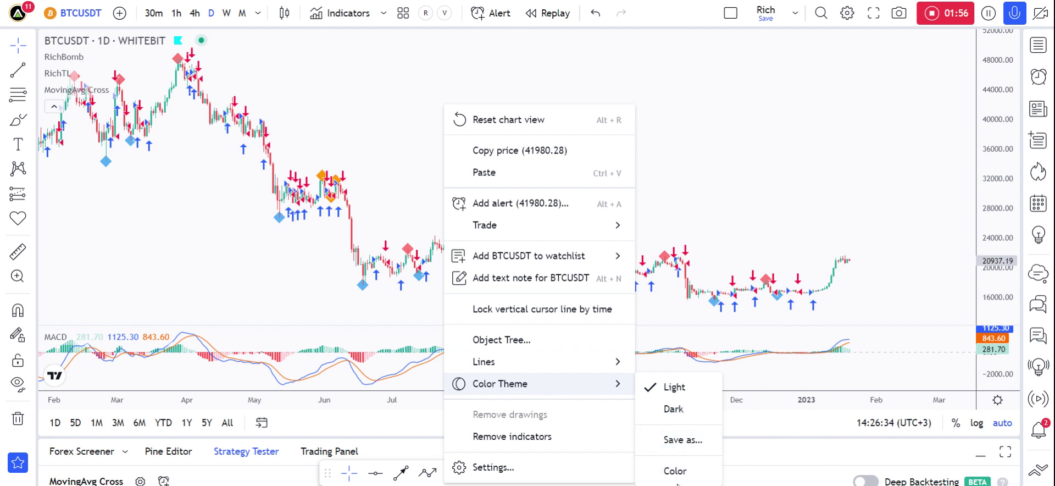
{"action": "left_click", "coordinate": [675, 413]}
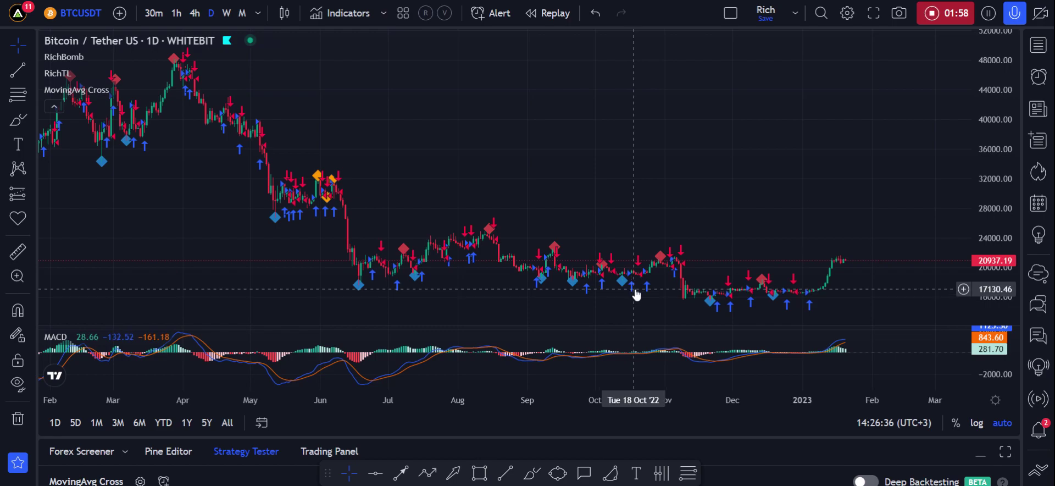
{"action": "key", "text": "ctrl+z"}
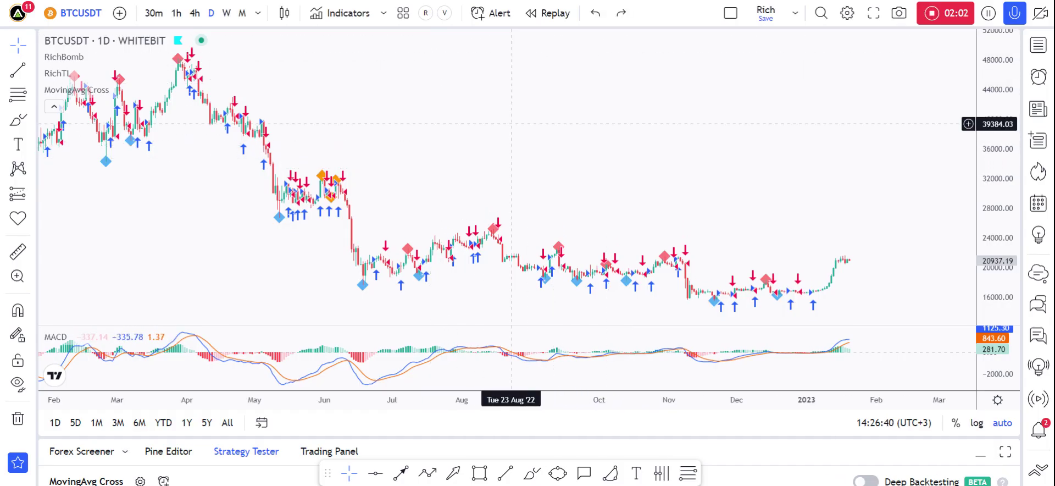
Collapse the strategy results and remove the remaining RichTL indicator from the chart.
{"action": "left_click", "coordinate": [981, 454]}
{"action": "mouse_move", "coordinate": [115, 68]}
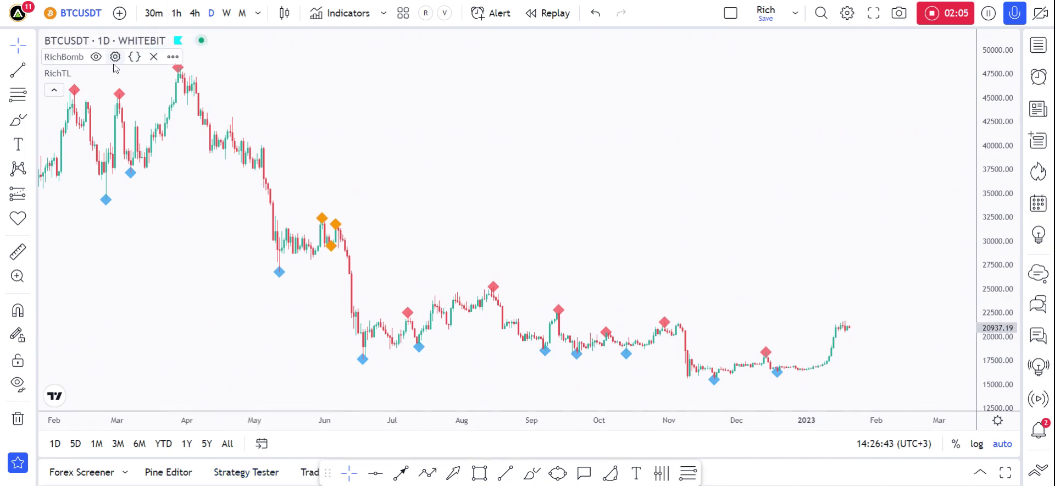
{"action": "left_click", "coordinate": [153, 57]}
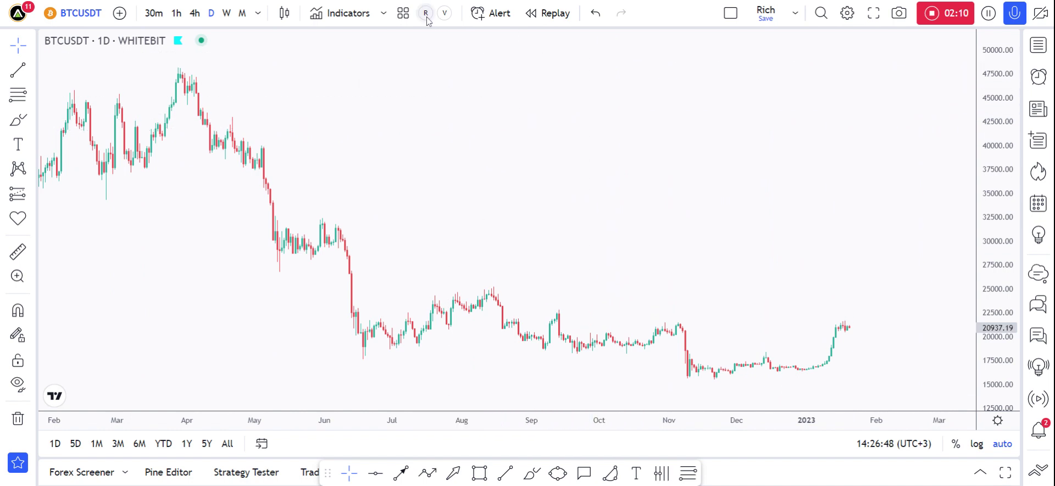
Unstar the videoTV indicator template, then delete it and confirm.
{"action": "left_click", "coordinate": [403, 13]}
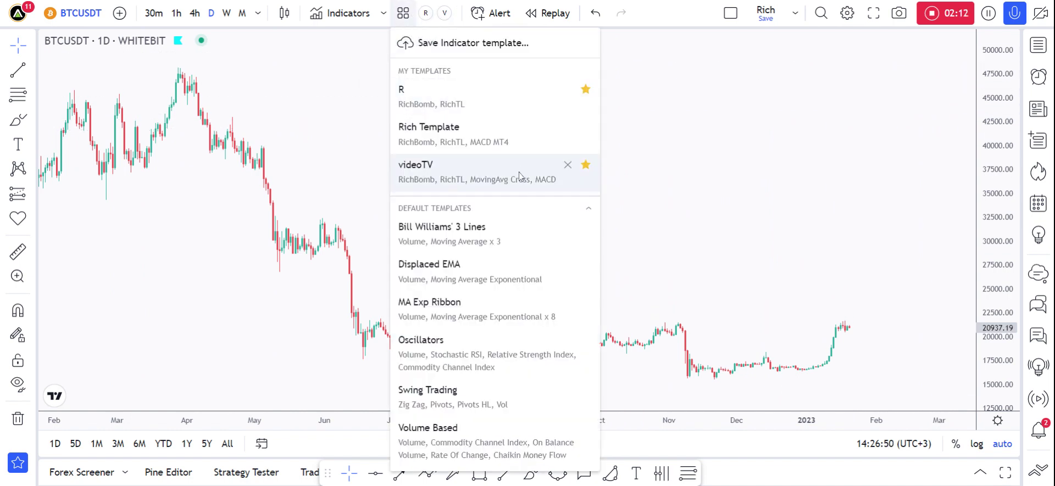
{"action": "left_click", "coordinate": [585, 164]}
{"action": "left_click", "coordinate": [402, 13]}
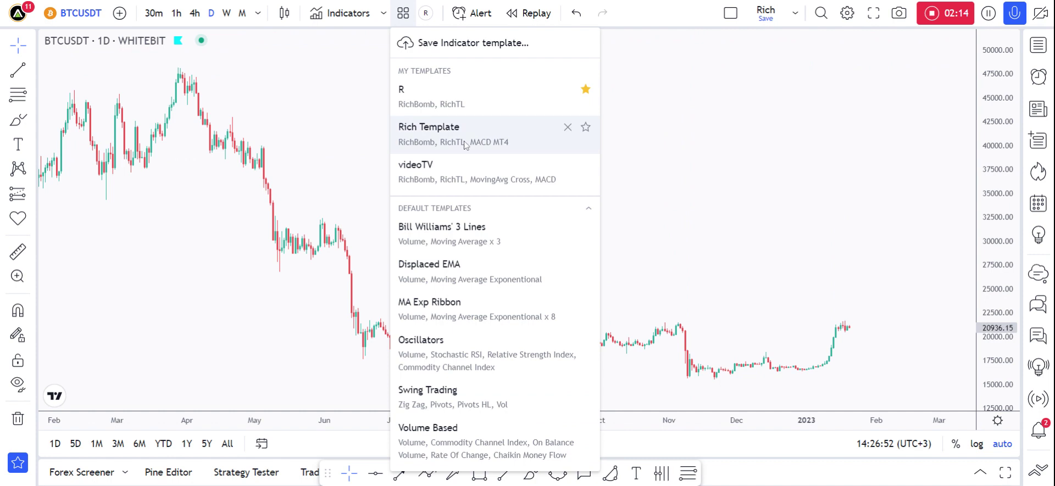
{"action": "left_click", "coordinate": [568, 165]}
{"action": "left_click", "coordinate": [644, 273]}
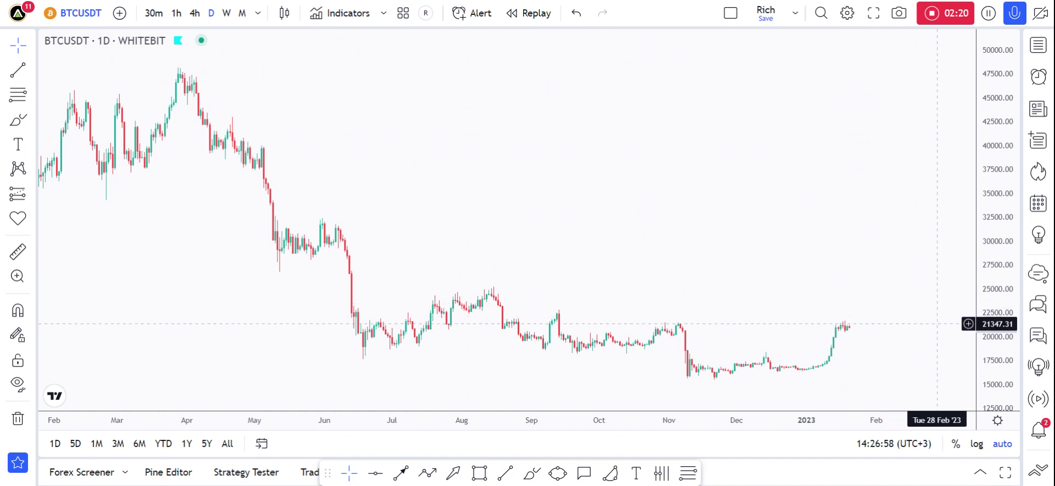
Draw a rectangle zone from early November across the chart with Alt+Shift+R.
{"action": "key", "text": "alt+shift+r"}
{"action": "left_click", "coordinate": [653, 321]}
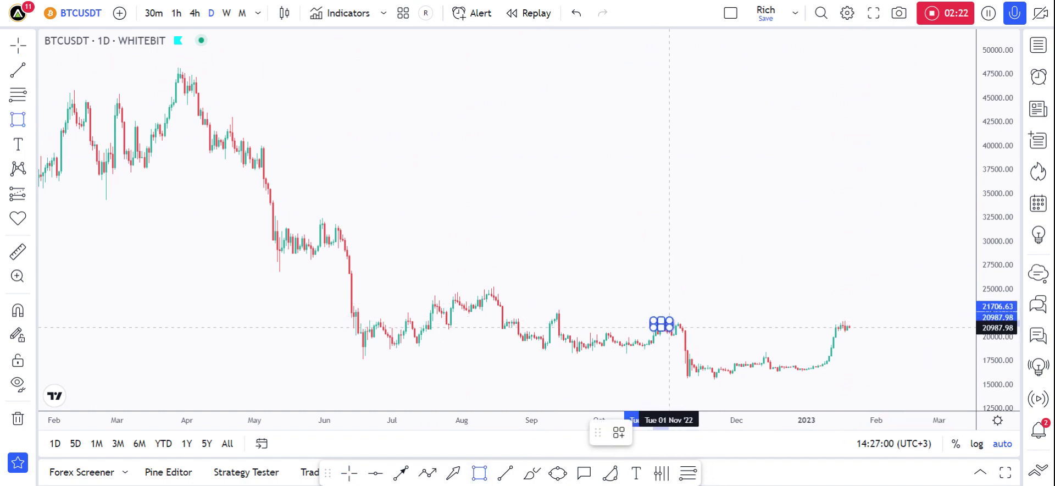
{"action": "left_click", "coordinate": [912, 329]}
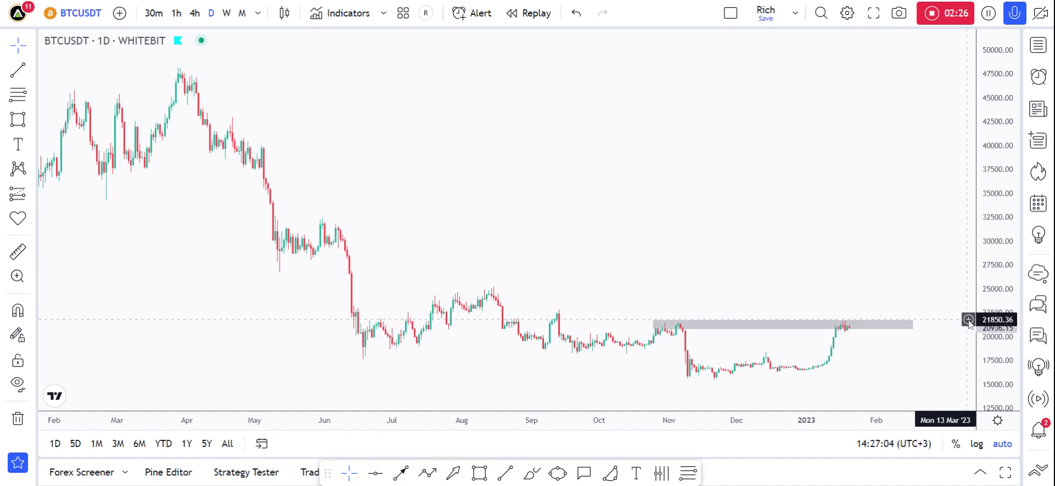
Add a BTCUSDT price alert at 21850.36 from the price scale and open its marker options.
{"action": "left_click", "coordinate": [969, 320]}
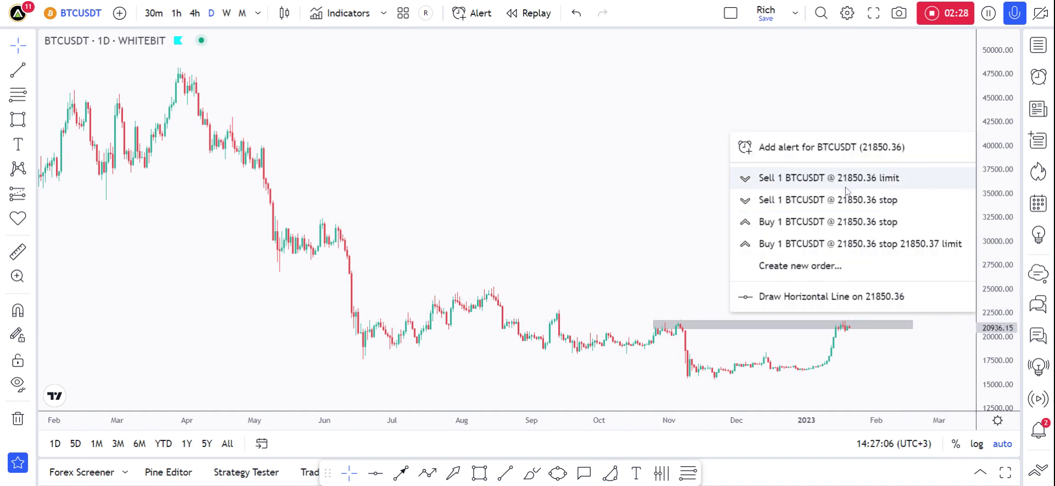
{"action": "left_click", "coordinate": [680, 228]}
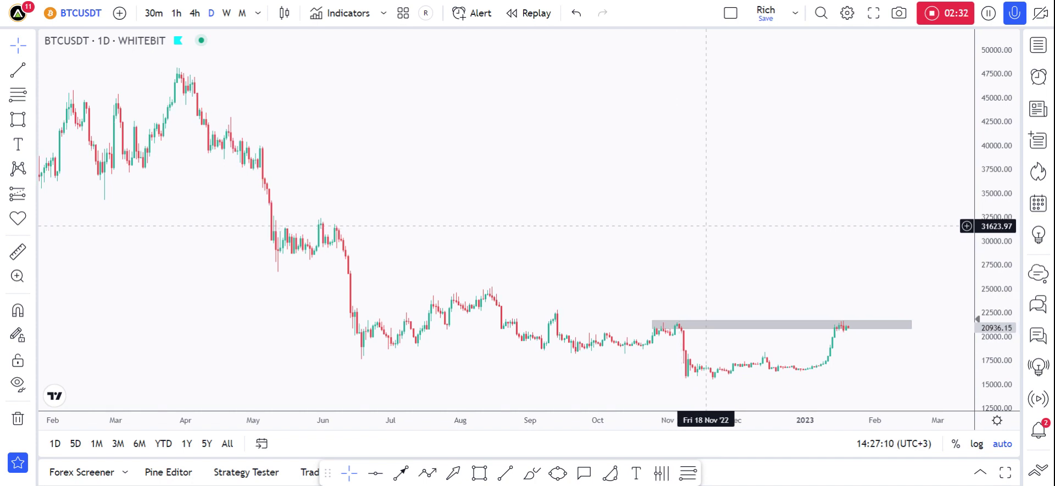
{"action": "scroll", "coordinate": [683, 231], "scroll_direction": "right", "scroll_amount": 5}
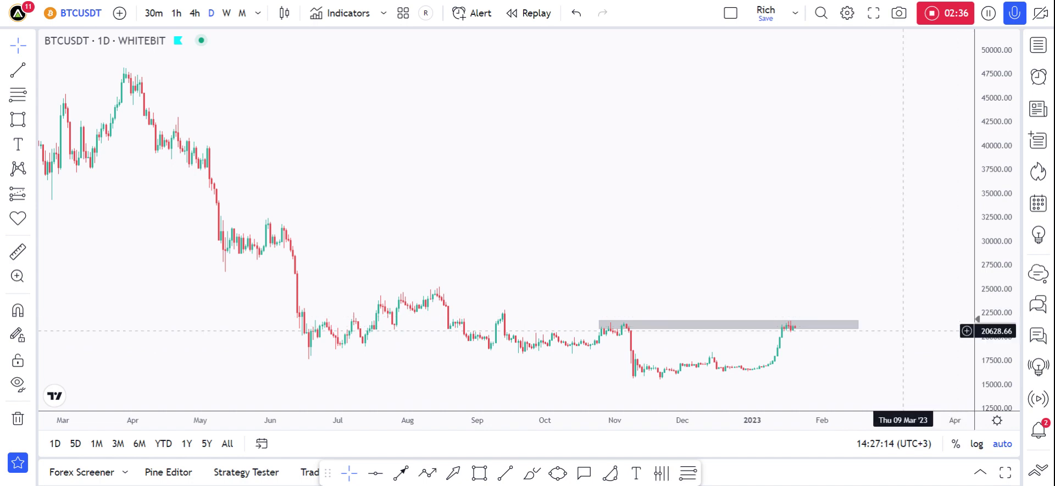
{"action": "left_click", "coordinate": [978, 321]}
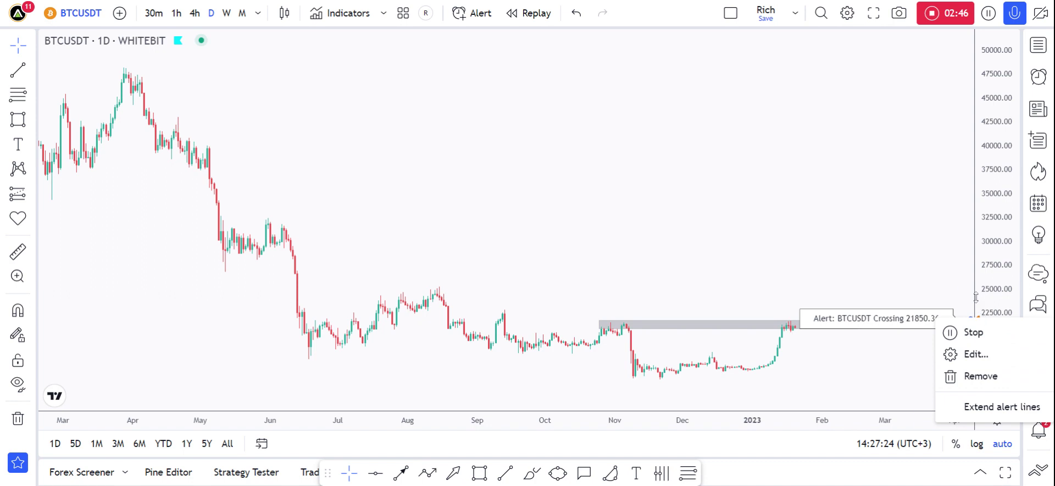
Change the BTCUSDT alert value to 25000 and save it.
{"action": "left_click", "coordinate": [985, 355]}
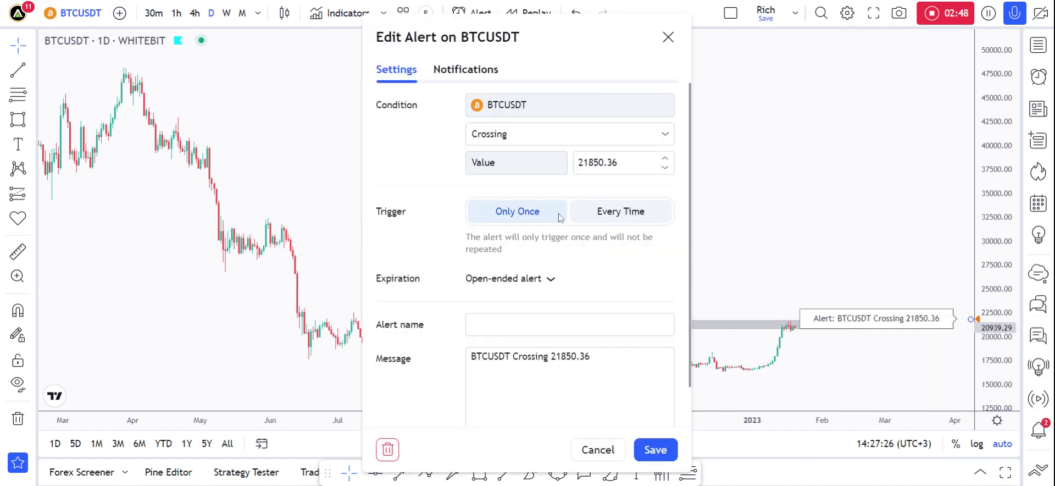
{"action": "type", "text": "25000"}
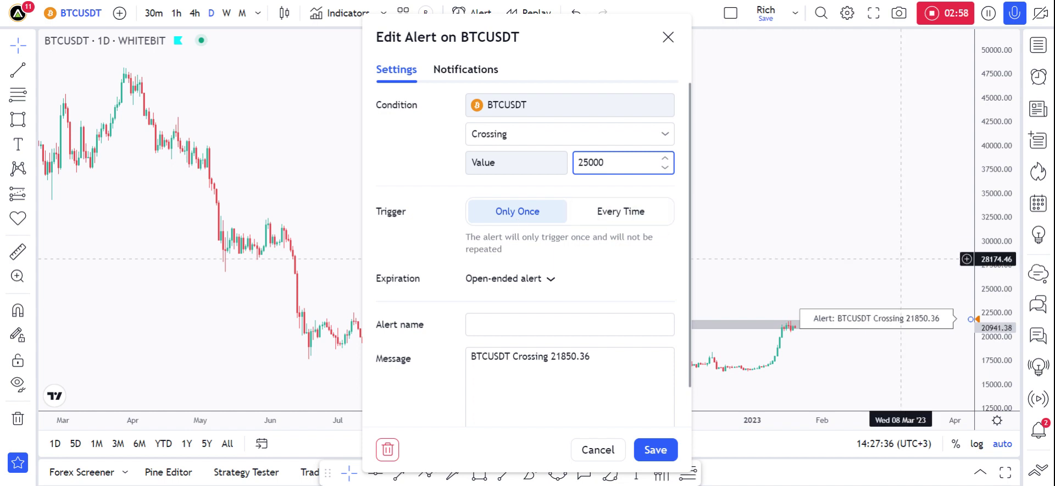
{"action": "left_click", "coordinate": [652, 446]}
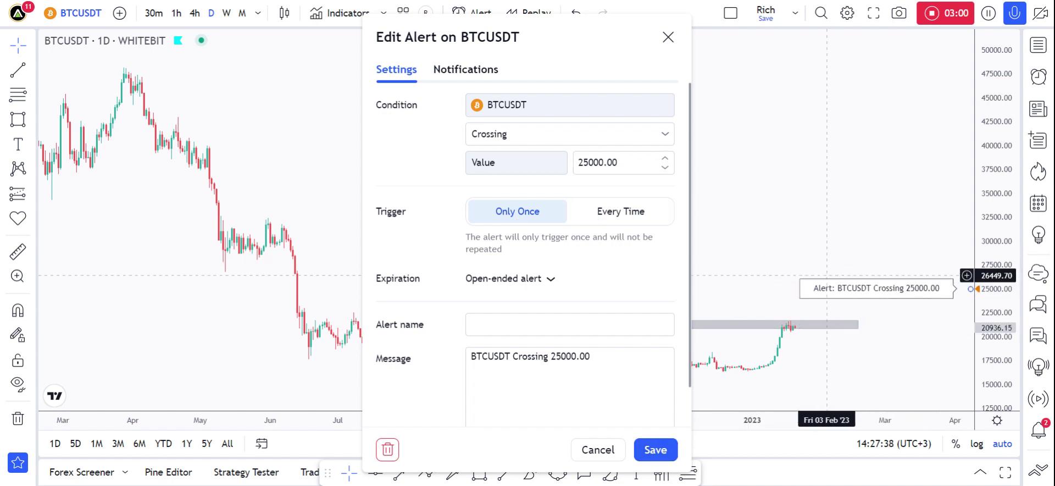
Reopen the alert settings, try replacing the message text, then cancel without saving.
{"action": "right_click", "coordinate": [971, 288]}
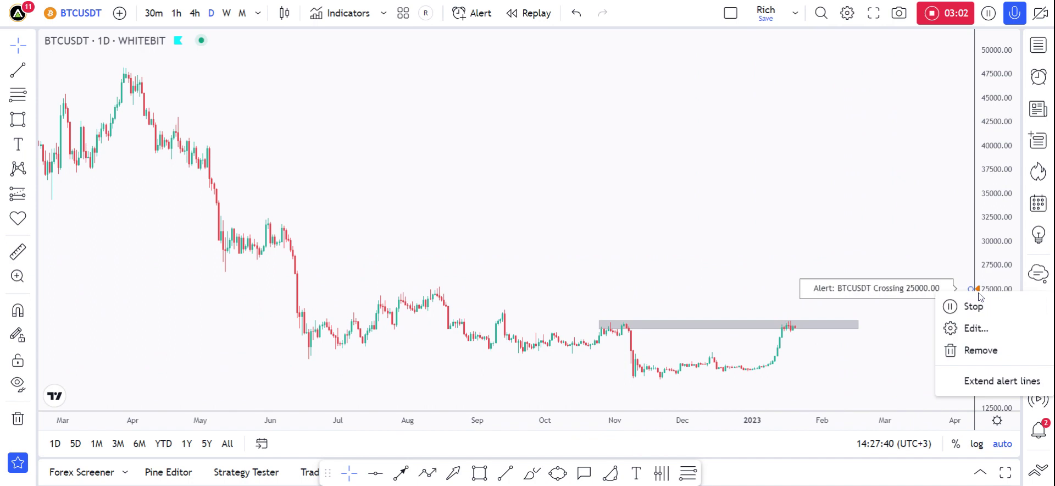
{"action": "left_click", "coordinate": [978, 329]}
{"action": "left_click_drag", "start_coordinate": [596, 356], "coordinate": [451, 356]}
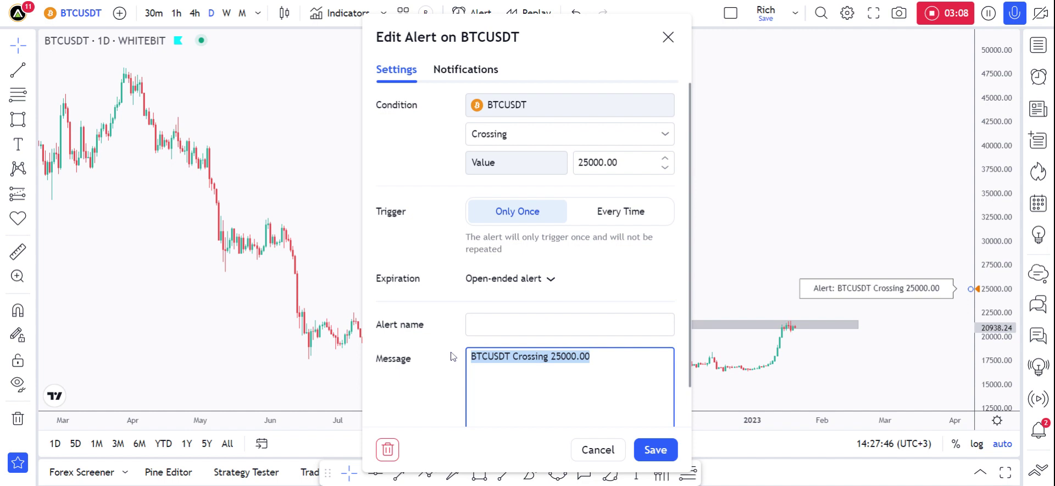
{"action": "key", "text": "End"}
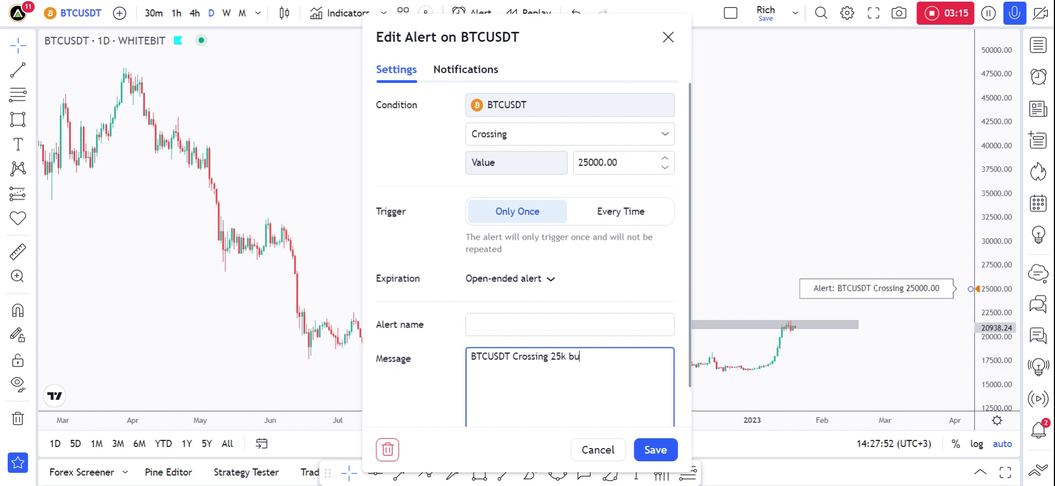
{"action": "key", "text": "ctrl+a"}
{"action": "type", "text": "s"}
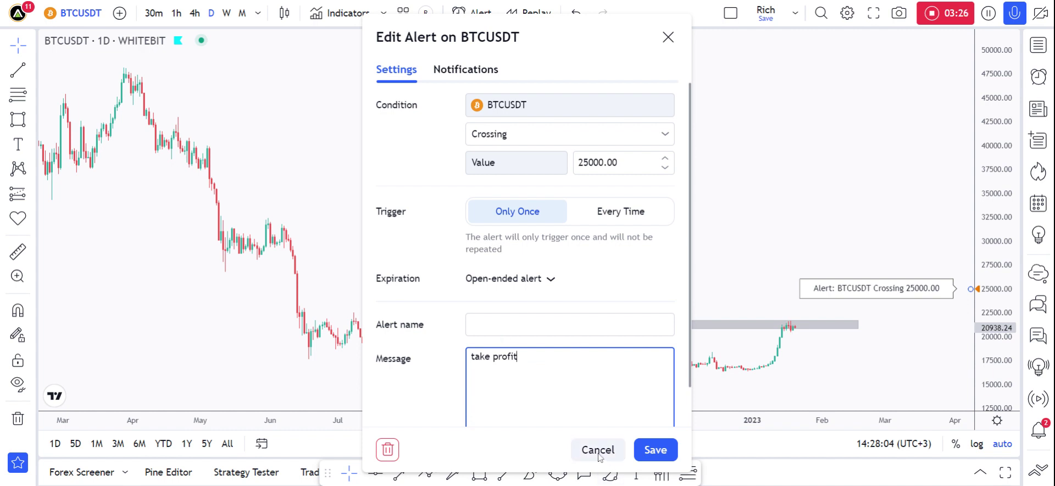
{"action": "left_click", "coordinate": [786, 294]}
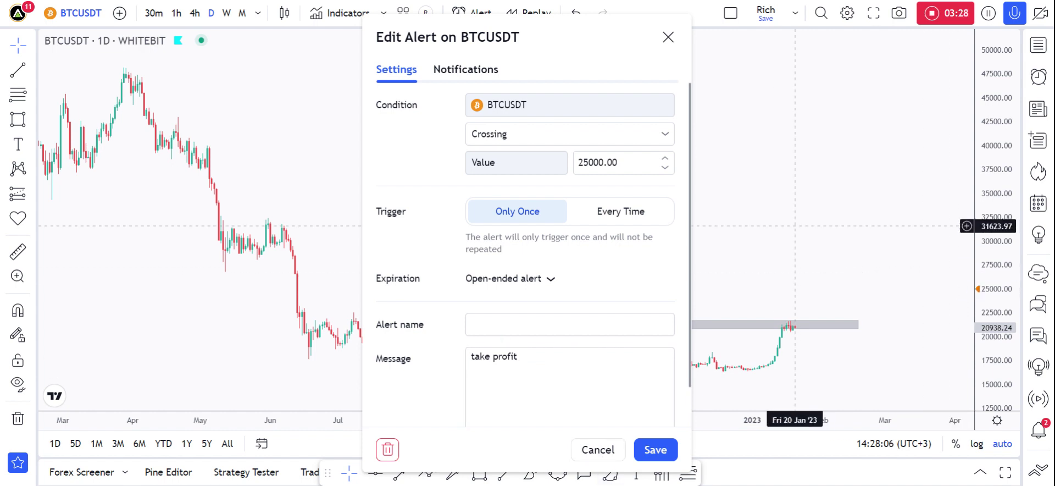
{"action": "left_click", "coordinate": [589, 450]}
Extend the 25000 alert line across the whole chart.
{"action": "right_click", "coordinate": [985, 288]}
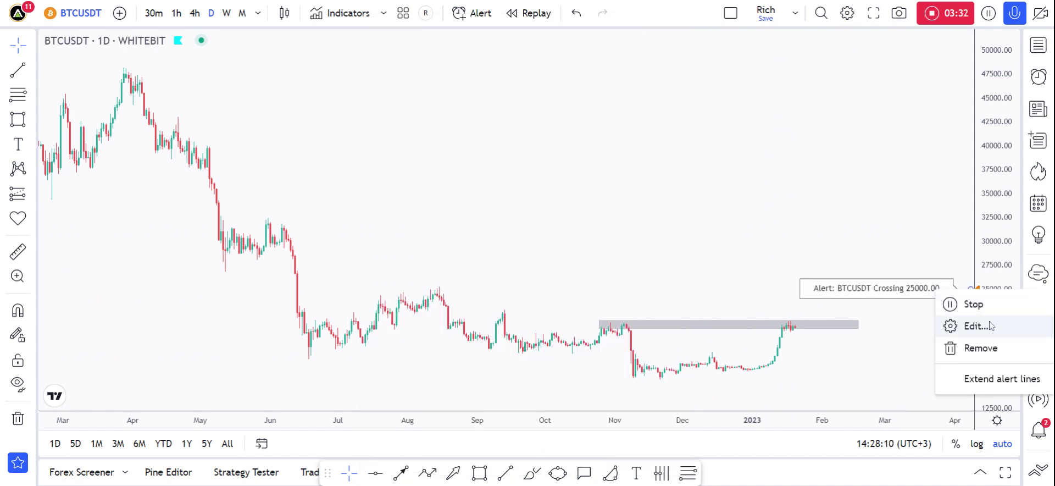
{"action": "left_click", "coordinate": [999, 379]}
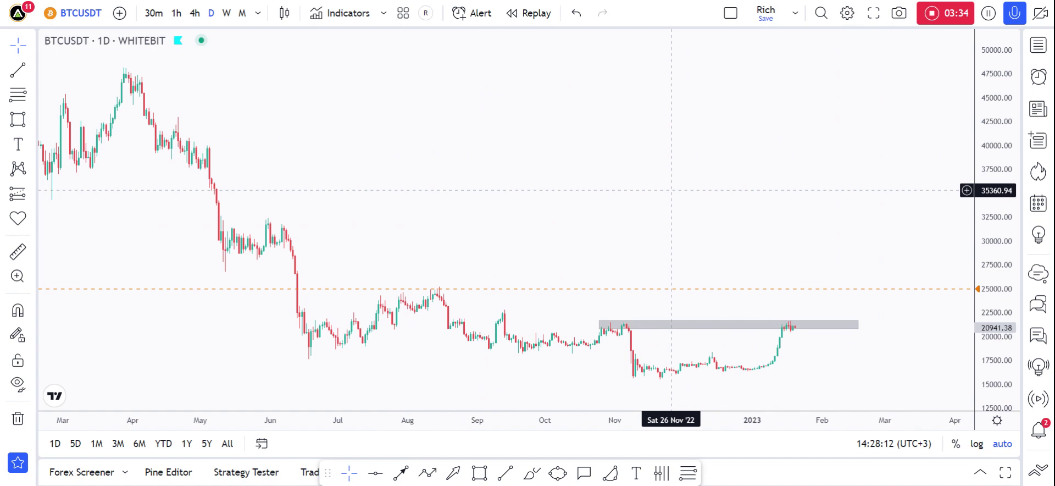
{"action": "left_click", "coordinate": [978, 297]}
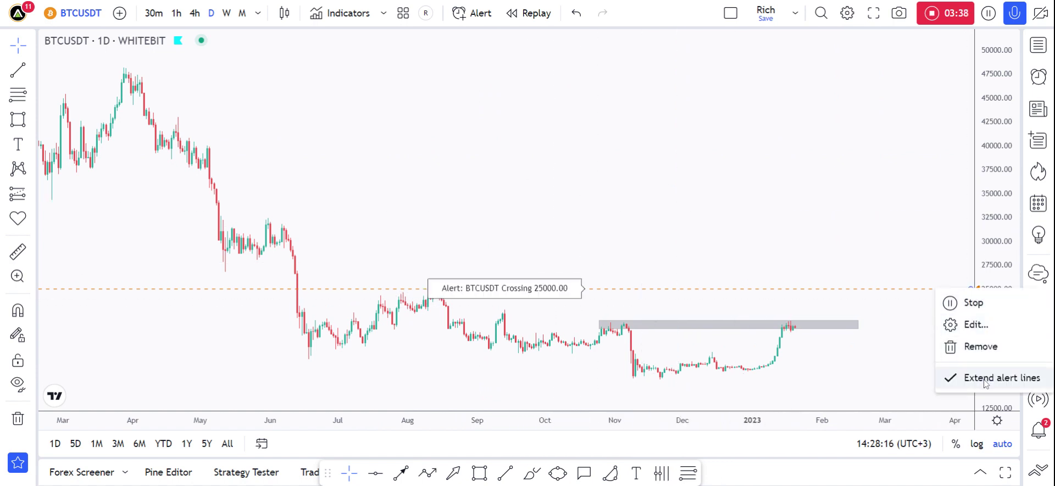
Turn off extended alert lines, then remove the 25000 alert and confirm Yes.
{"action": "left_click", "coordinate": [980, 440]}
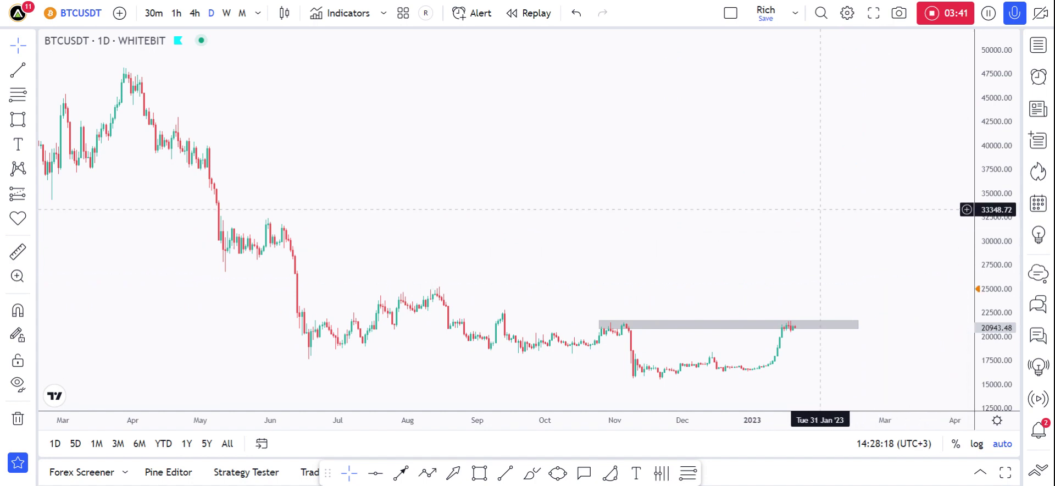
{"action": "left_click", "coordinate": [979, 287]}
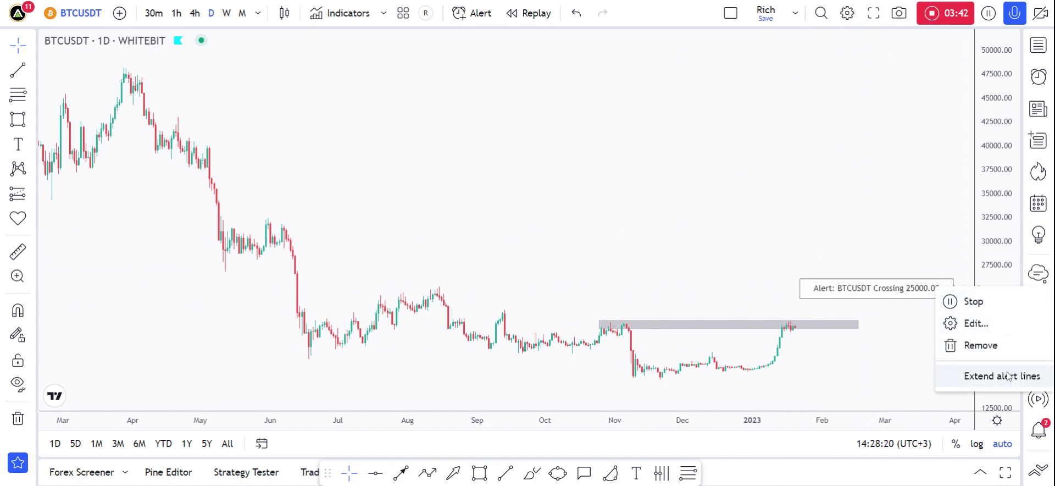
{"action": "left_click", "coordinate": [980, 345]}
{"action": "left_click", "coordinate": [645, 273]}
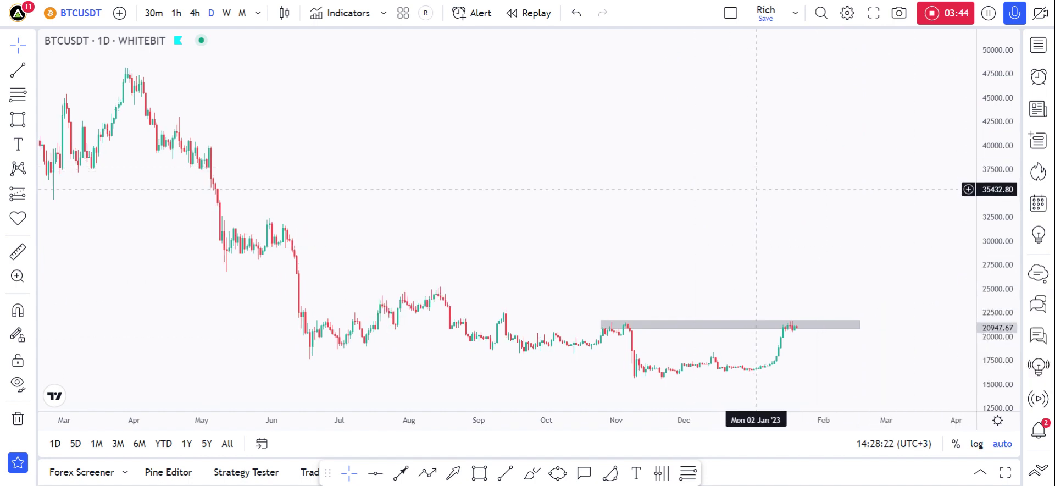
Open the Alerts panel and drag its divider down to enlarge the active alerts list.
{"action": "left_click", "coordinate": [1039, 86]}
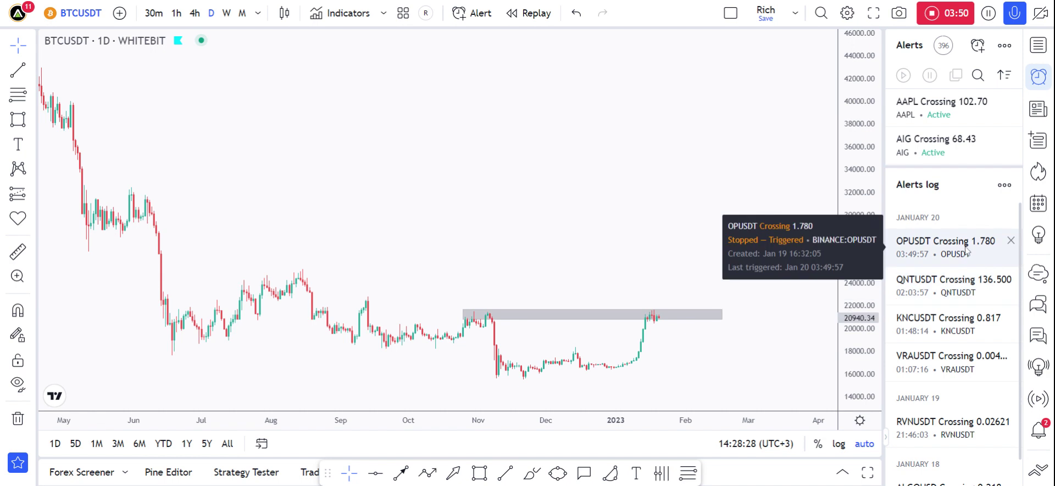
{"action": "mouse_move", "coordinate": [946, 337]}
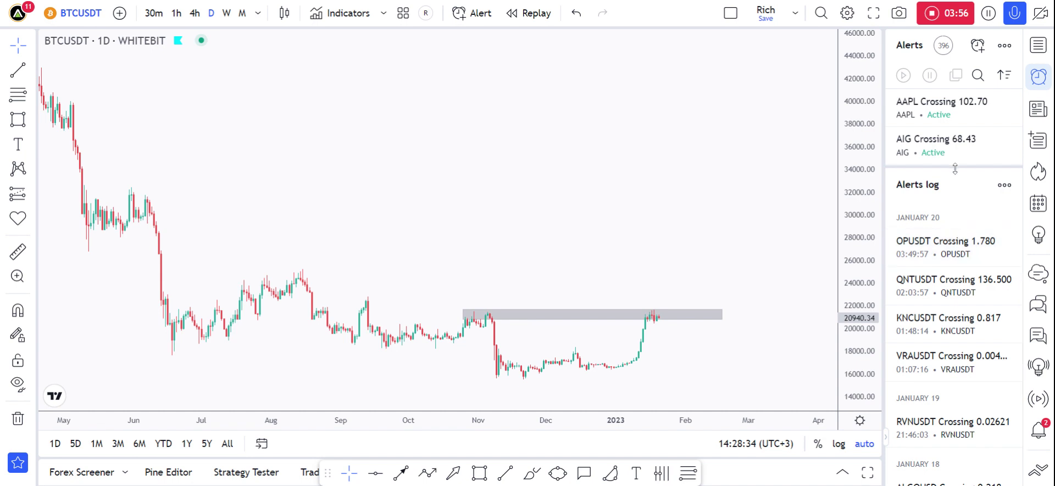
{"action": "left_click_drag", "start_coordinate": [954, 169], "coordinate": [955, 407]}
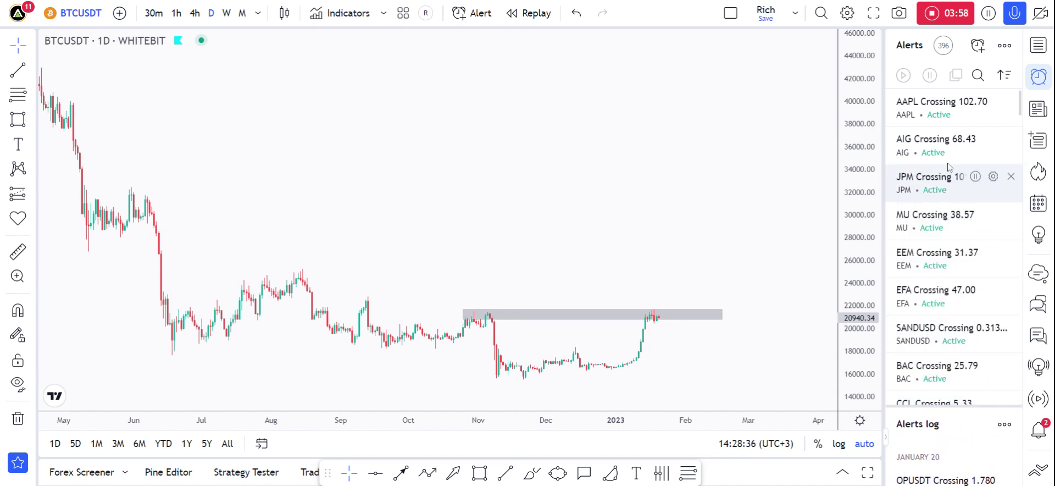
{"action": "mouse_move", "coordinate": [944, 56]}
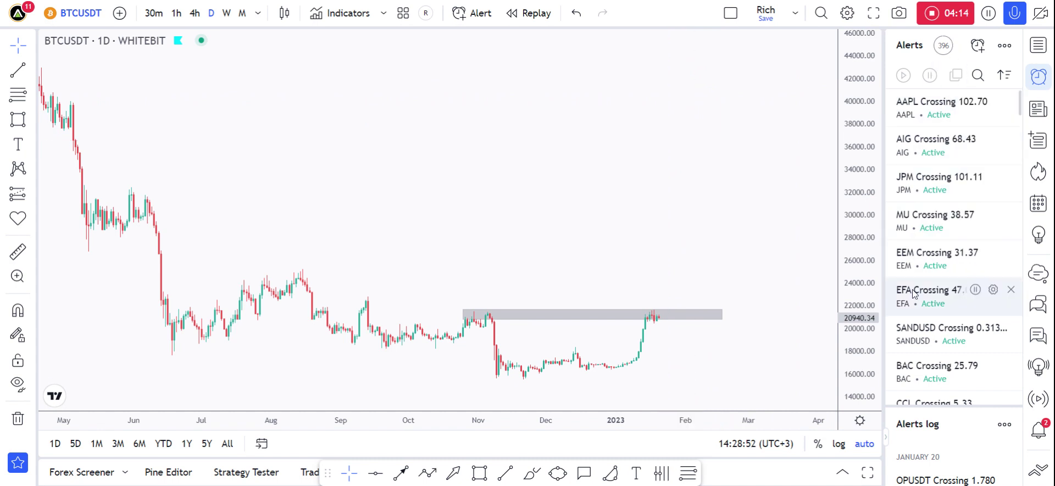
Open the JPM chart from its alert and switch it to weekly candles.
{"action": "left_click", "coordinate": [932, 180]}
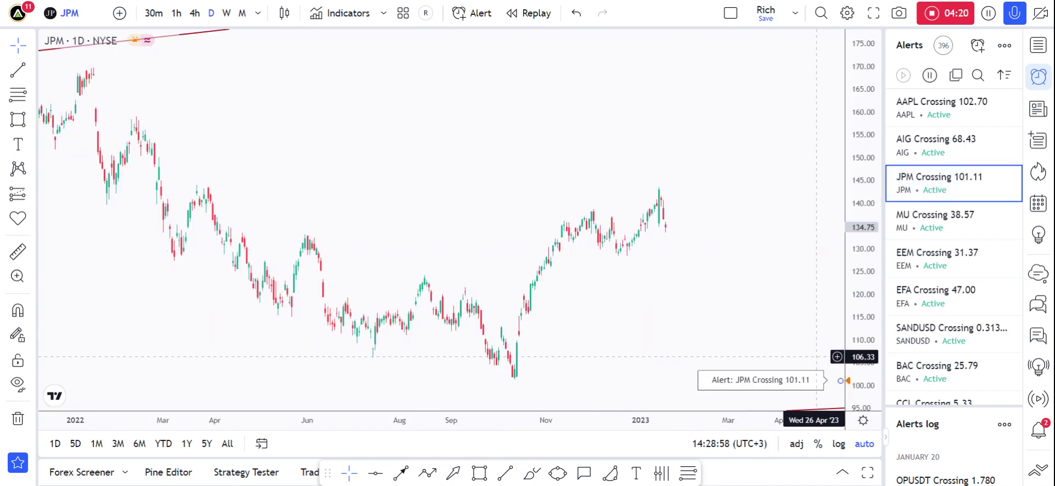
{"action": "left_click", "coordinate": [227, 13]}
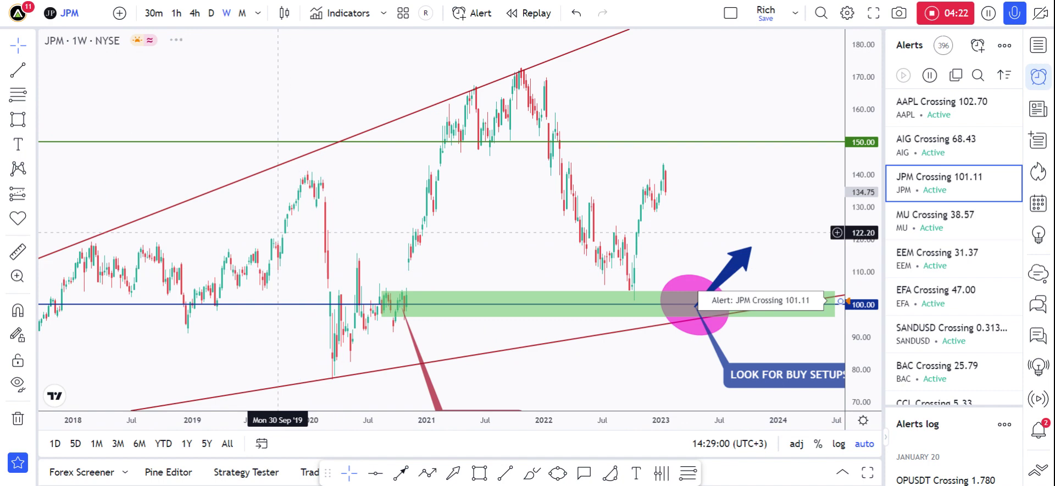
{"action": "scroll", "coordinate": [709, 160], "scroll_direction": "down", "scroll_amount": 4}
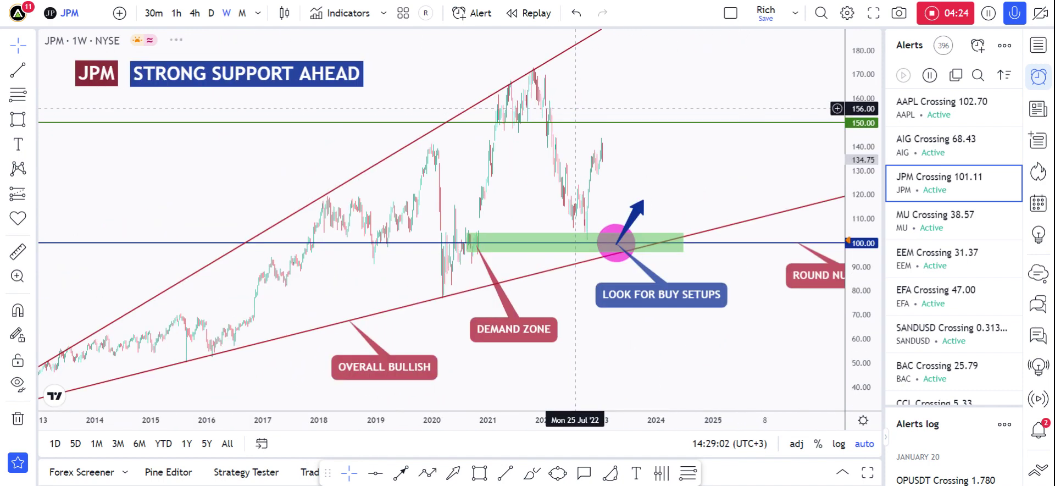
{"action": "scroll", "coordinate": [632, 233], "scroll_direction": "up", "scroll_amount": 3}
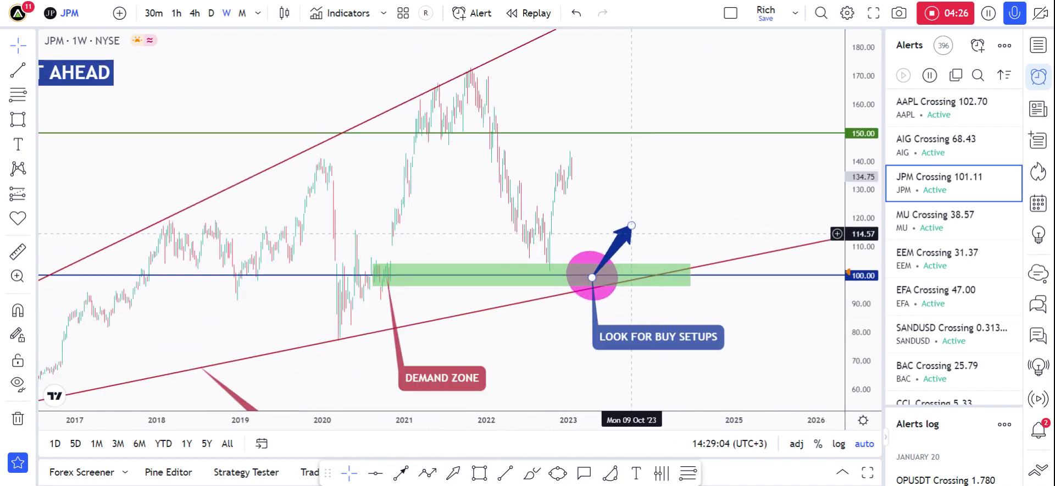
{"action": "scroll", "coordinate": [632, 230], "scroll_direction": "up", "scroll_amount": 2}
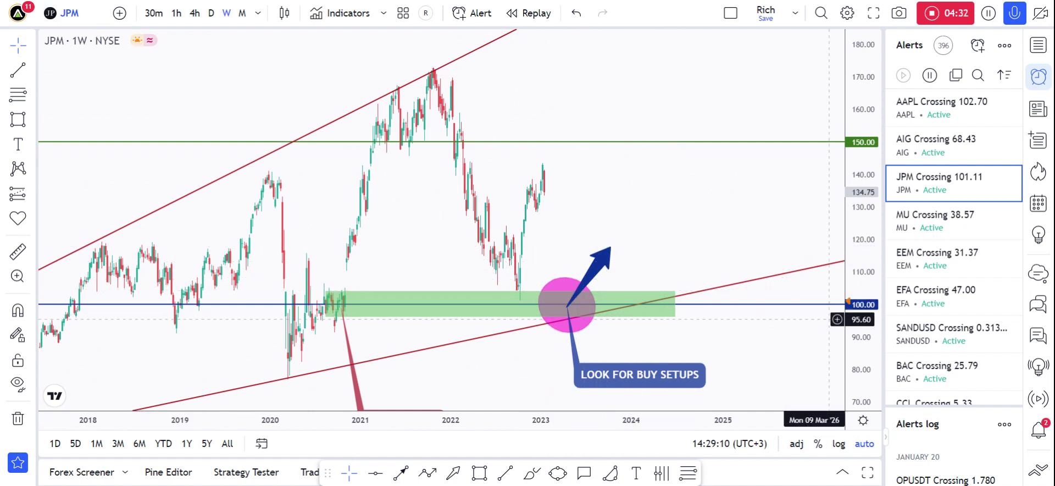
Edit the JPM alert value from 101.11 to 105.00 and save.
{"action": "left_click", "coordinate": [846, 302]}
{"action": "left_click", "coordinate": [886, 342]}
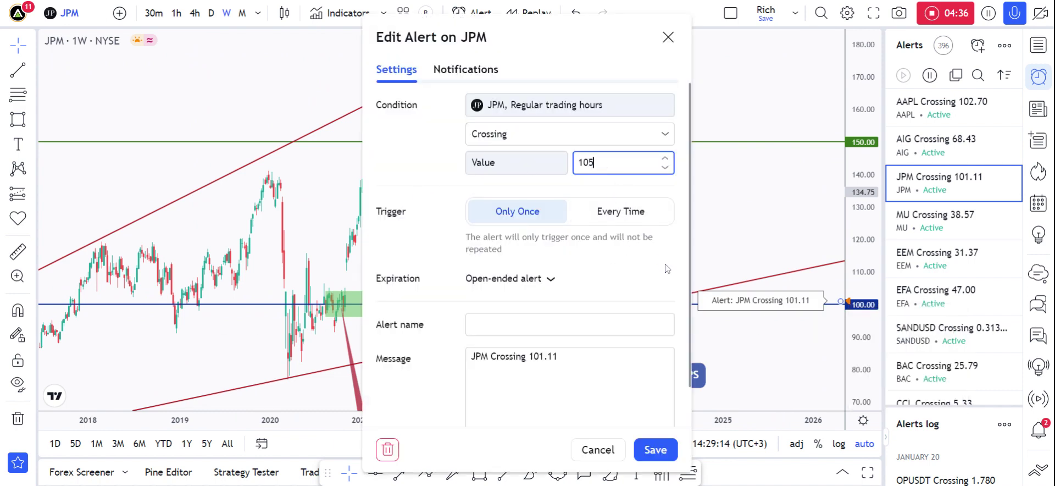
{"action": "left_click", "coordinate": [664, 451]}
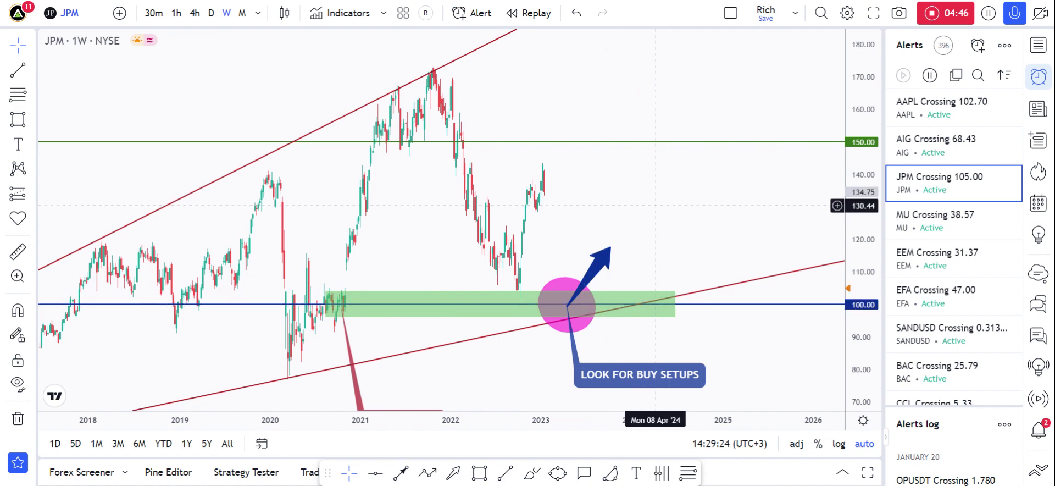
Scroll the alerts list and load the BTCUSD chart from its alert.
{"action": "scroll", "coordinate": [636, 213], "scroll_direction": "down", "scroll_amount": 3}
{"action": "scroll", "coordinate": [722, 168], "scroll_direction": "up", "scroll_amount": 3}
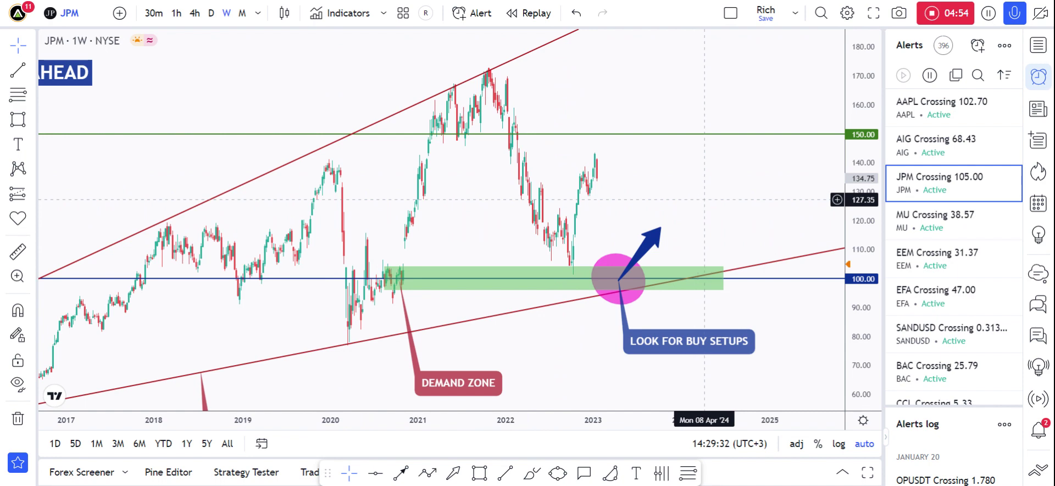
{"action": "scroll", "coordinate": [961, 245], "scroll_direction": "down", "scroll_amount": 3}
{"action": "scroll", "coordinate": [960, 233], "scroll_direction": "down", "scroll_amount": 10}
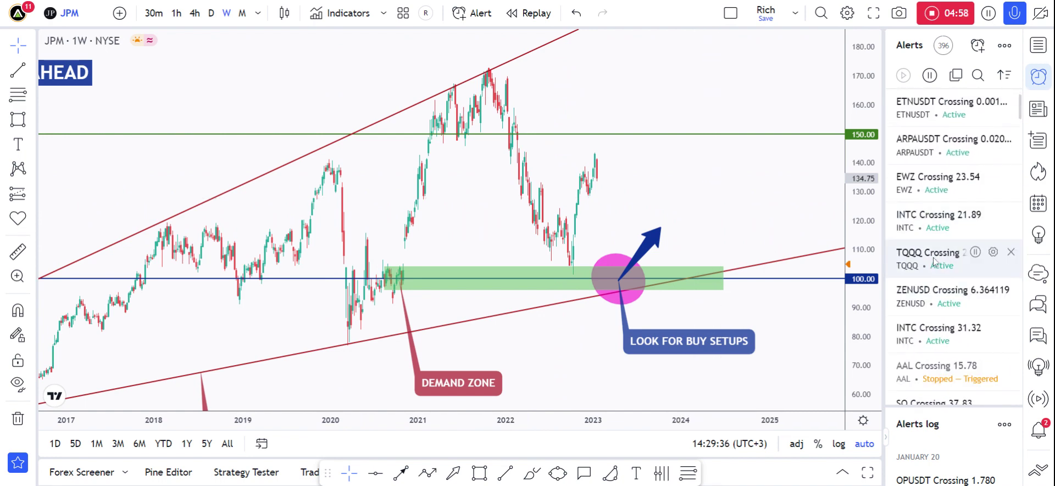
{"action": "scroll", "coordinate": [937, 259], "scroll_direction": "down", "scroll_amount": 10}
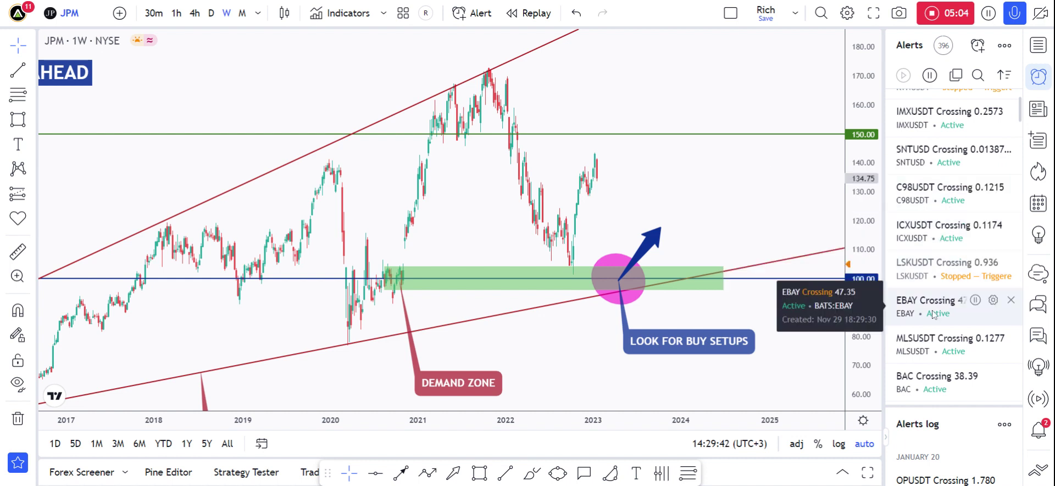
{"action": "scroll", "coordinate": [945, 285], "scroll_direction": "down", "scroll_amount": 5}
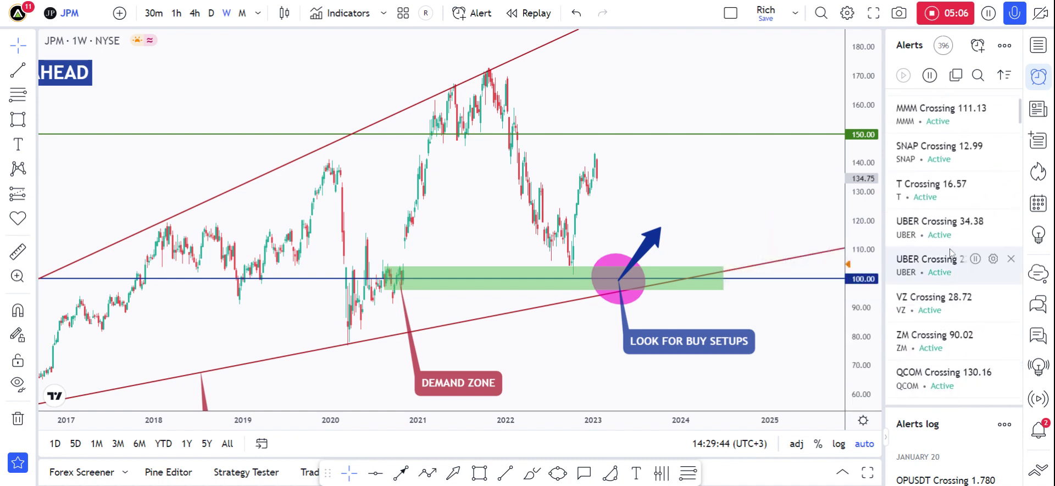
{"action": "scroll", "coordinate": [939, 269], "scroll_direction": "down", "scroll_amount": 5}
{"action": "scroll", "coordinate": [934, 256], "scroll_direction": "down", "scroll_amount": 8}
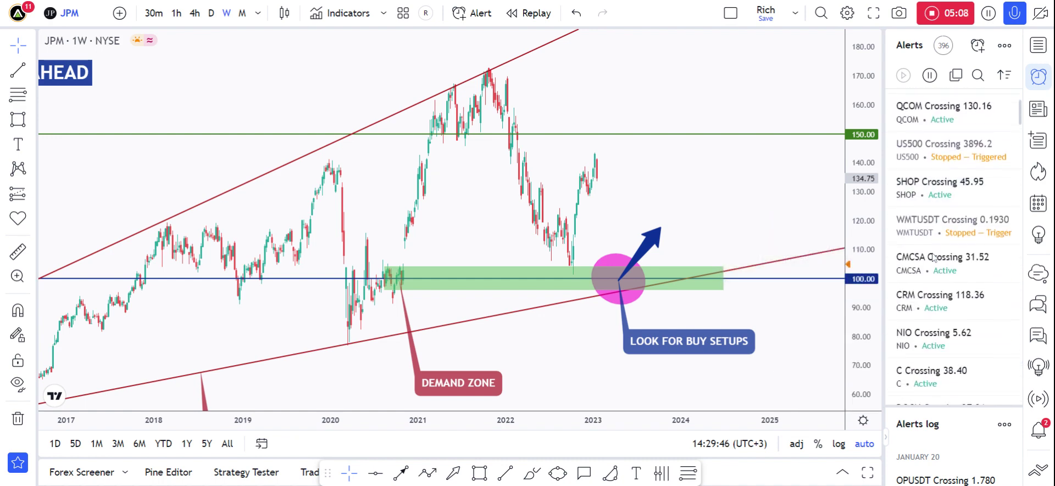
{"action": "left_click", "coordinate": [923, 182]}
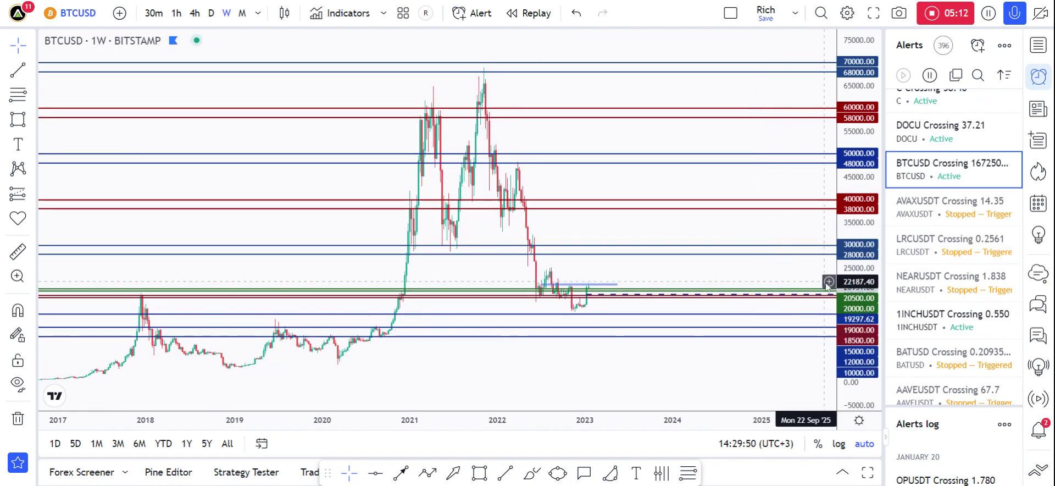
Zoom around the BTCUSD weekly chart, then close the alerts panel to widen it.
{"action": "scroll", "coordinate": [608, 291], "scroll_direction": "up", "scroll_amount": 5}
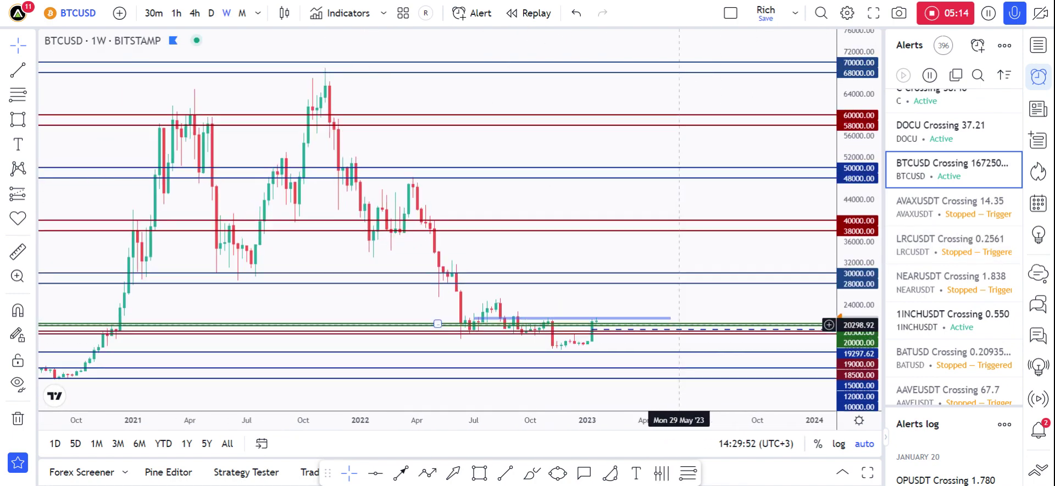
{"action": "scroll", "coordinate": [679, 324], "scroll_direction": "up", "scroll_amount": 4}
{"action": "scroll", "coordinate": [429, 305], "scroll_direction": "down", "scroll_amount": 5}
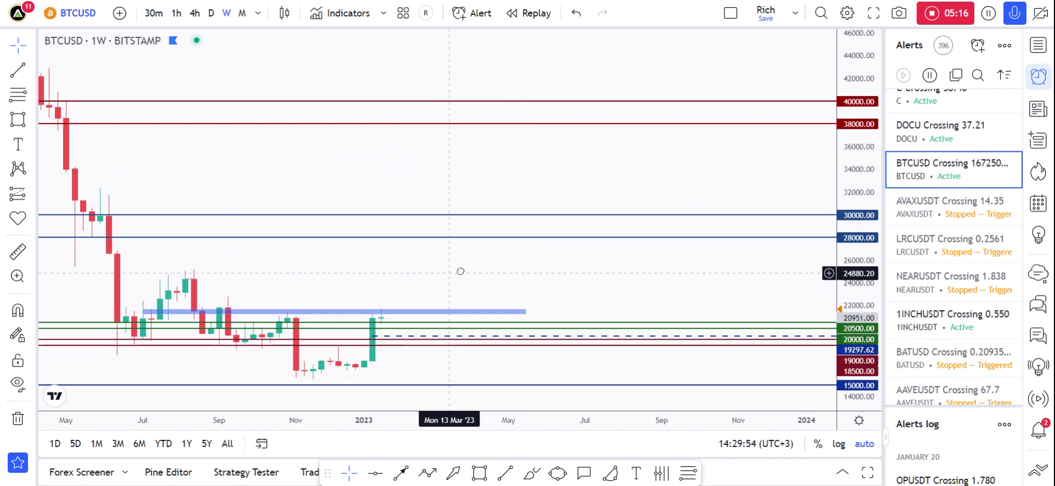
{"action": "scroll", "coordinate": [898, 221], "scroll_direction": "up", "scroll_amount": 10}
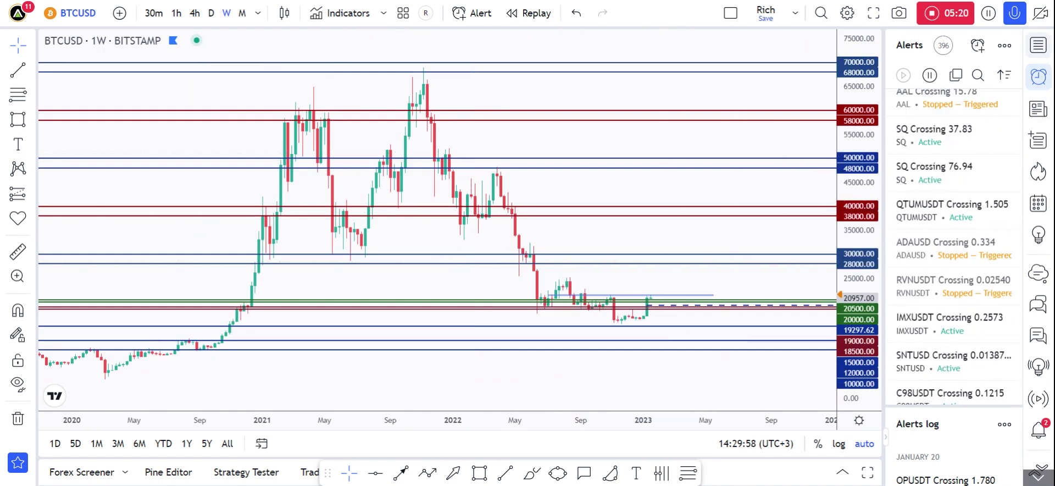
{"action": "left_click", "coordinate": [1038, 77]}
Return to the BTCUSDT daily chart and zoom and pan to the grey 21000–22000 zone.
{"action": "key", "text": "ctrl+z"}
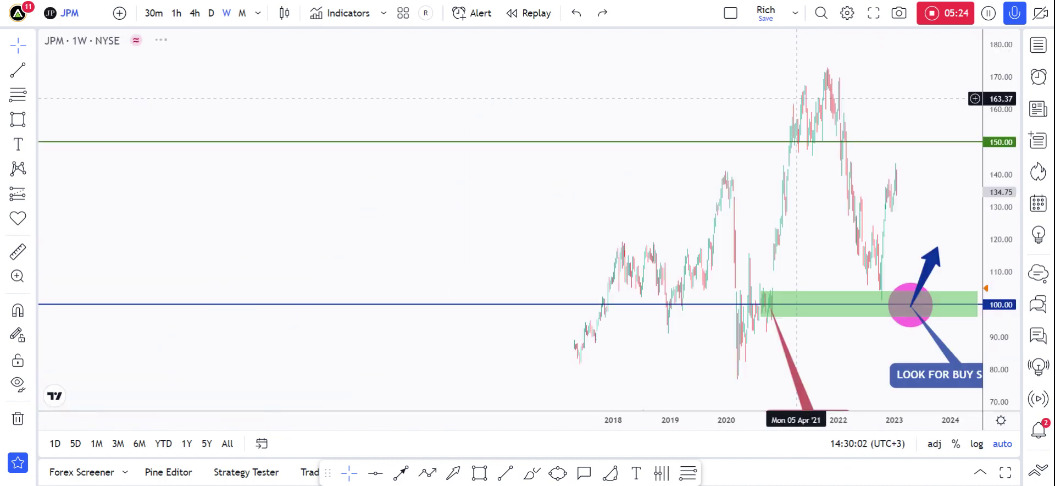
{"action": "key", "text": "ctrl+z"}
{"action": "key", "text": "ctrl+z"}
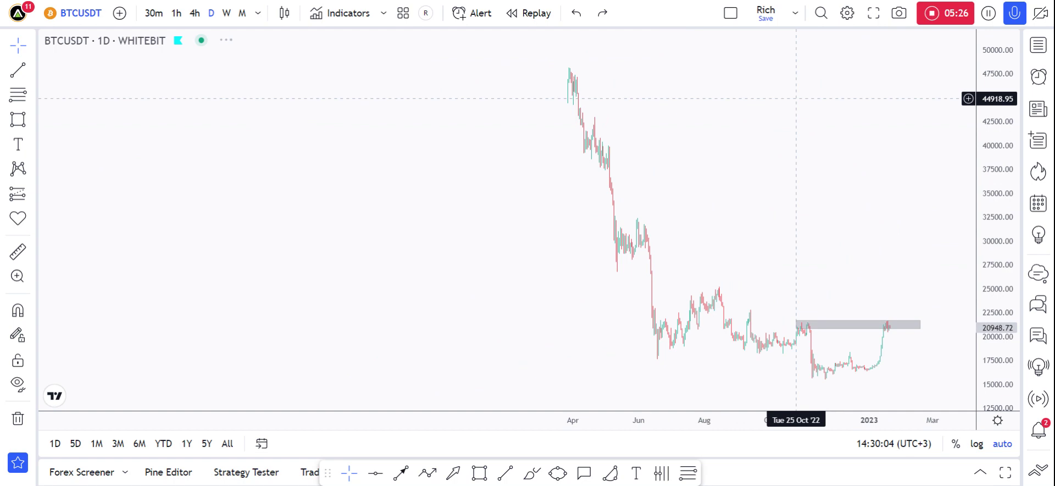
{"action": "scroll", "coordinate": [796, 99], "scroll_direction": "down", "scroll_amount": 5}
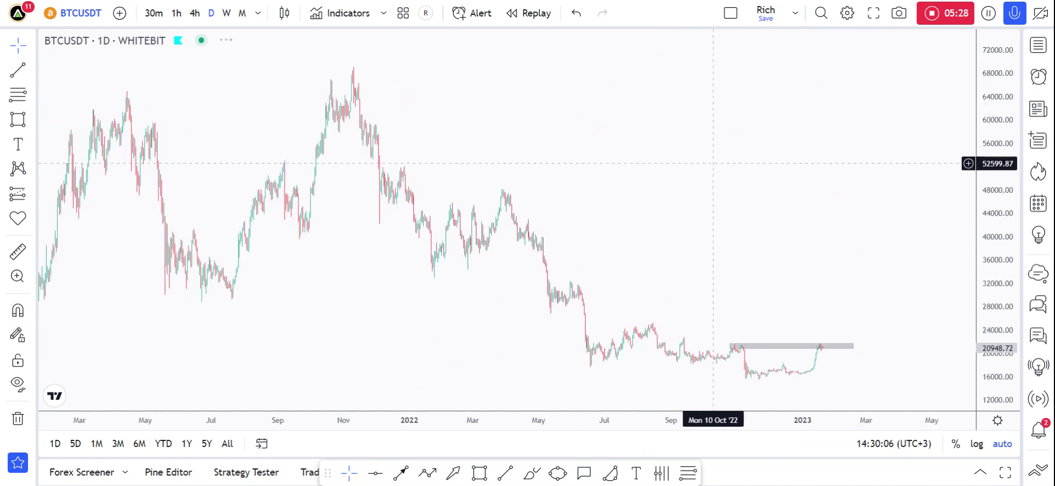
{"action": "scroll", "coordinate": [678, 179], "scroll_direction": "up", "scroll_amount": 8}
{"action": "scroll", "coordinate": [602, 185], "scroll_direction": "left", "scroll_amount": 3}
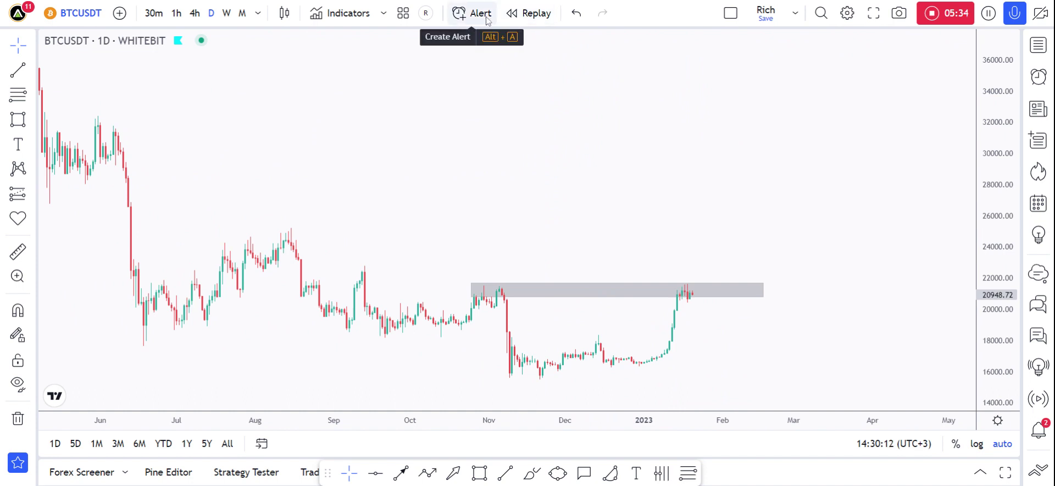
Start a bar replay of the BTCUSDT daily chart from 14 Aug '22.
{"action": "left_click", "coordinate": [530, 13]}
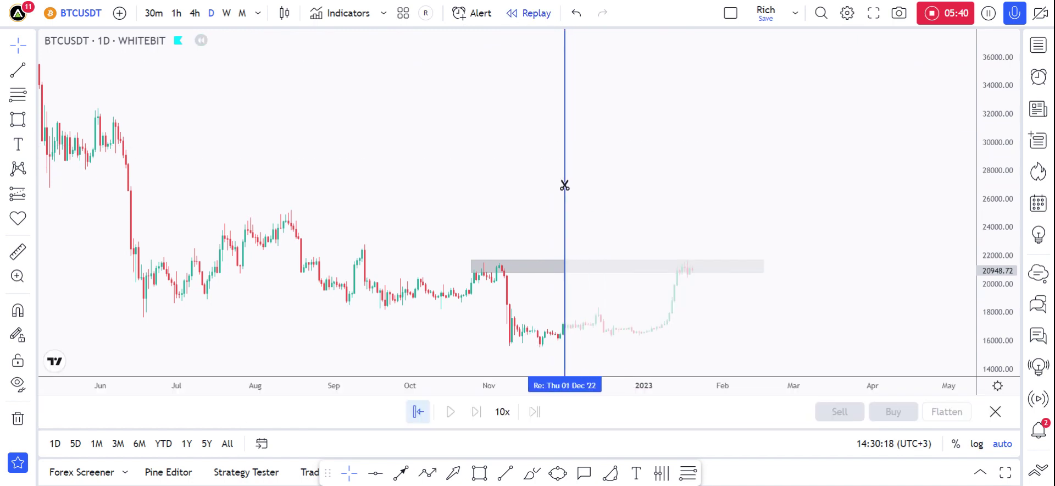
{"action": "left_click", "coordinate": [288, 164]}
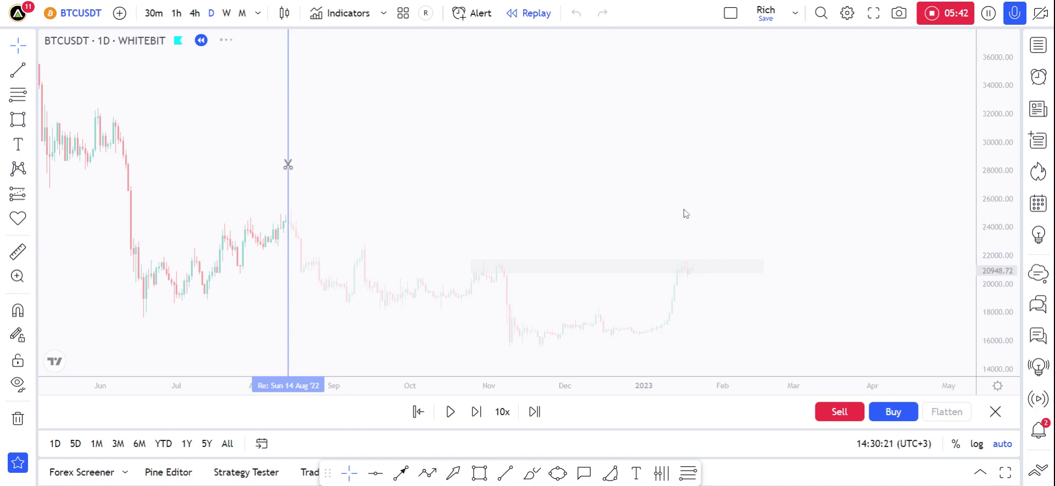
{"action": "scroll", "coordinate": [630, 191], "scroll_direction": "up", "scroll_amount": 5}
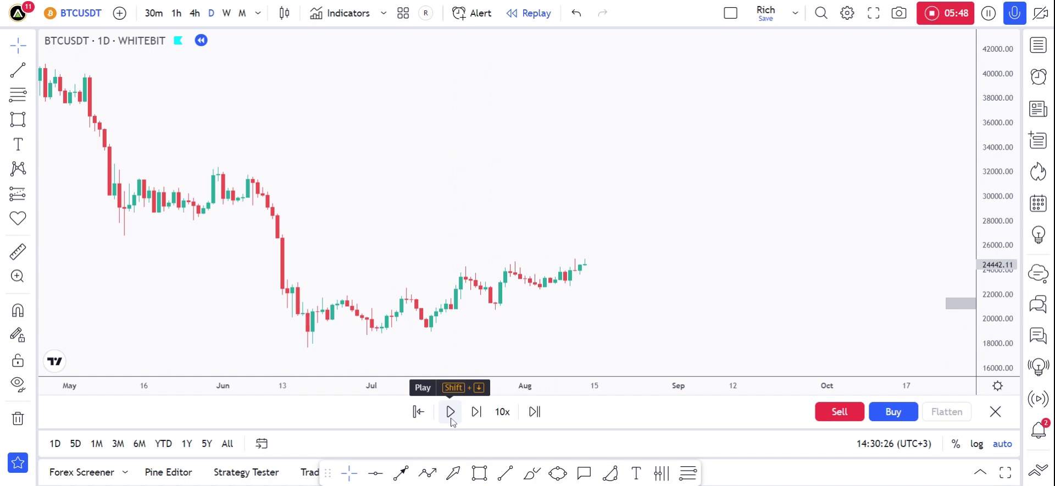
Set the replay speed to 1x, pause after one more candle, and begin selecting a new start bar.
{"action": "left_click", "coordinate": [450, 412]}
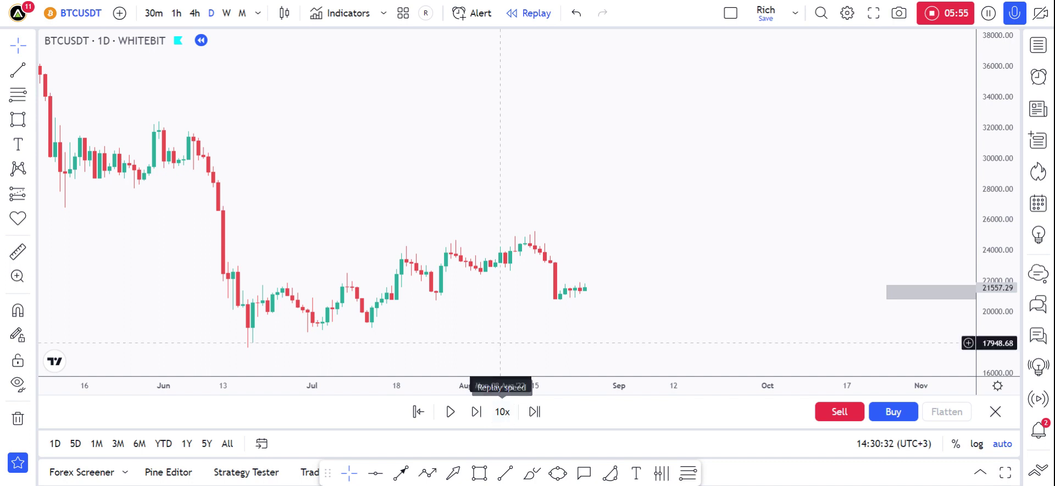
{"action": "left_click", "coordinate": [506, 414]}
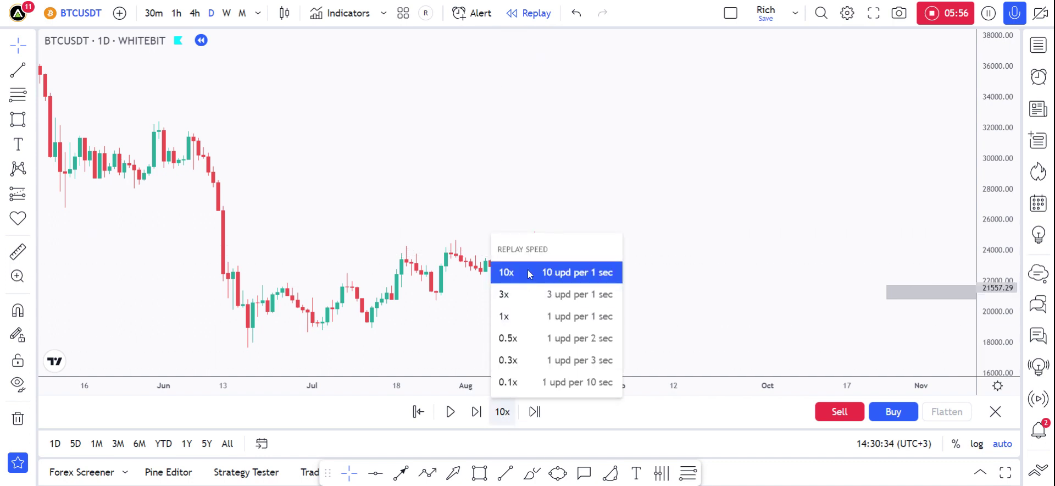
{"action": "left_click", "coordinate": [557, 322]}
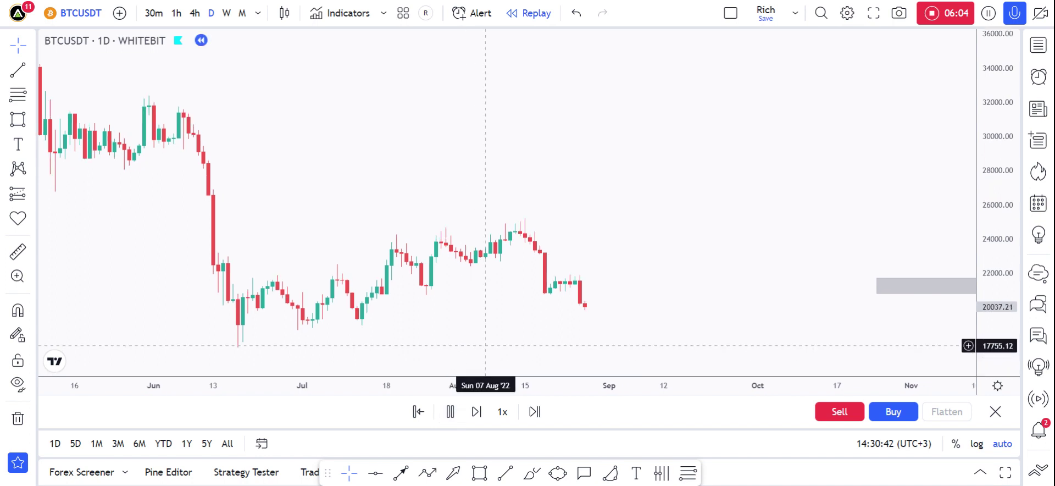
{"action": "left_click", "coordinate": [450, 413]}
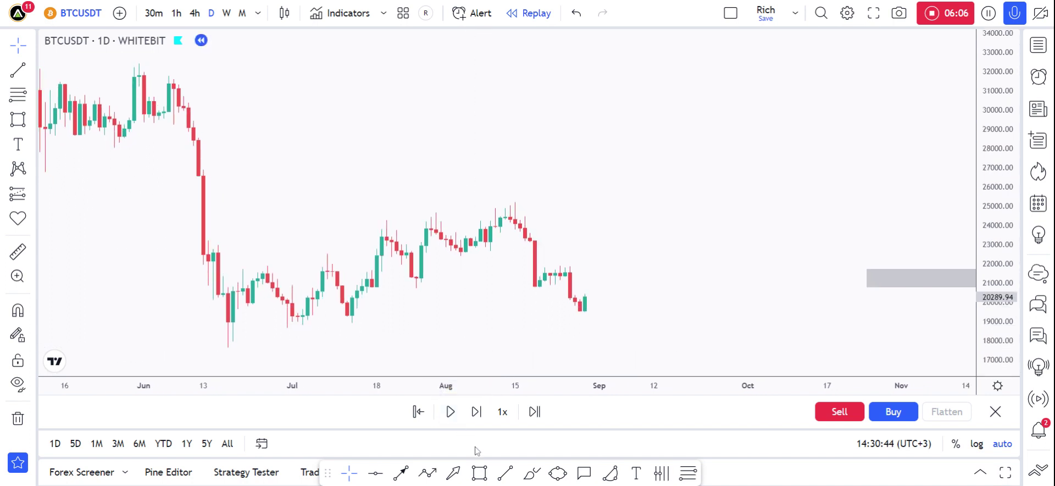
{"action": "left_click", "coordinate": [419, 413]}
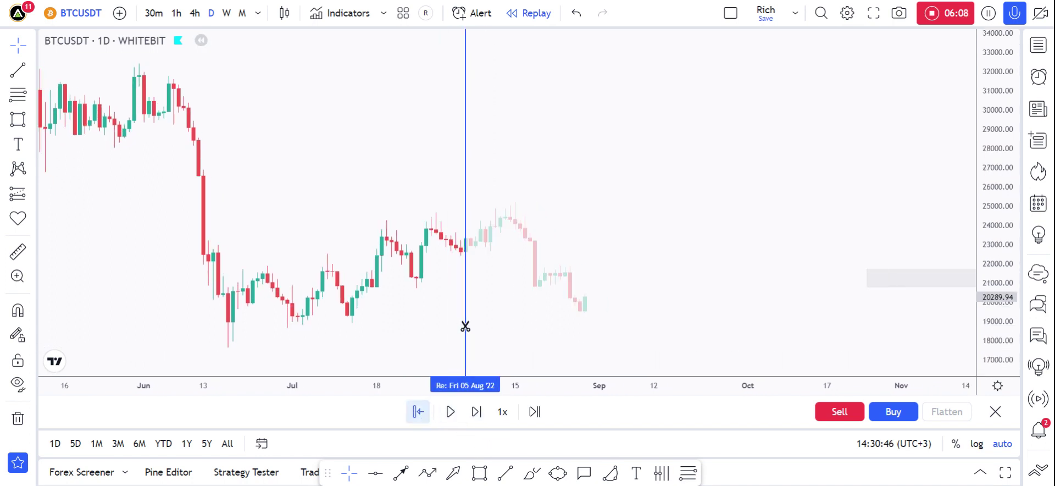
Restart the replay from 08 Jul and mark a grey zone over the June–July lows.
{"action": "left_click", "coordinate": [327, 262]}
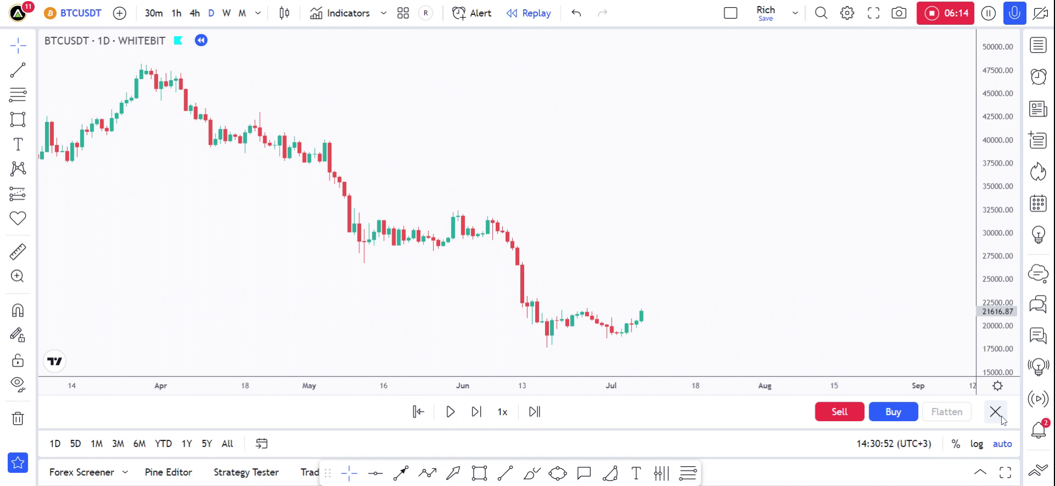
{"action": "scroll", "coordinate": [683, 264], "scroll_direction": "up", "scroll_amount": 2}
{"action": "scroll", "coordinate": [675, 276], "scroll_direction": "up", "scroll_amount": 1}
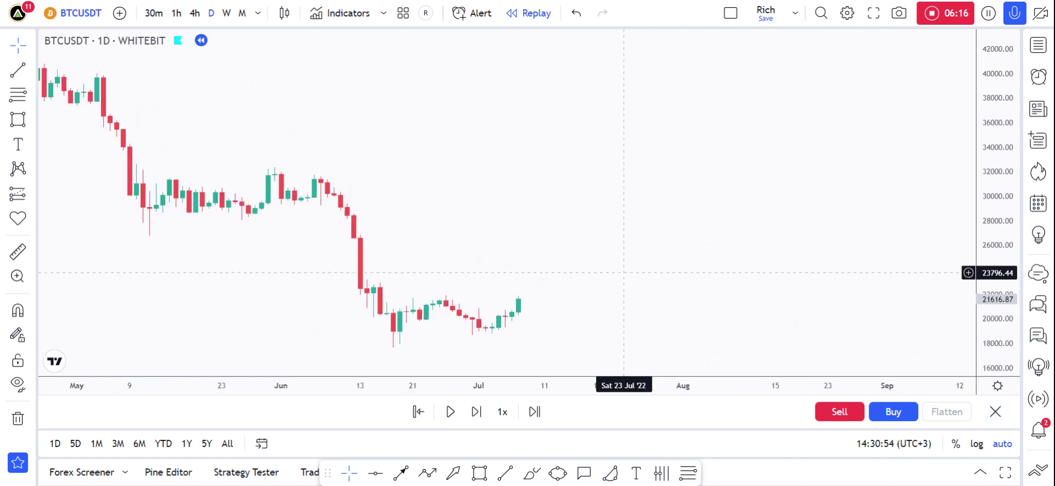
{"action": "left_click_drag", "start_coordinate": [392, 335], "coordinate": [657, 328]}
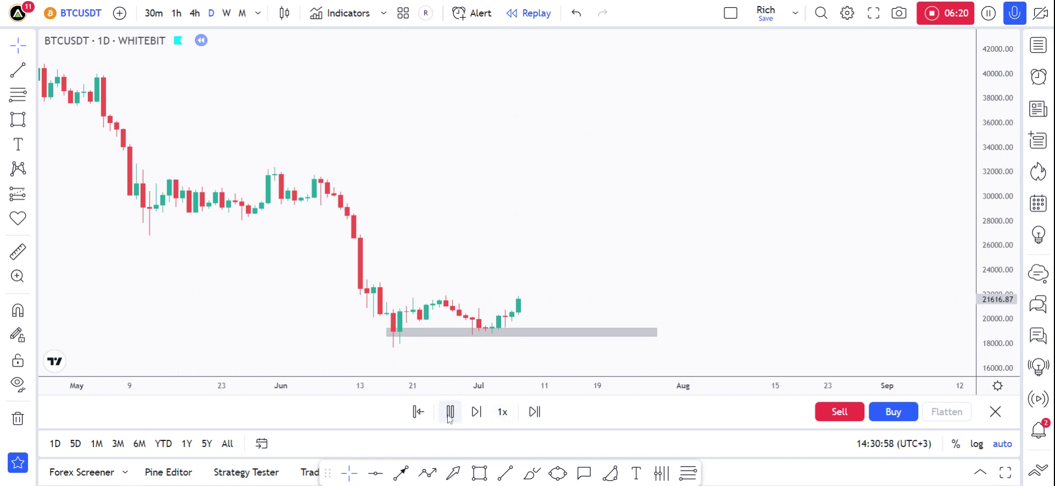
Set the replay speed to 10x and place a copy of the grey zone near 21,500.
{"action": "left_click", "coordinate": [449, 417]}
{"action": "left_click", "coordinate": [502, 412]}
{"action": "left_click", "coordinate": [520, 272]}
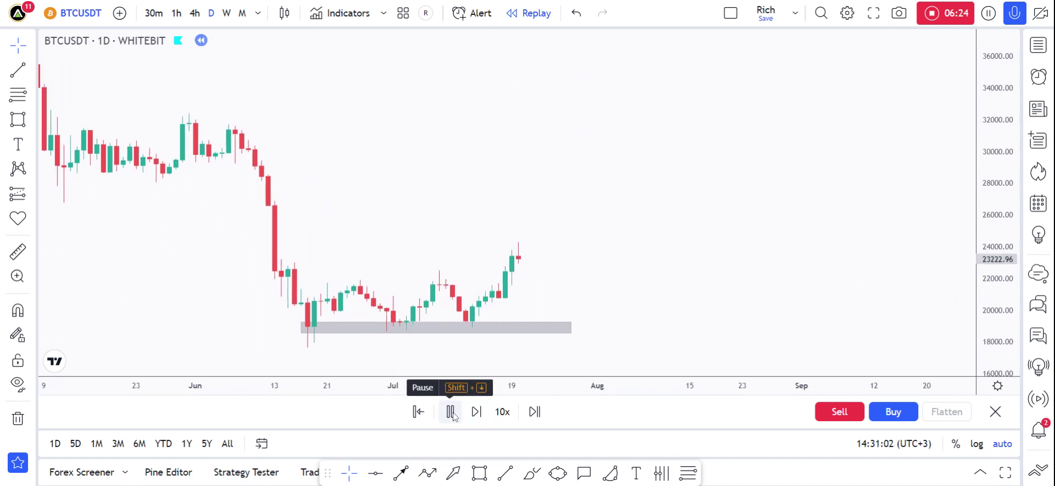
{"action": "left_click", "coordinate": [450, 412]}
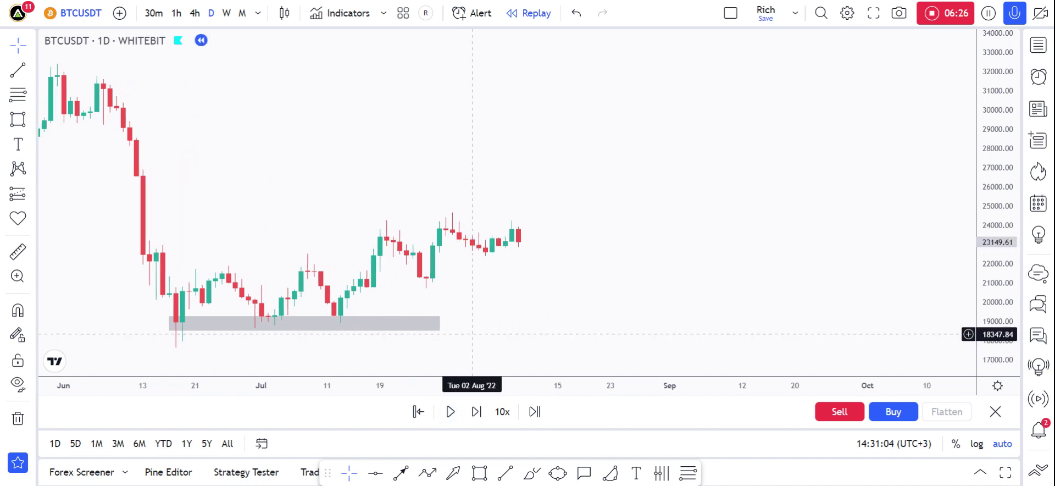
{"action": "left_click_drag", "start_coordinate": [381, 323], "coordinate": [366, 265]}
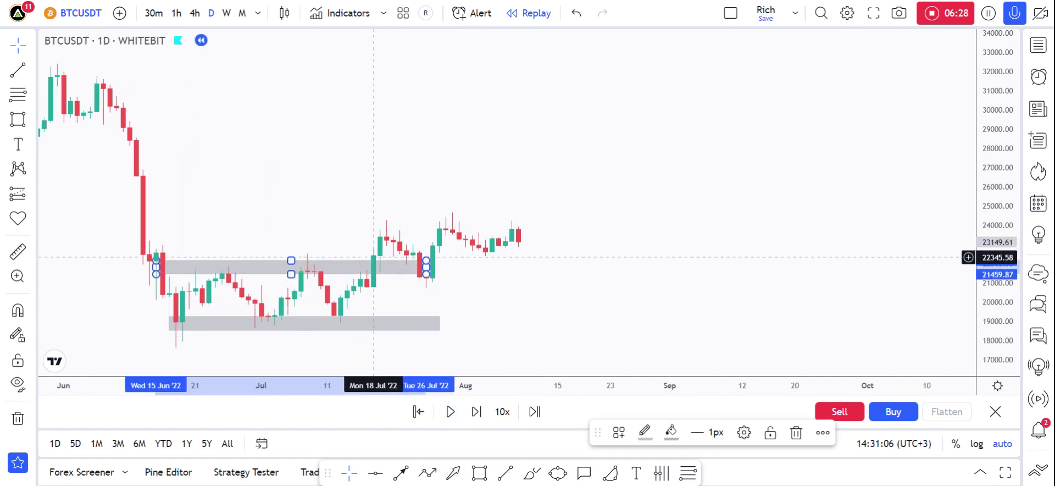
Restart the replay from the 21 Jul 2022 candle.
{"action": "left_click_drag", "start_coordinate": [486, 264], "coordinate": [736, 259]}
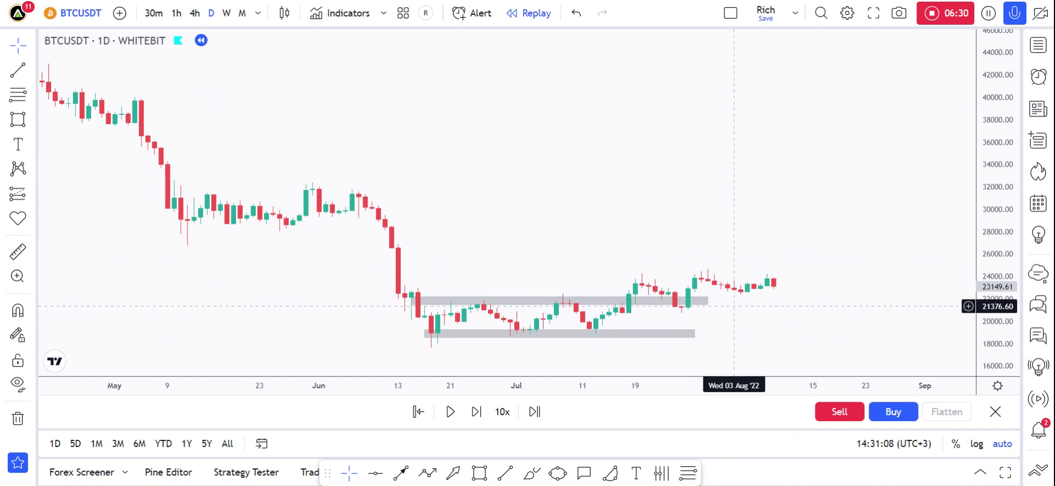
{"action": "left_click", "coordinate": [418, 412]}
{"action": "left_click", "coordinate": [648, 269]}
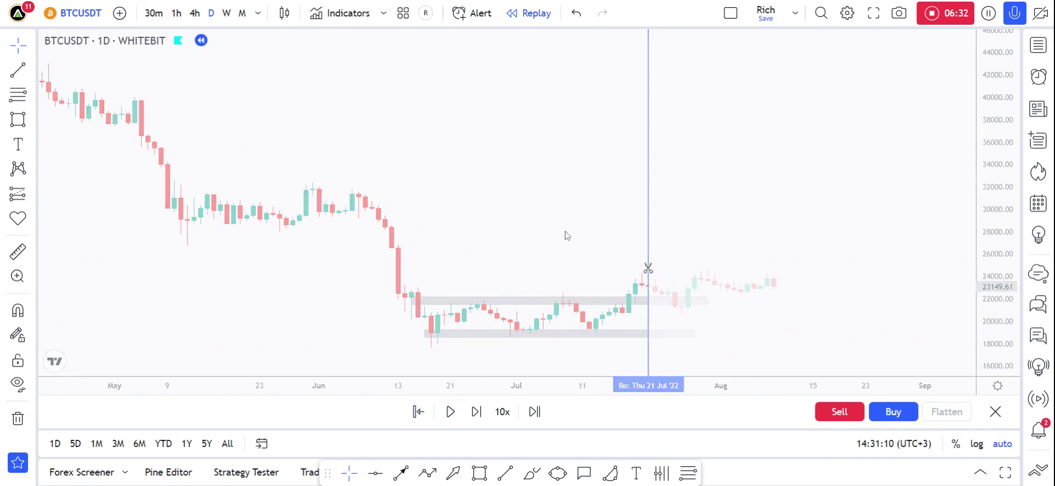
{"action": "scroll", "coordinate": [621, 236], "scroll_direction": "left", "scroll_amount": 5}
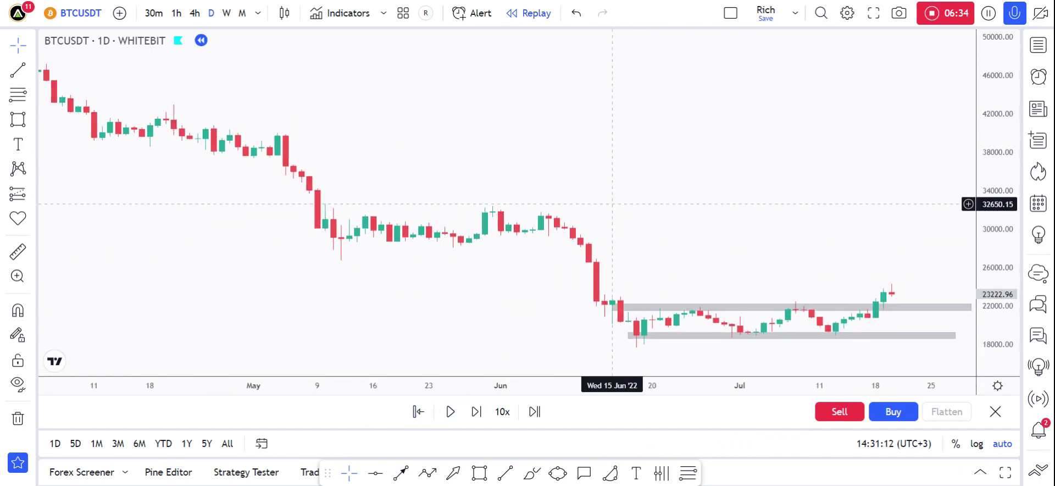
Draw a long position at 22,131.41 with stop 20,382.40 and target 28,556.35.
{"action": "scroll", "coordinate": [523, 179], "scroll_direction": "up", "scroll_amount": 3}
{"action": "left_click", "coordinate": [32, 95]}
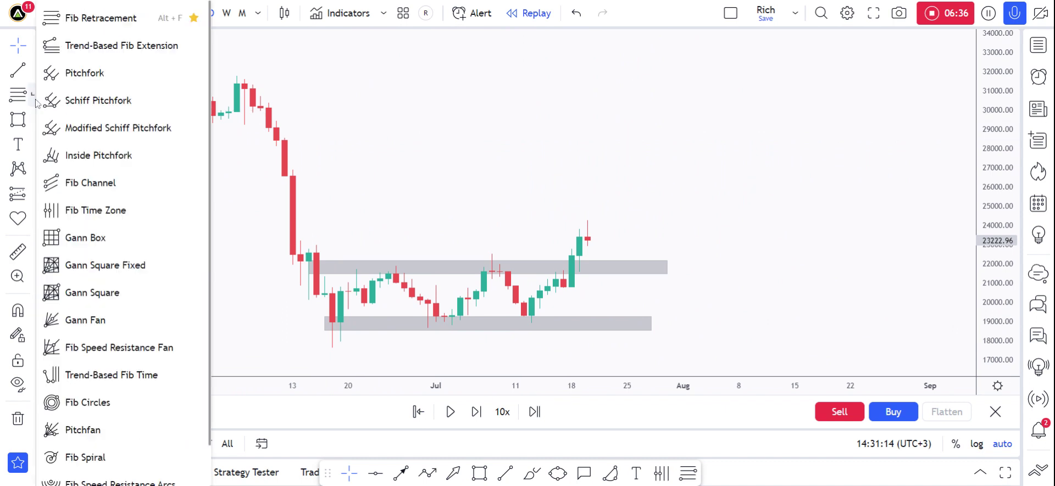
{"action": "left_click", "coordinate": [332, 135]}
{"action": "left_click", "coordinate": [32, 193]}
{"action": "left_click", "coordinate": [99, 199]}
{"action": "left_click", "coordinate": [580, 261]}
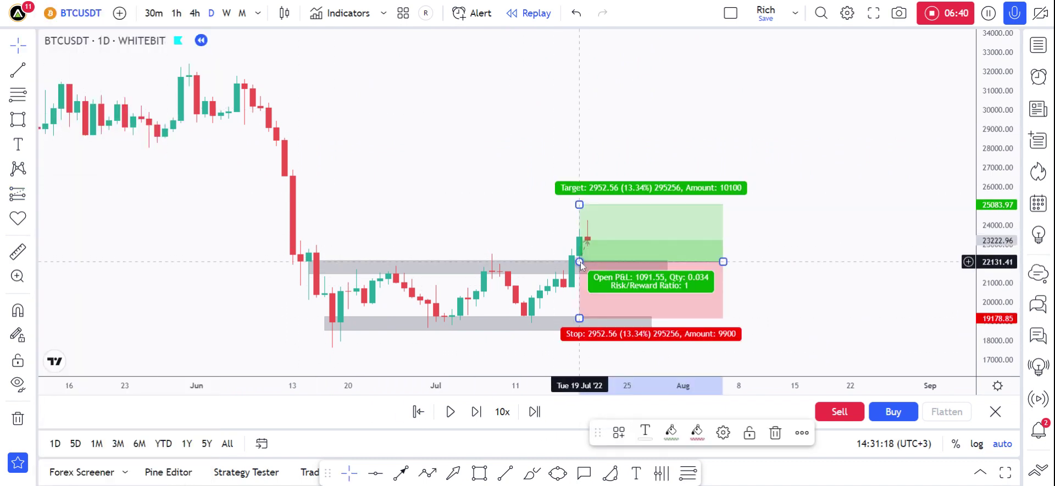
{"action": "left_click_drag", "start_coordinate": [579, 318], "coordinate": [579, 295]}
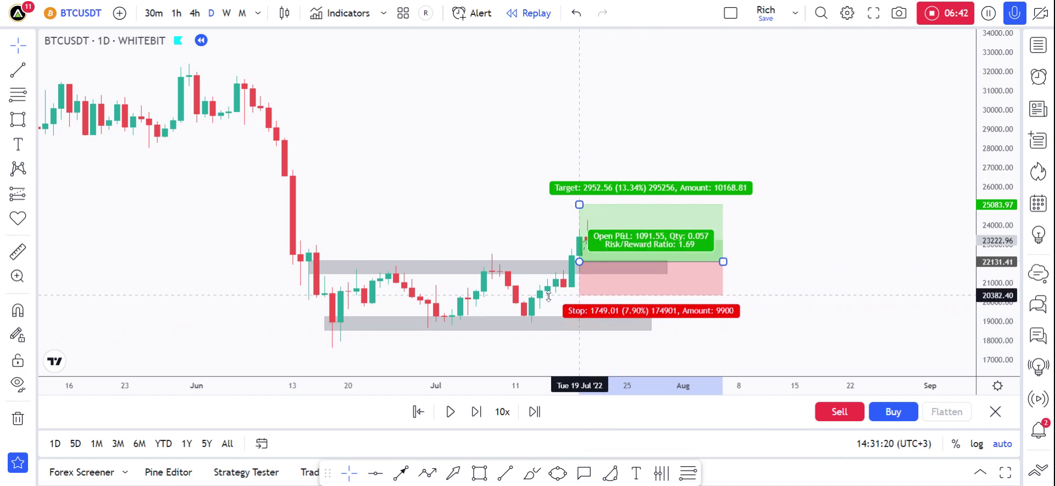
{"action": "left_click_drag", "start_coordinate": [579, 204], "coordinate": [579, 138]}
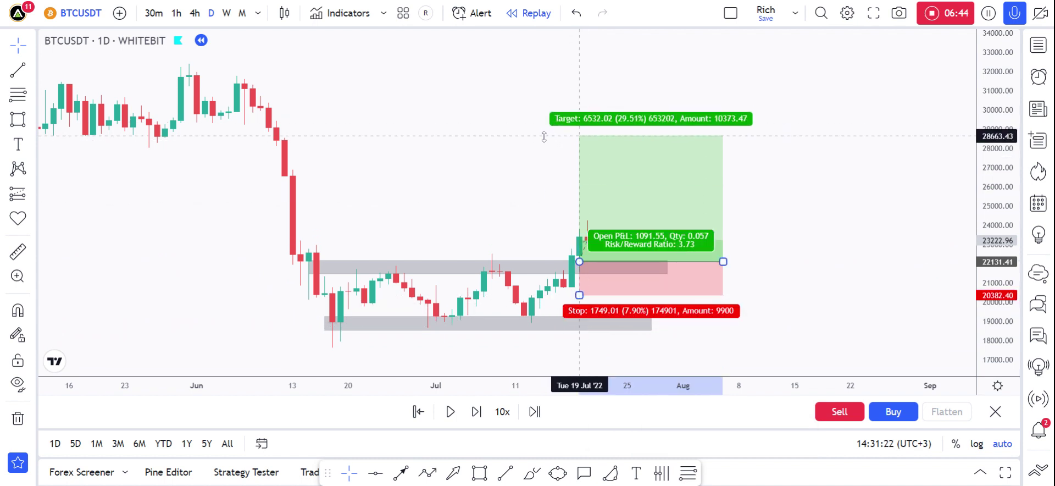
Deselect the position and pause the replay in early September.
{"action": "left_click", "coordinate": [451, 212]}
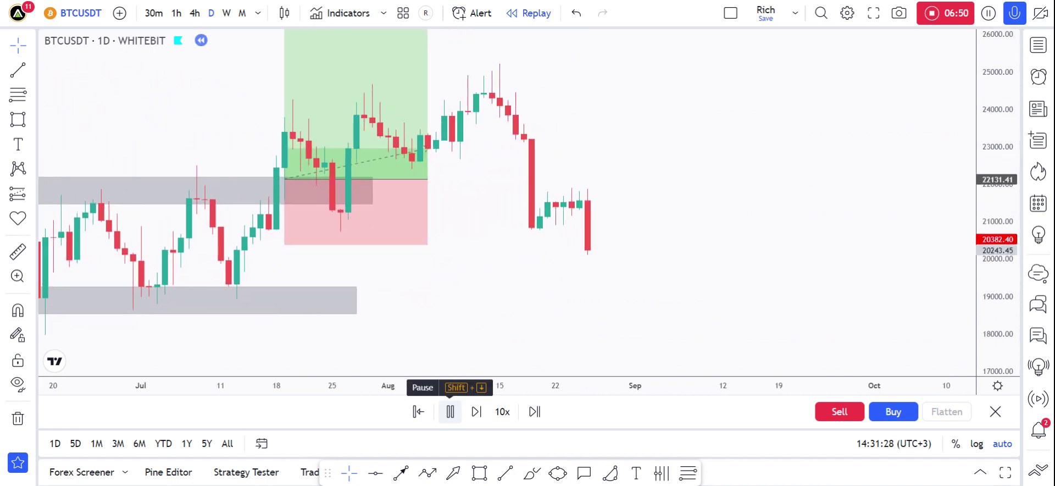
{"action": "left_click", "coordinate": [450, 411]}
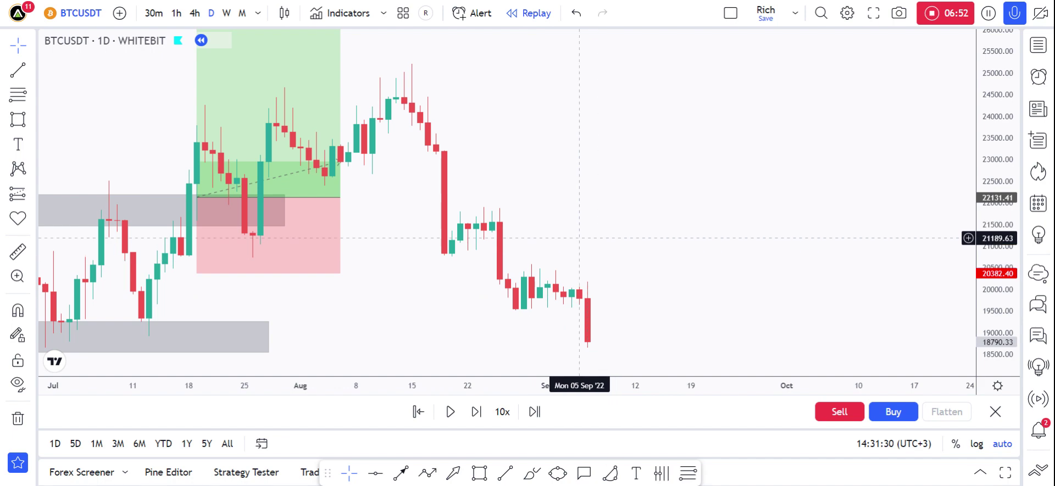
{"action": "scroll", "coordinate": [579, 238], "scroll_direction": "down", "scroll_amount": 5}
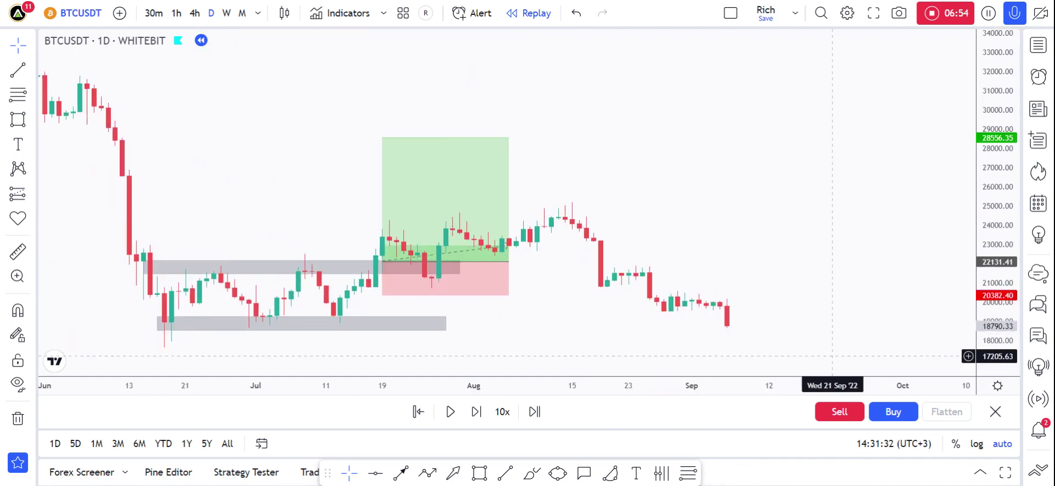
Exit replay mode so BTCUSDT shows live candles into 2023.
{"action": "left_click", "coordinate": [996, 411]}
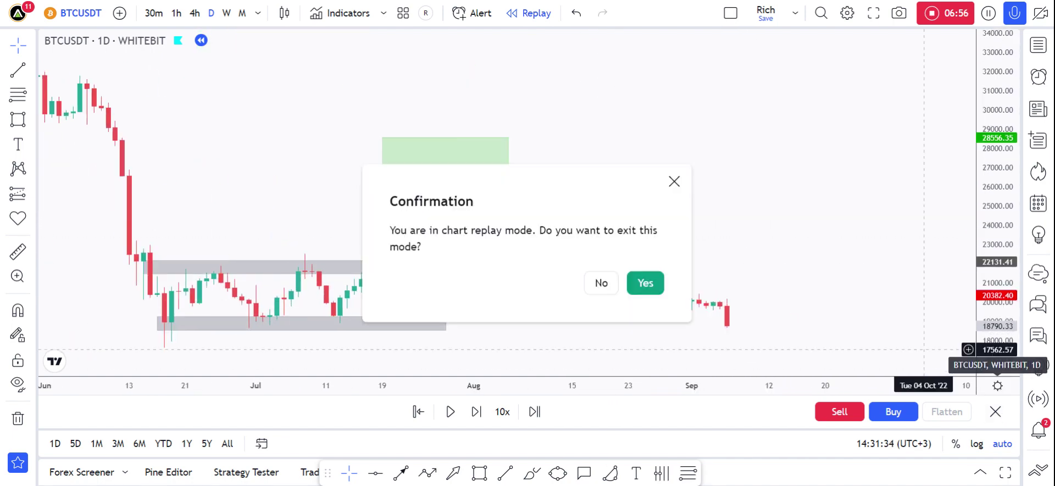
{"action": "left_click", "coordinate": [643, 281]}
{"action": "scroll", "coordinate": [733, 203], "scroll_direction": "down", "scroll_amount": 6}
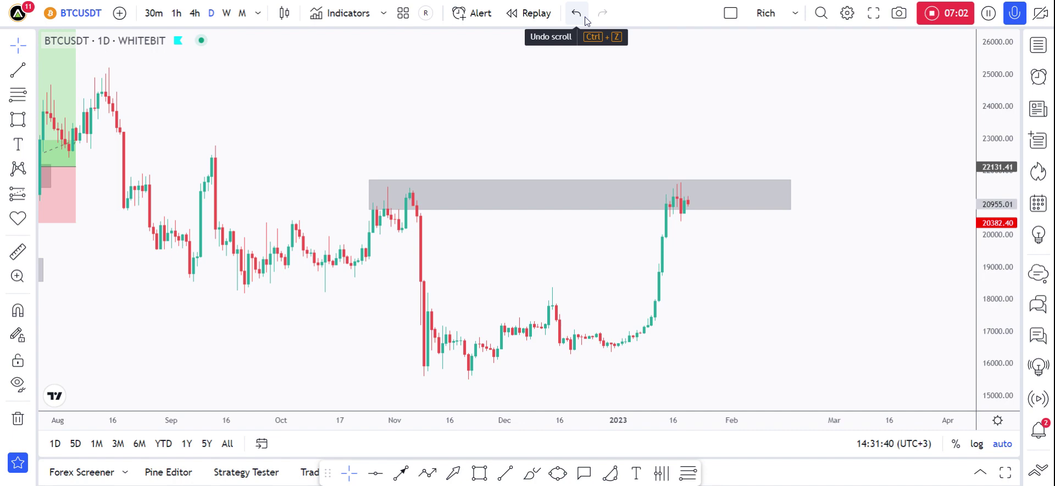
Step the chart view back and forth with undo and redo.
{"action": "key", "text": "ctrl+z"}
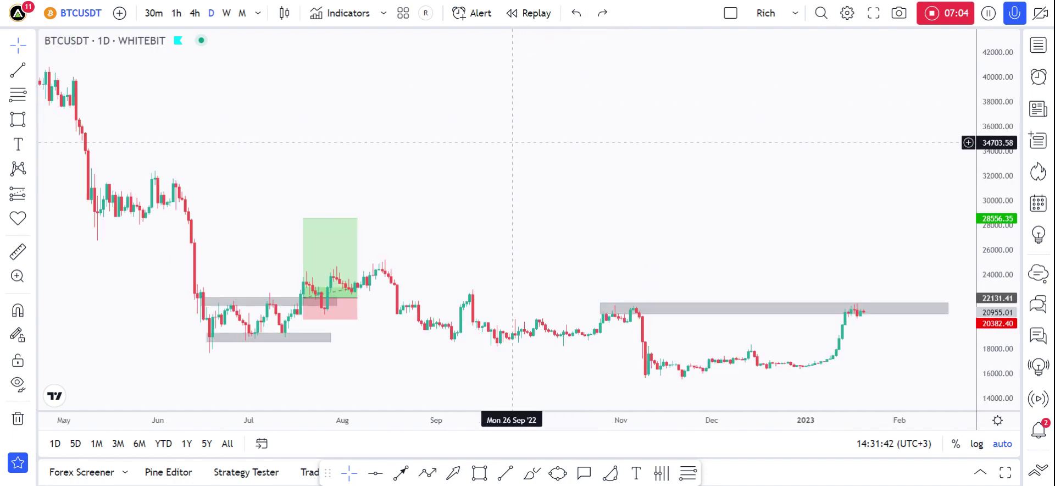
{"action": "key", "text": "ctrl+z"}
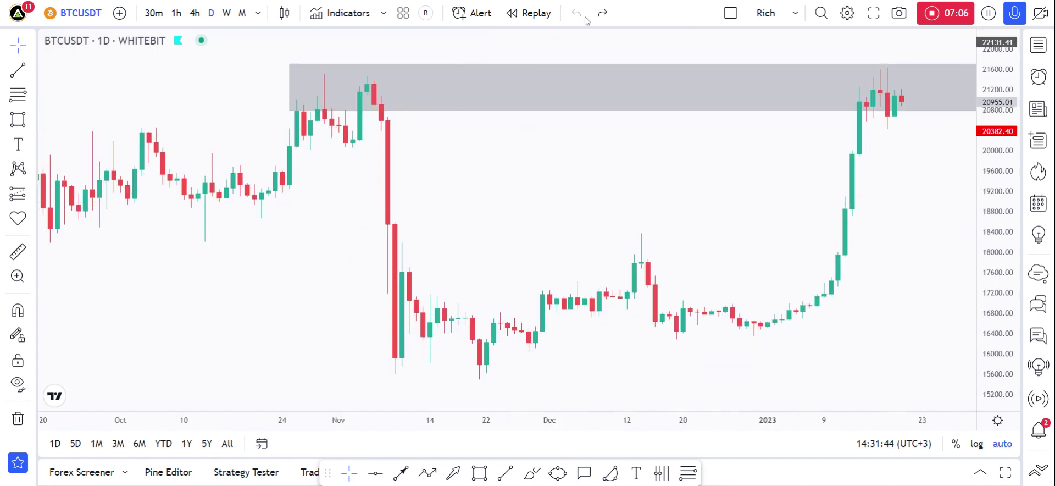
{"action": "left_click", "coordinate": [603, 14]}
{"action": "left_click", "coordinate": [603, 14]}
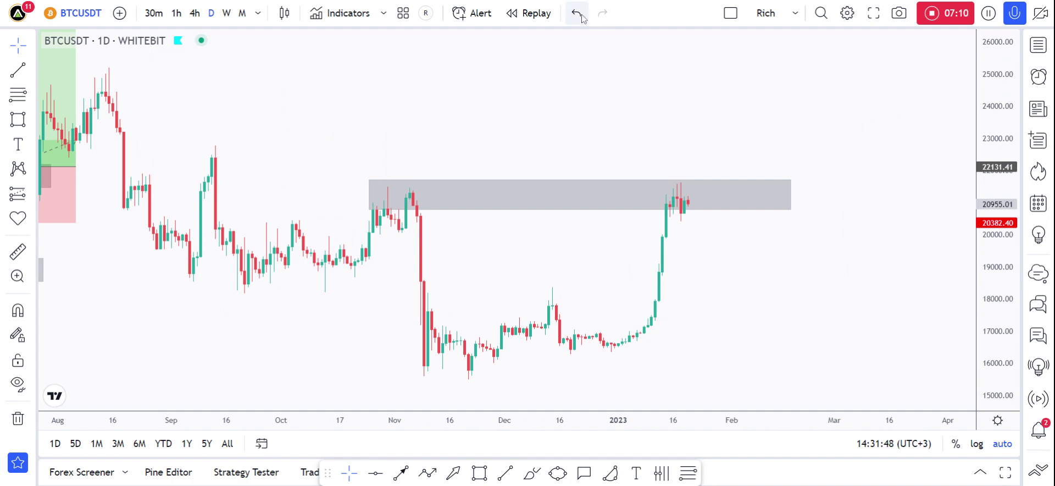
{"action": "left_click", "coordinate": [582, 17]}
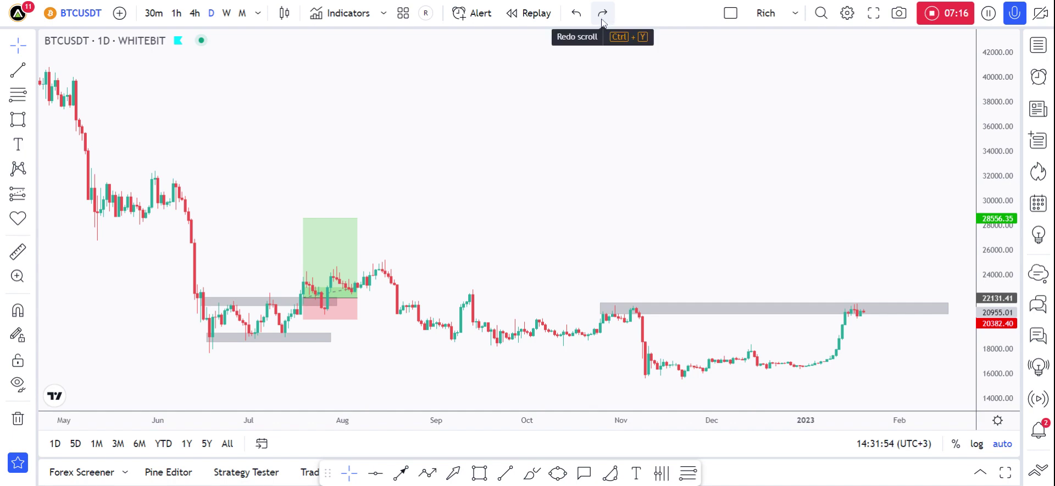
{"action": "left_click", "coordinate": [602, 13]}
{"action": "scroll", "coordinate": [605, 165], "scroll_direction": "down", "scroll_amount": 5}
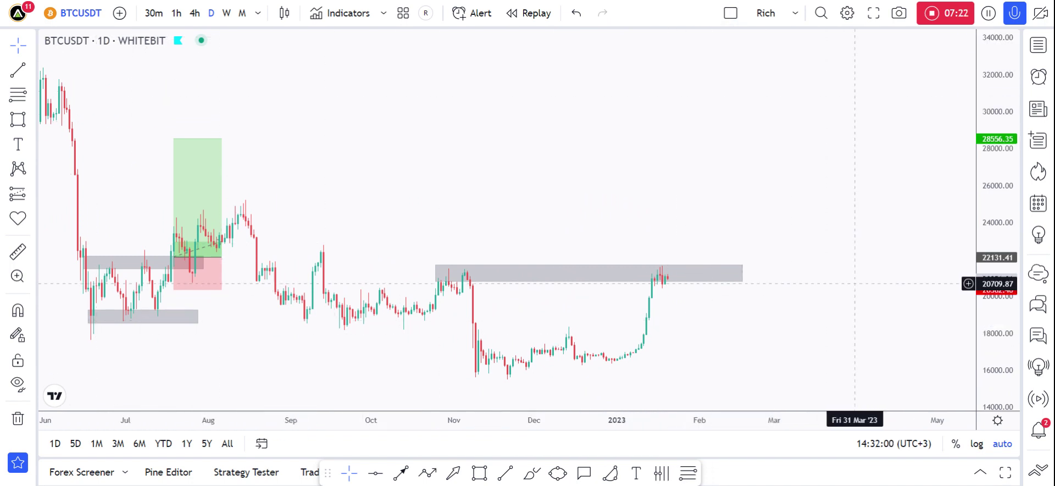
{"action": "left_click", "coordinate": [731, 13]}
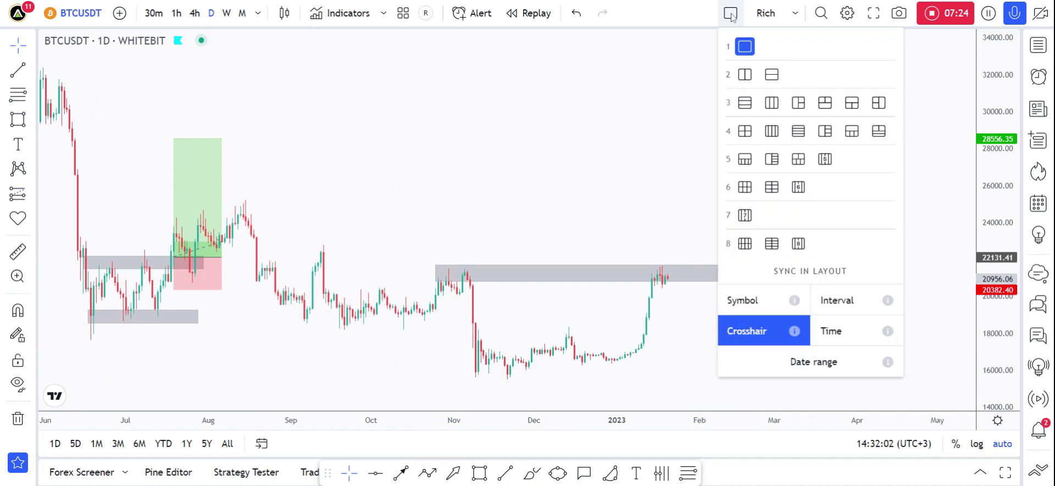
Split into two side-by-side charts and load BTCUSD from Bitstamp into the right one.
{"action": "left_click", "coordinate": [744, 75]}
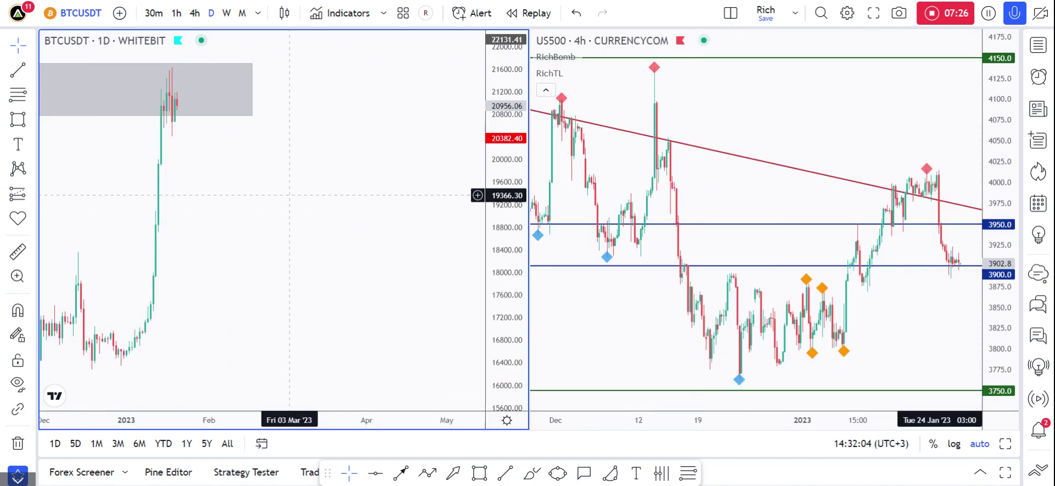
{"action": "left_click", "coordinate": [813, 116]}
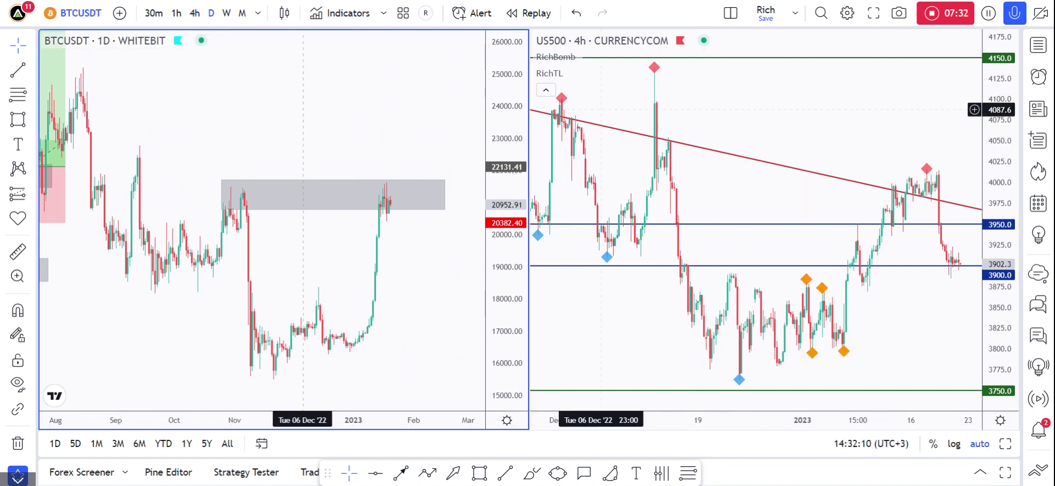
{"action": "left_click", "coordinate": [56, 22]}
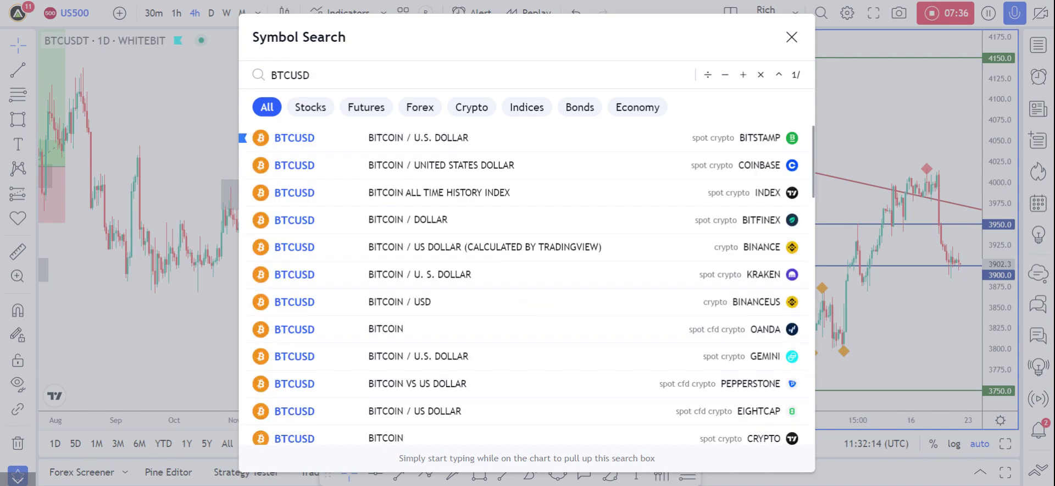
{"action": "key", "text": "Return"}
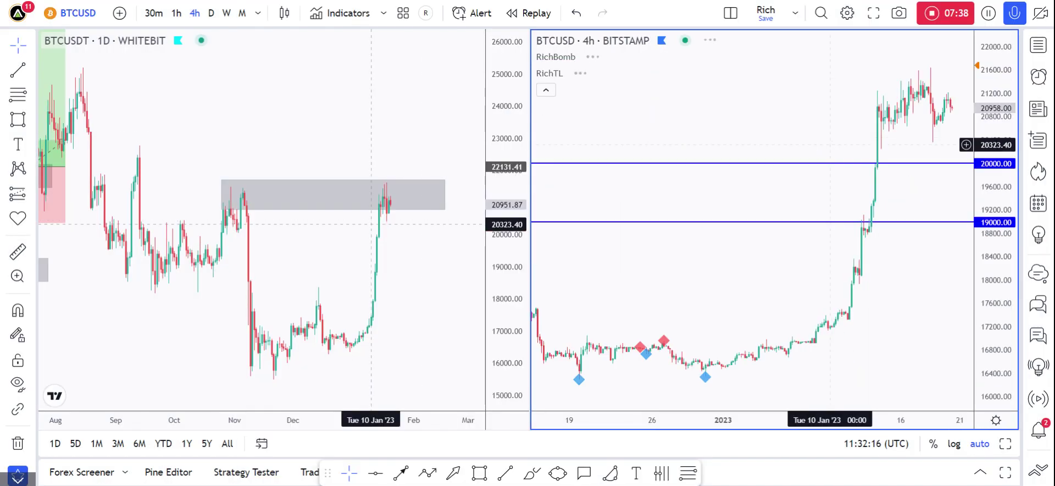
{"action": "left_click_drag", "start_coordinate": [777, 115], "coordinate": [593, 113]}
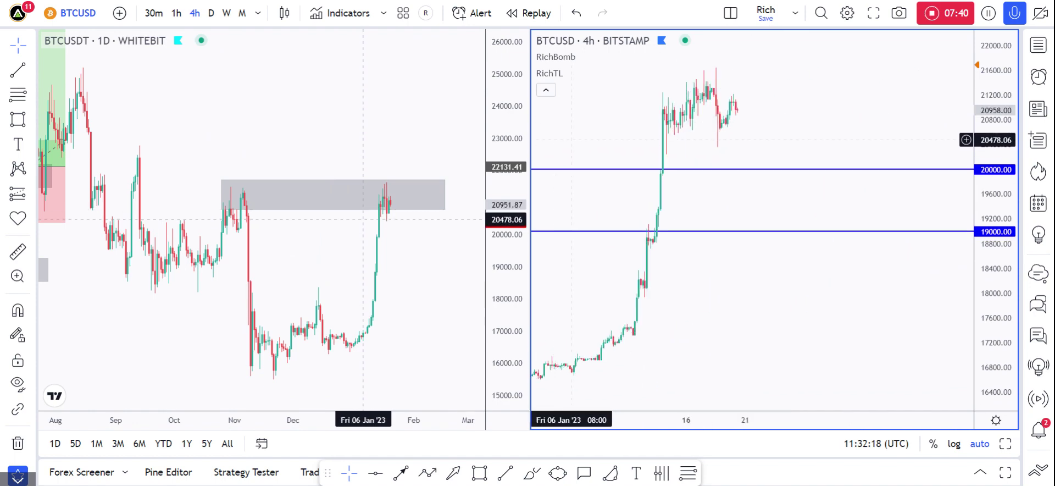
{"action": "scroll", "coordinate": [266, 164], "scroll_direction": "down", "scroll_amount": 3}
Rearrange the two charts stacked top and bottom.
{"action": "left_click", "coordinate": [258, 180]}
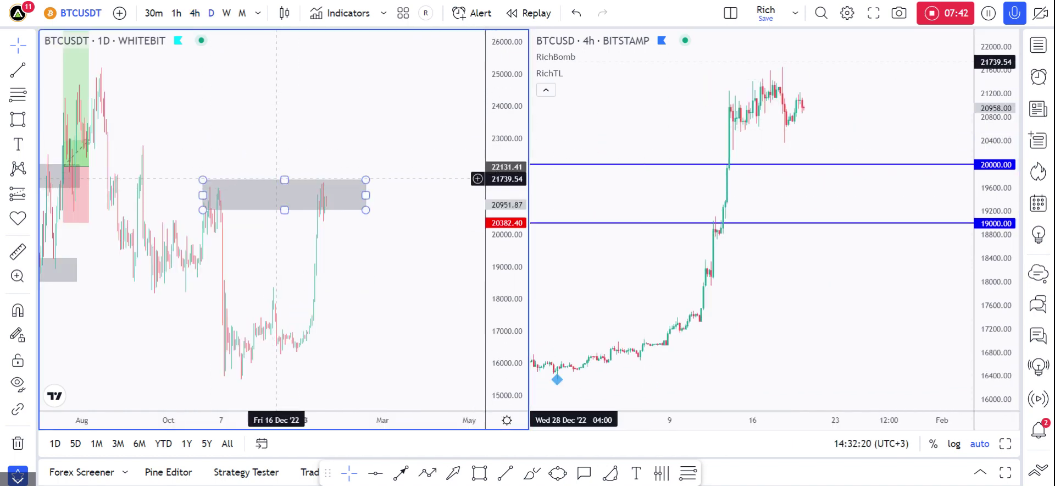
{"action": "scroll", "coordinate": [361, 284], "scroll_direction": "down", "scroll_amount": 2}
{"action": "scroll", "coordinate": [233, 195], "scroll_direction": "up", "scroll_amount": 5}
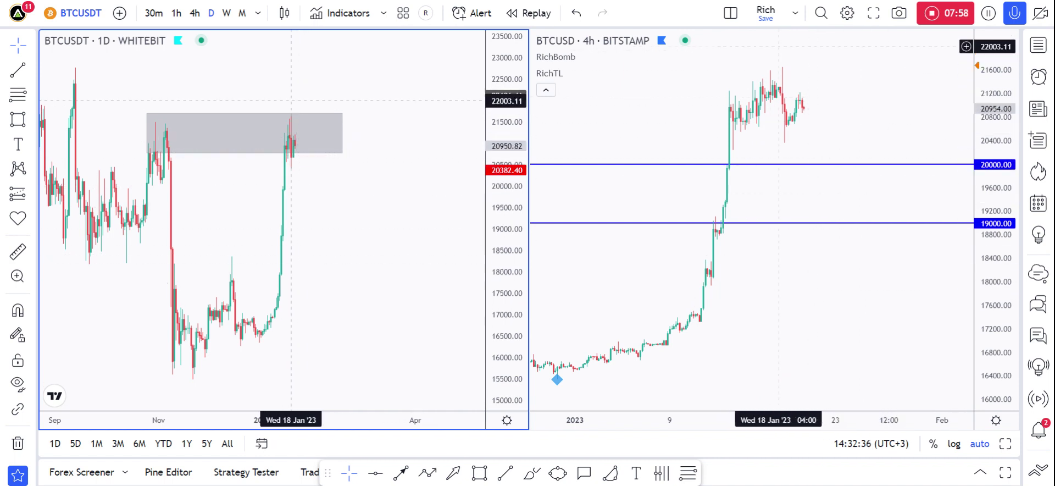
{"action": "left_click", "coordinate": [732, 17]}
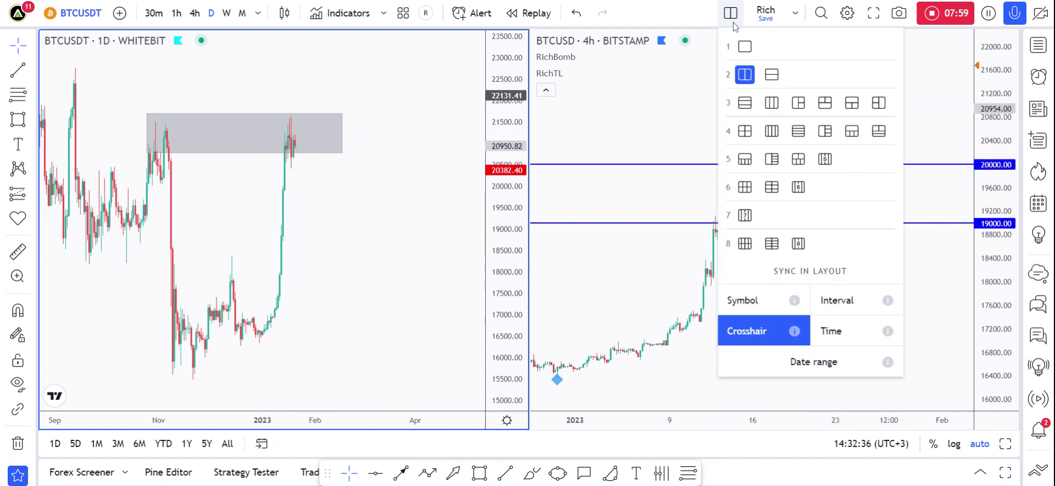
{"action": "left_click", "coordinate": [772, 75]}
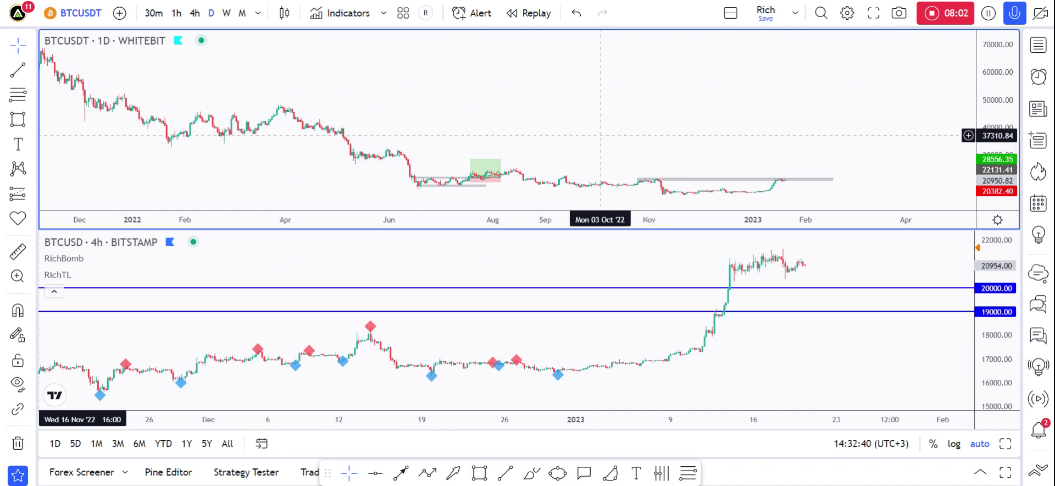
Try the four-chart and two-chart grids, then settle on a single full-width chart.
{"action": "left_click", "coordinate": [731, 14]}
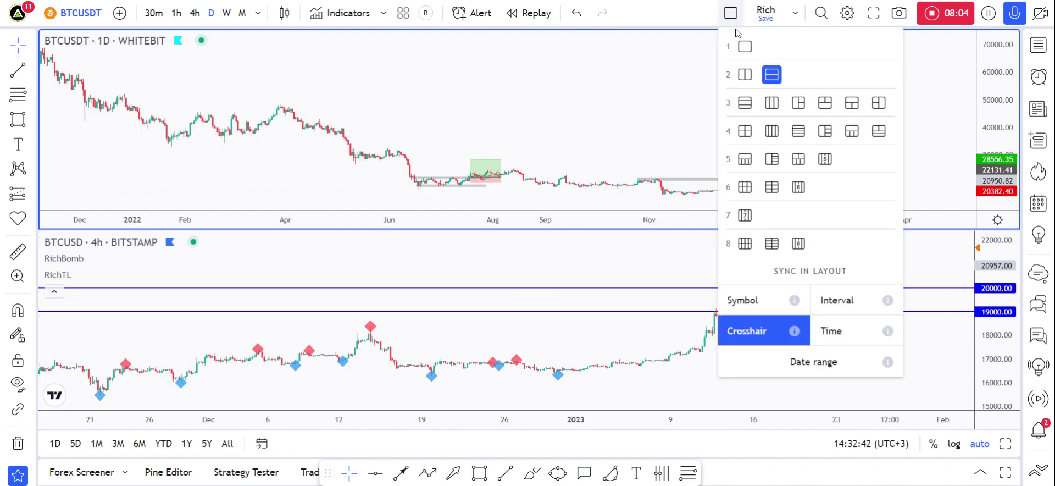
{"action": "left_click", "coordinate": [745, 103]}
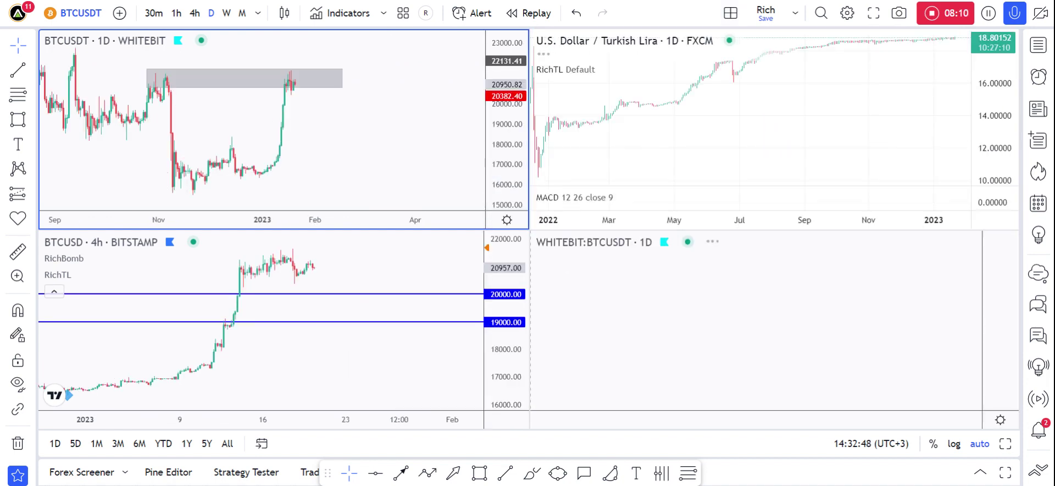
{"action": "left_click", "coordinate": [731, 14]}
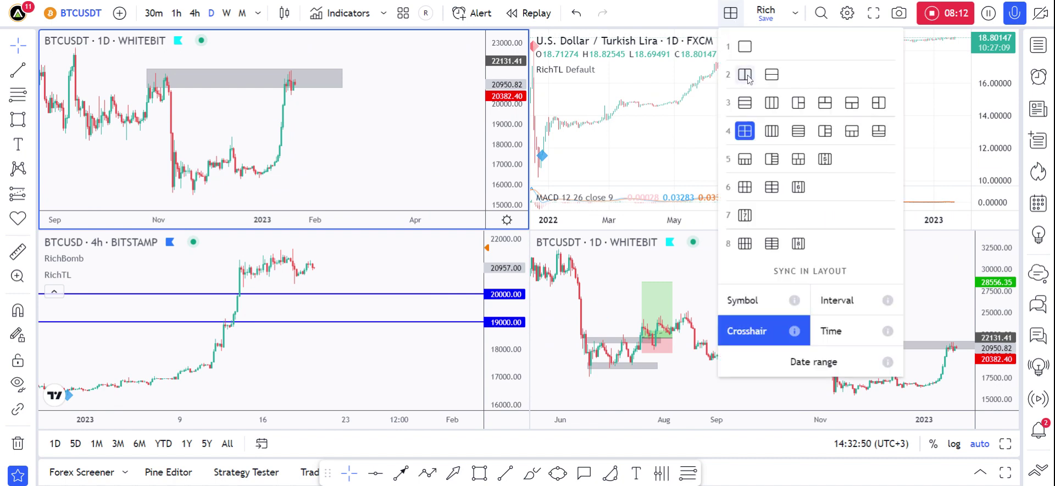
{"action": "left_click", "coordinate": [745, 75]}
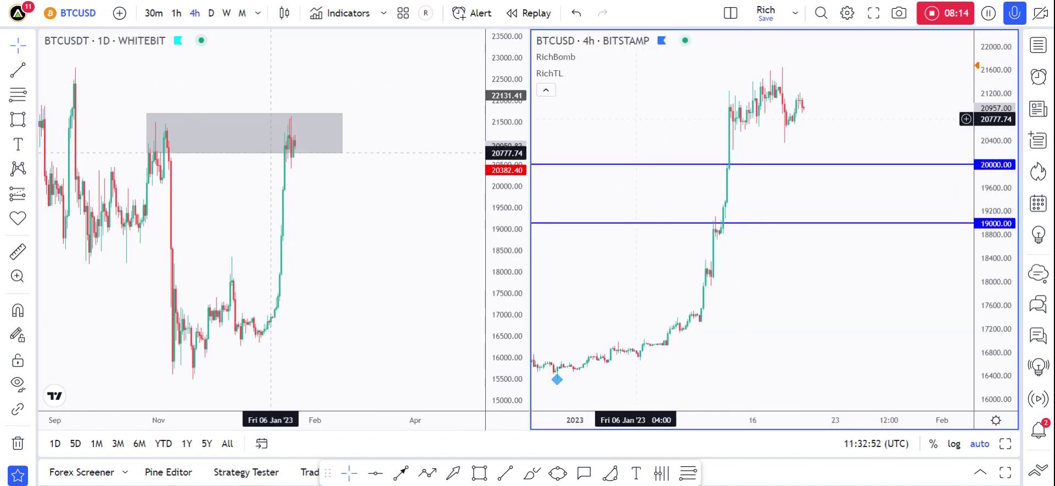
{"action": "left_click", "coordinate": [731, 14]}
{"action": "left_click", "coordinate": [745, 74]}
{"action": "left_click", "coordinate": [732, 14]}
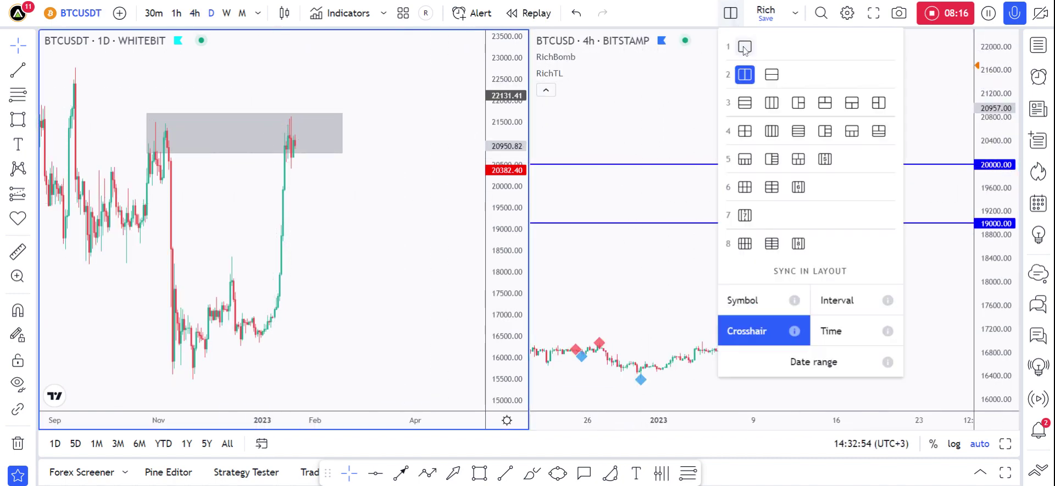
{"action": "left_click", "coordinate": [745, 46]}
{"action": "scroll", "coordinate": [561, 159], "scroll_direction": "up", "scroll_amount": 5}
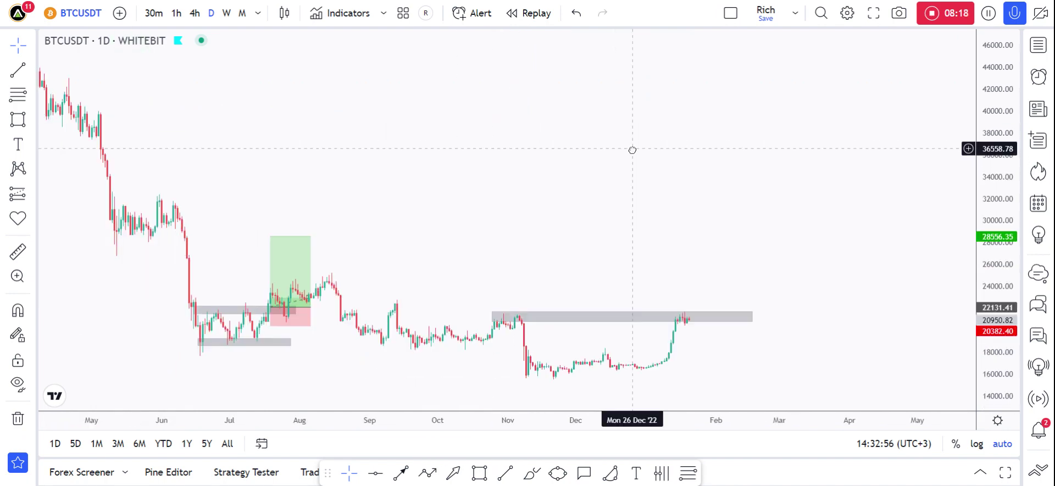
Open the saved layouts menu beside the 'Rich' layout name.
{"action": "scroll", "coordinate": [631, 165], "scroll_direction": "up", "scroll_amount": 4}
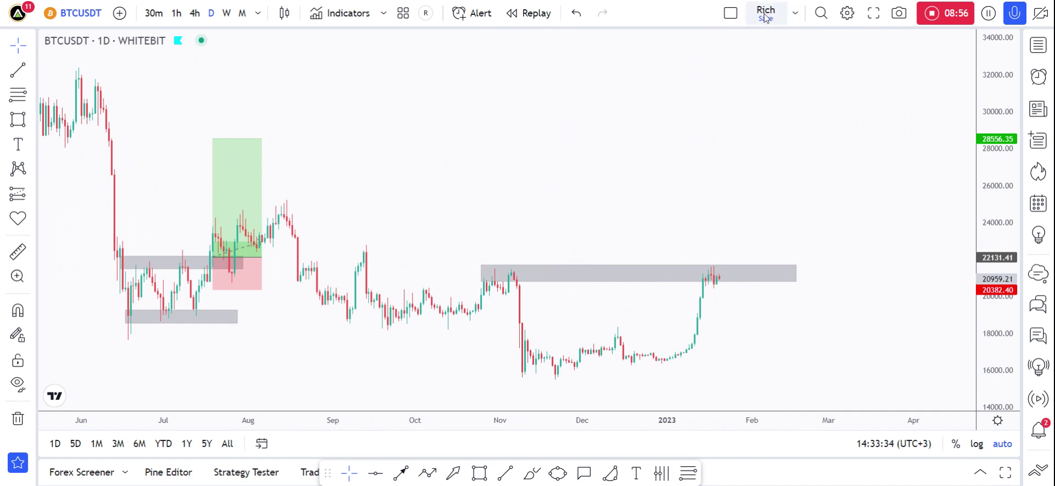
{"action": "left_click", "coordinate": [795, 12]}
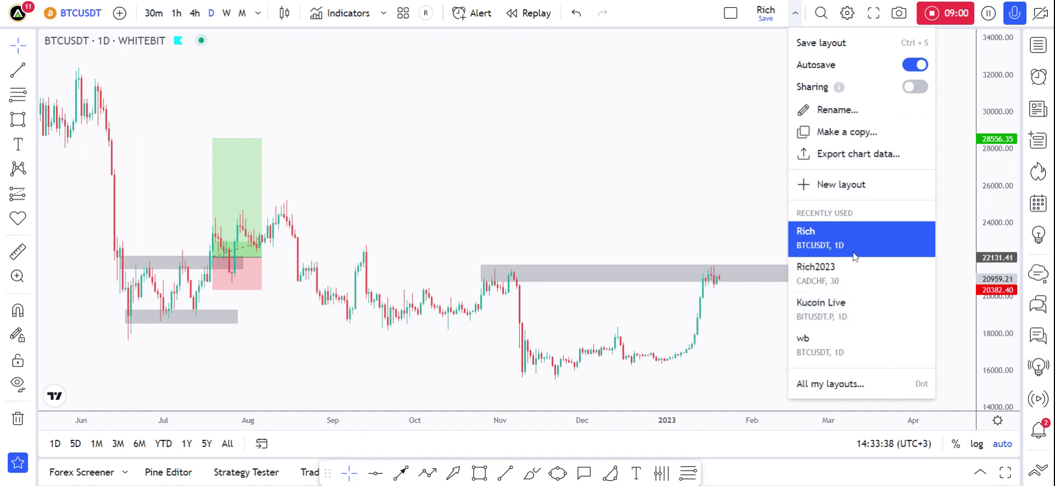
Open and close the All my layouts list, then reopen the 'Rich' layout menu.
{"action": "left_click", "coordinate": [807, 384]}
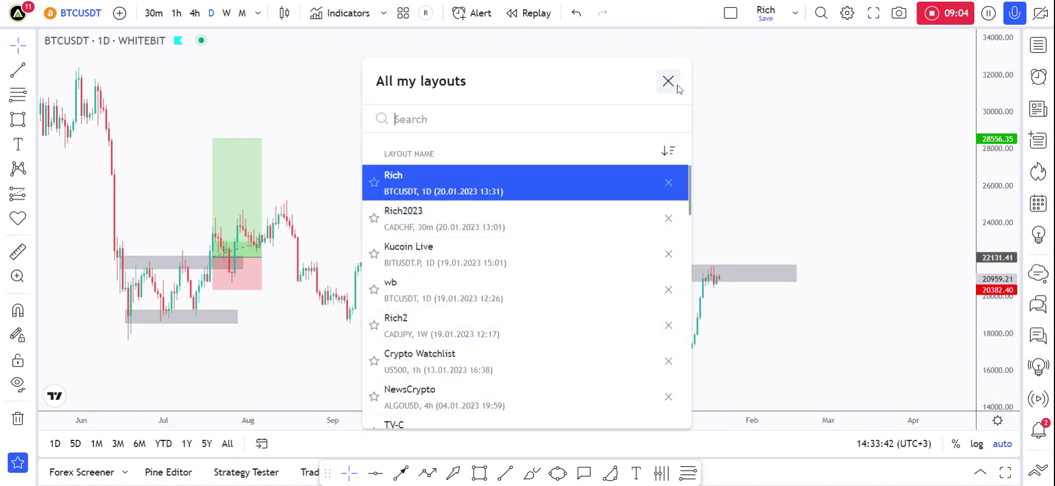
{"action": "left_click", "coordinate": [678, 86]}
{"action": "left_click", "coordinate": [796, 12]}
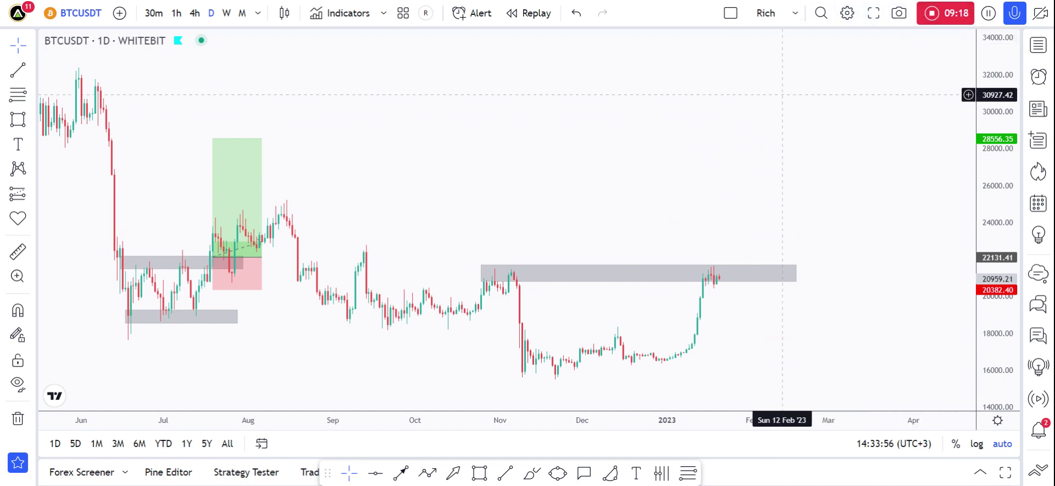
{"action": "left_click", "coordinate": [794, 12]}
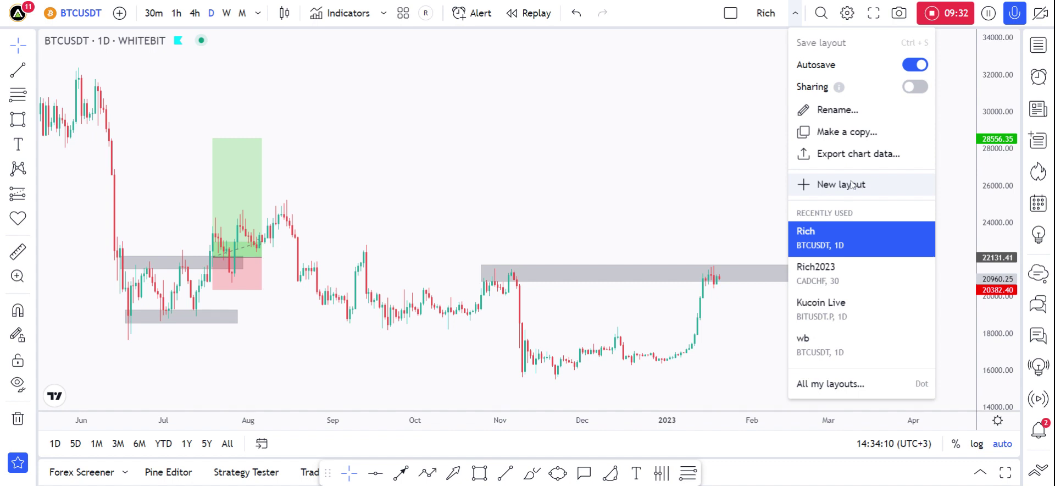
{"action": "left_click", "coordinate": [631, 174]}
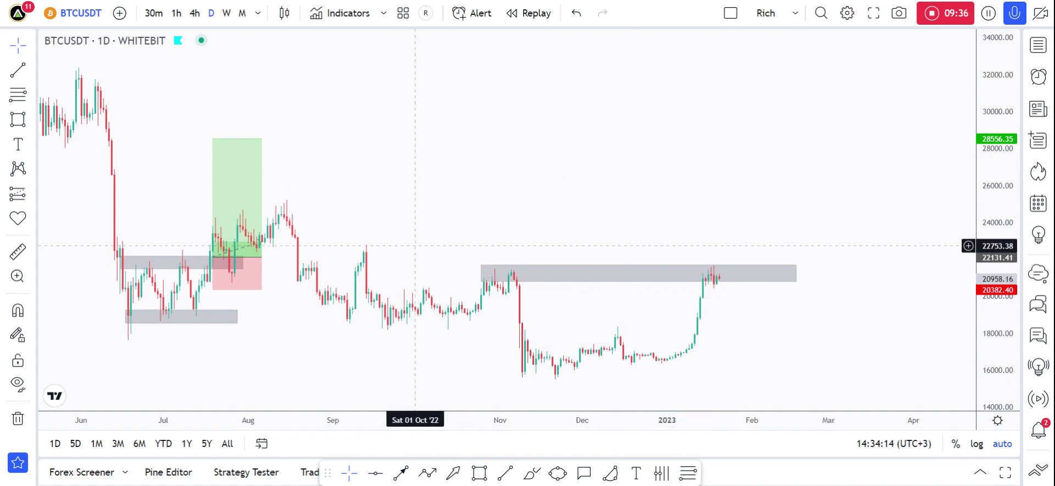
{"action": "left_click", "coordinate": [797, 15]}
Enable sharing for Rich and paste its copied link into a text label on the chart.
{"action": "left_click", "coordinate": [914, 88]}
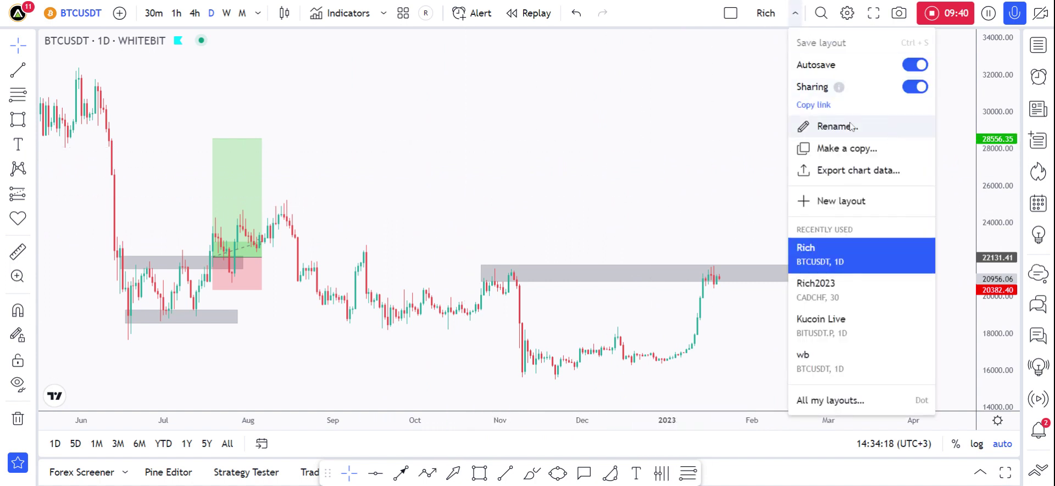
{"action": "left_click", "coordinate": [821, 107]}
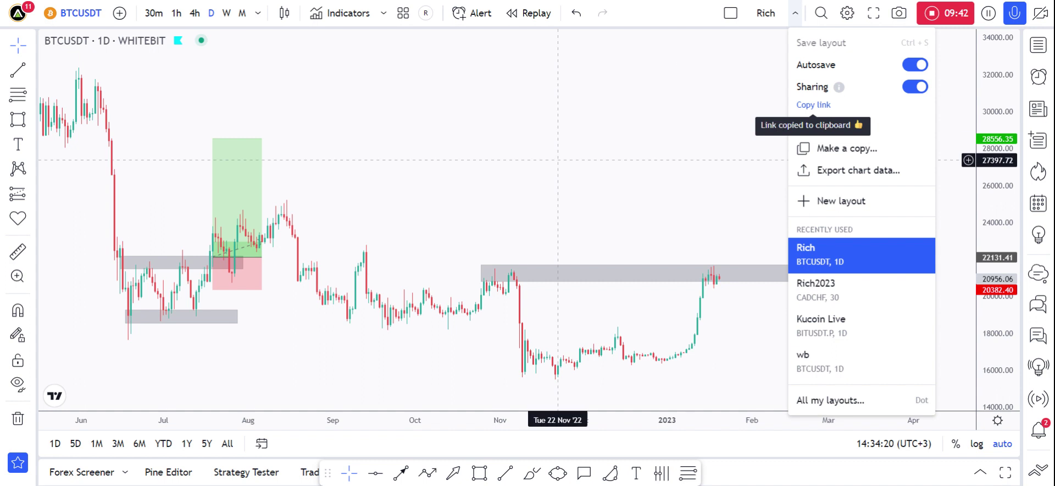
{"action": "left_click", "coordinate": [19, 144]}
{"action": "left_click", "coordinate": [489, 102]}
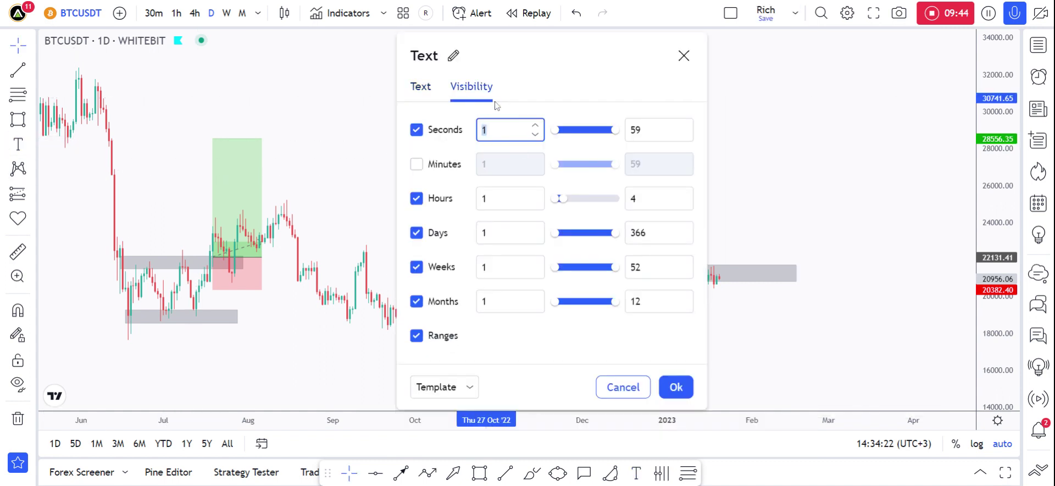
{"action": "left_click", "coordinate": [420, 86]}
{"action": "key", "text": "ctrl+v"}
{"action": "left_click", "coordinate": [630, 431]}
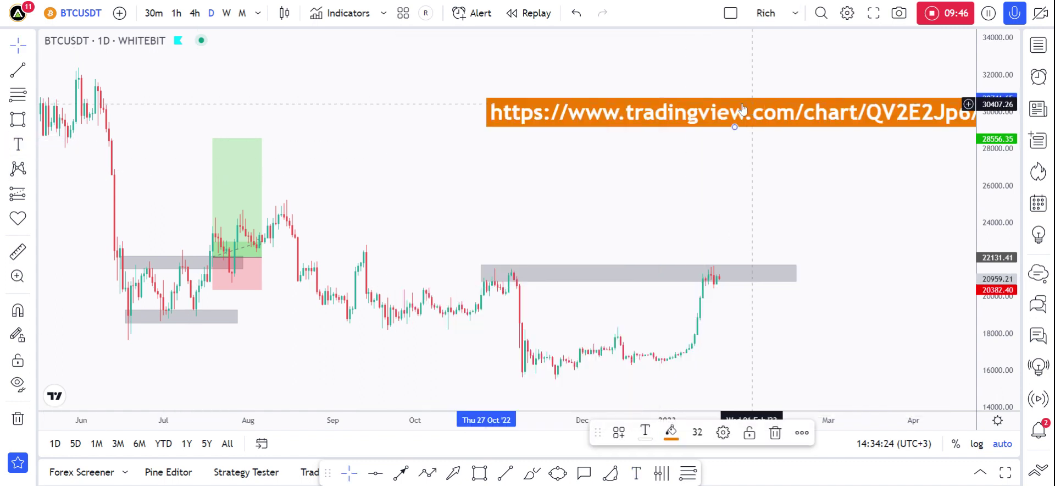
Move the link label to the upper middle of the chart and open All my layouts.
{"action": "left_click_drag", "start_coordinate": [742, 109], "coordinate": [558, 104]}
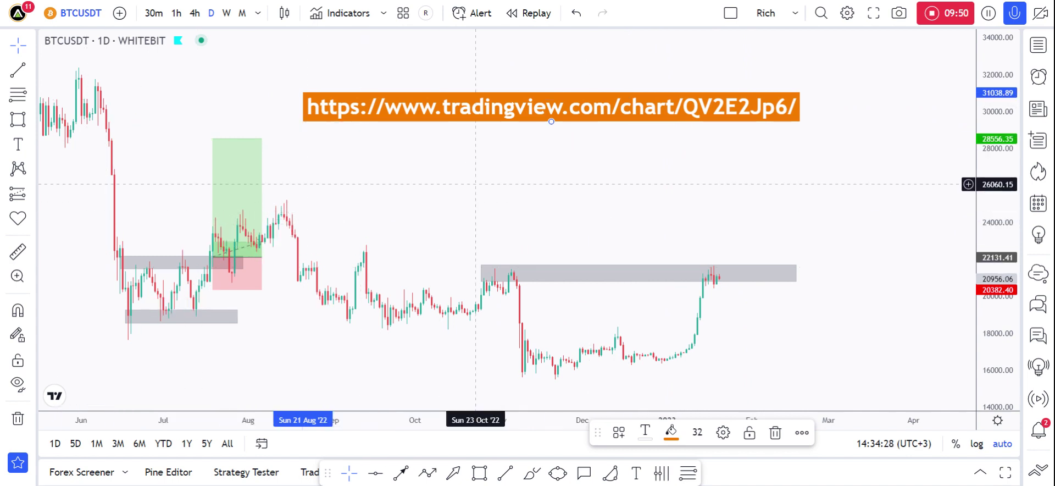
{"action": "left_click", "coordinate": [700, 188]}
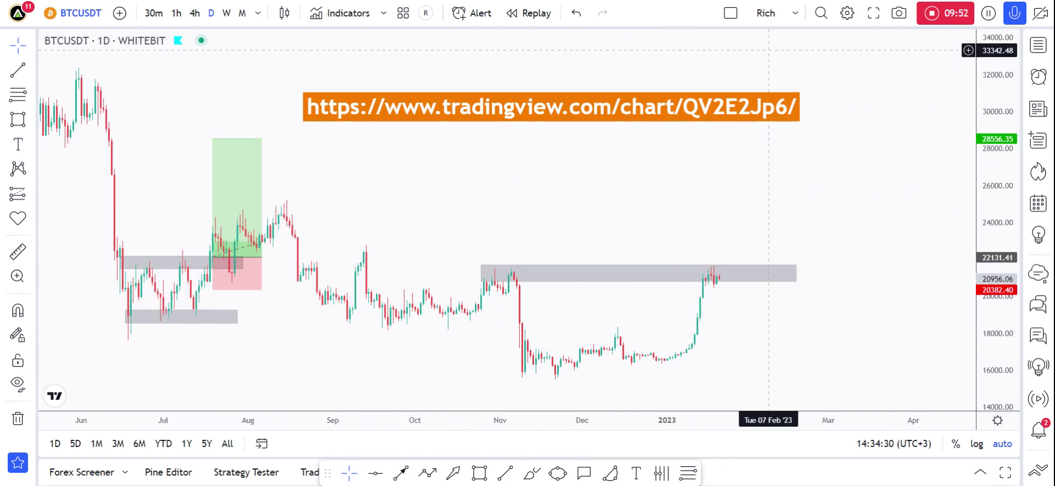
{"action": "left_click", "coordinate": [795, 13]}
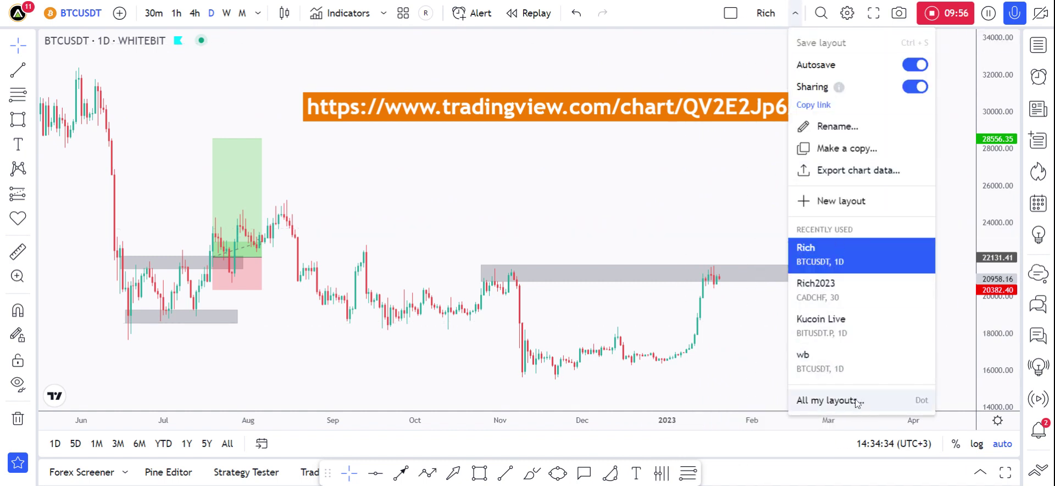
{"action": "left_click", "coordinate": [838, 400]}
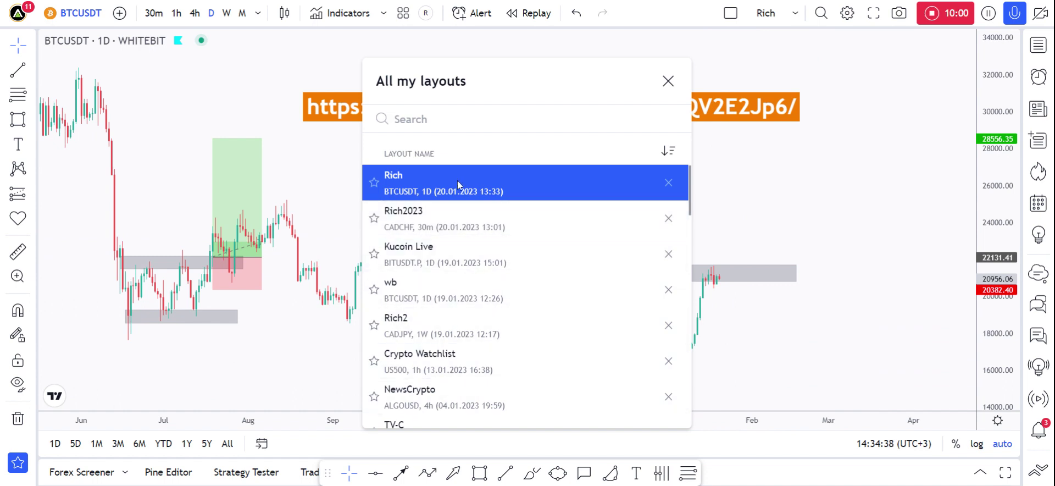
Reload the Rich layout from the list, removing the orange link label.
{"action": "left_click", "coordinate": [669, 84]}
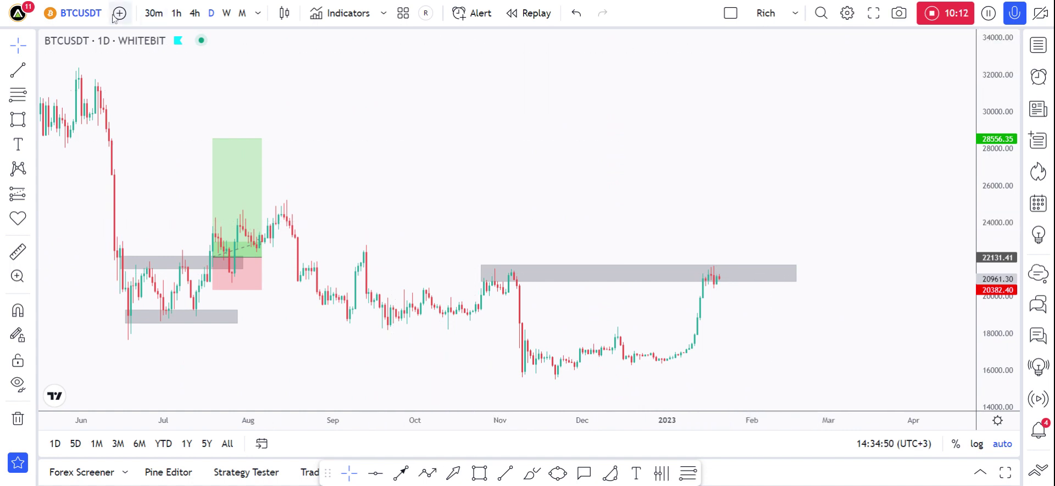
{"action": "left_click", "coordinate": [74, 12]}
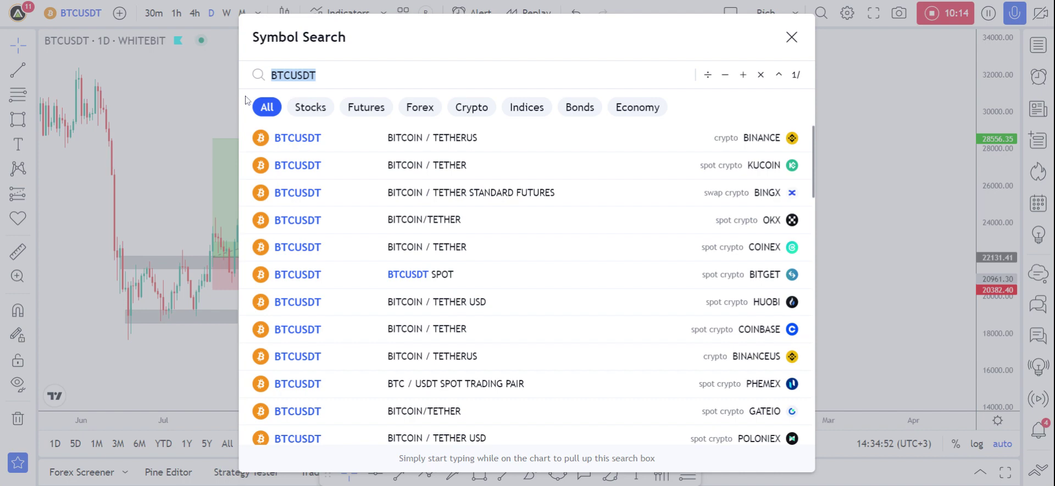
{"action": "left_click", "coordinate": [206, 100]}
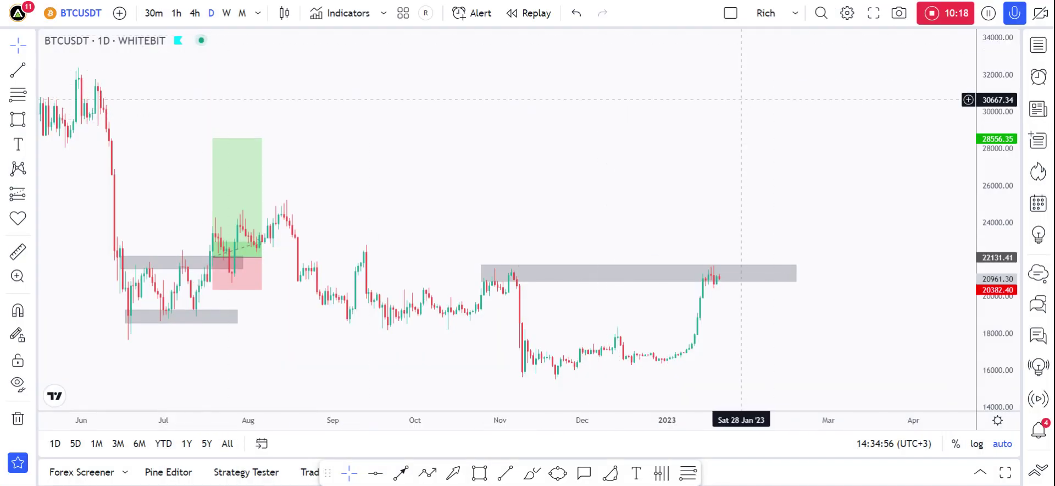
{"action": "left_click", "coordinate": [795, 13]}
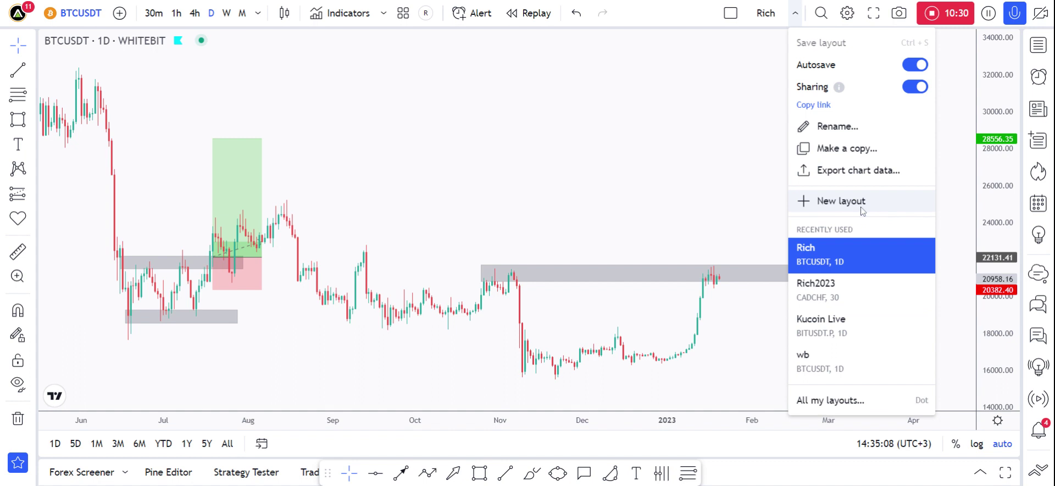
{"action": "left_click", "coordinate": [636, 172]}
Open and close the saved layouts menu, then open and collapse the Strategy Tester panel.
{"action": "left_click", "coordinate": [796, 13]}
{"action": "left_click", "coordinate": [726, 170]}
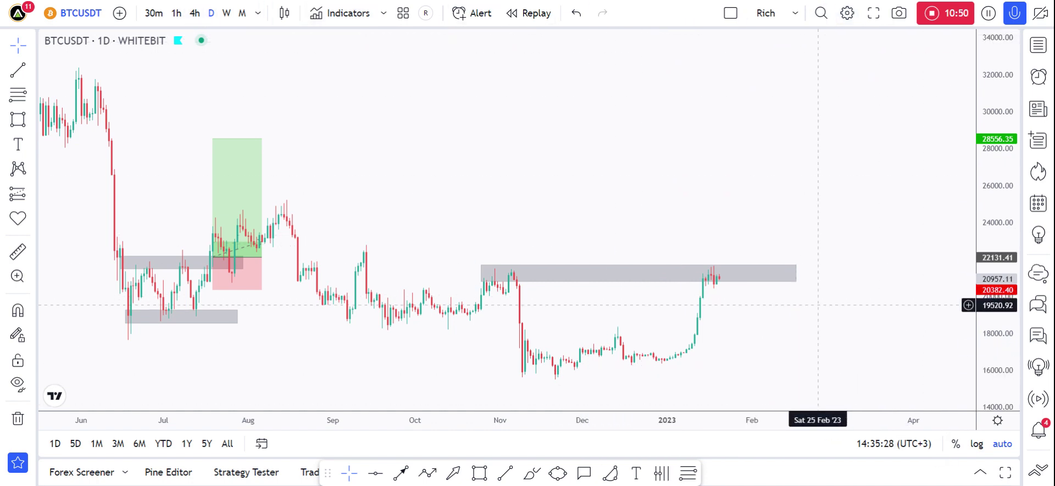
{"action": "left_click", "coordinate": [980, 472]}
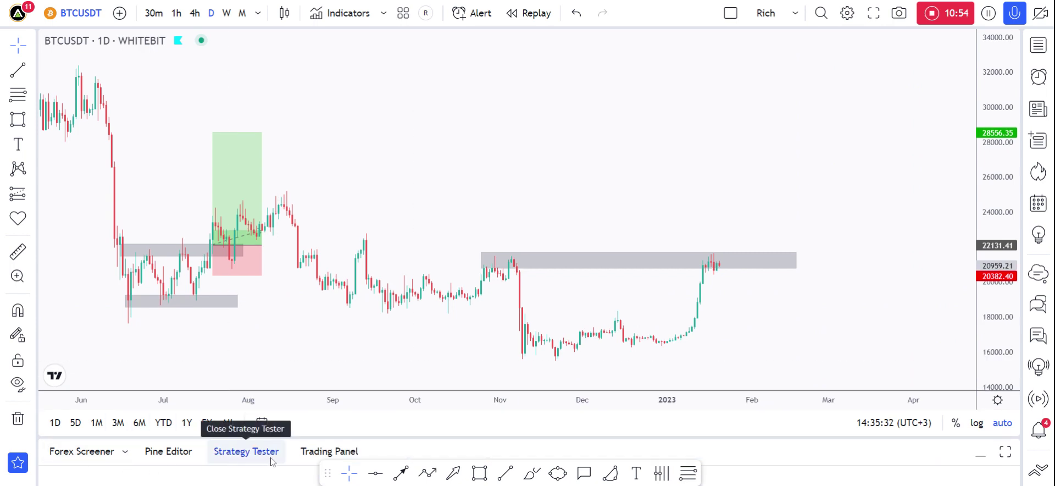
{"action": "left_click", "coordinate": [980, 455]}
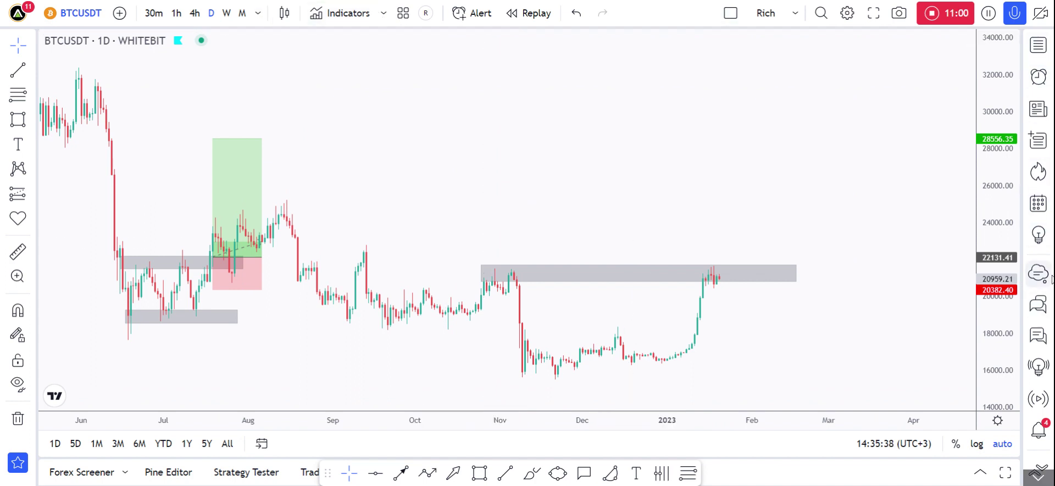
Switch the side panel from alerts to the VideoTV watchlist, briefly opening its detailed page.
{"action": "left_click", "coordinate": [1039, 78]}
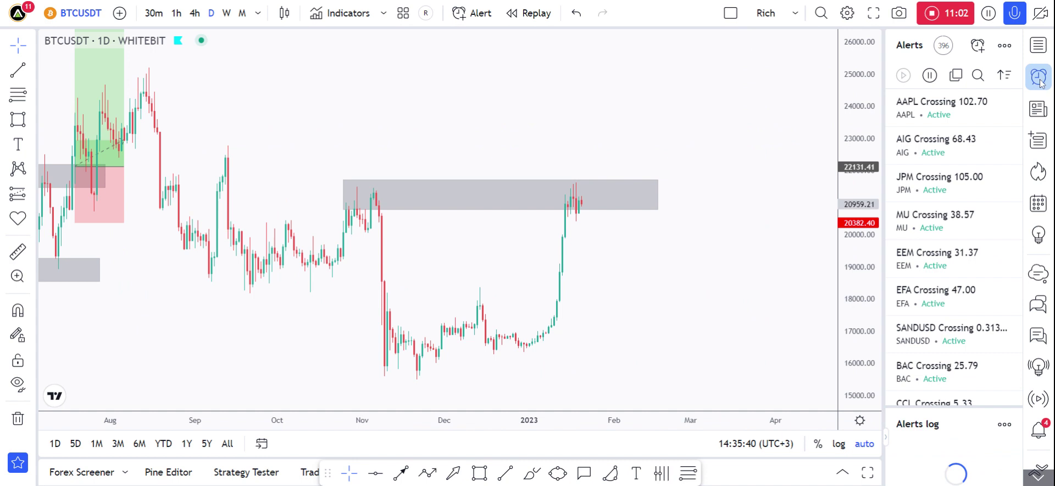
{"action": "left_click", "coordinate": [1039, 47]}
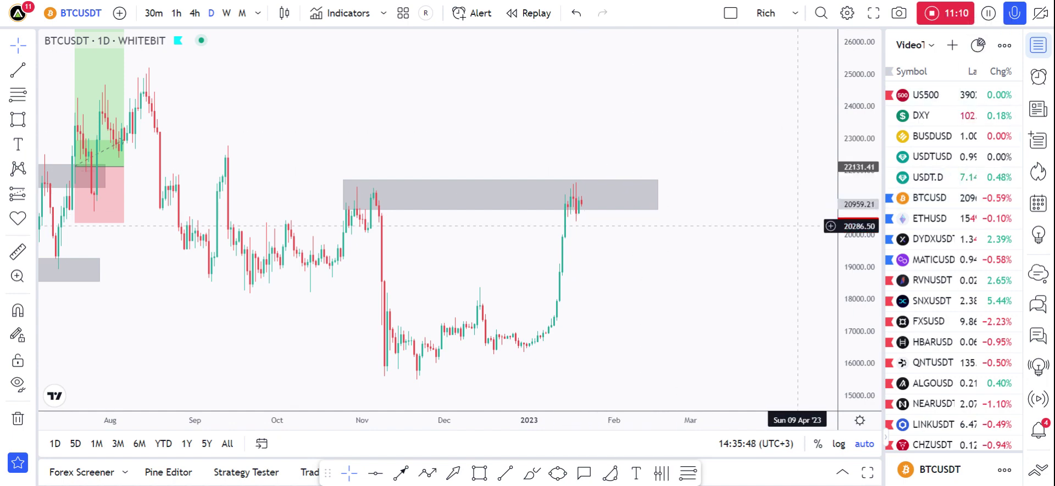
{"action": "left_click", "coordinate": [977, 46]}
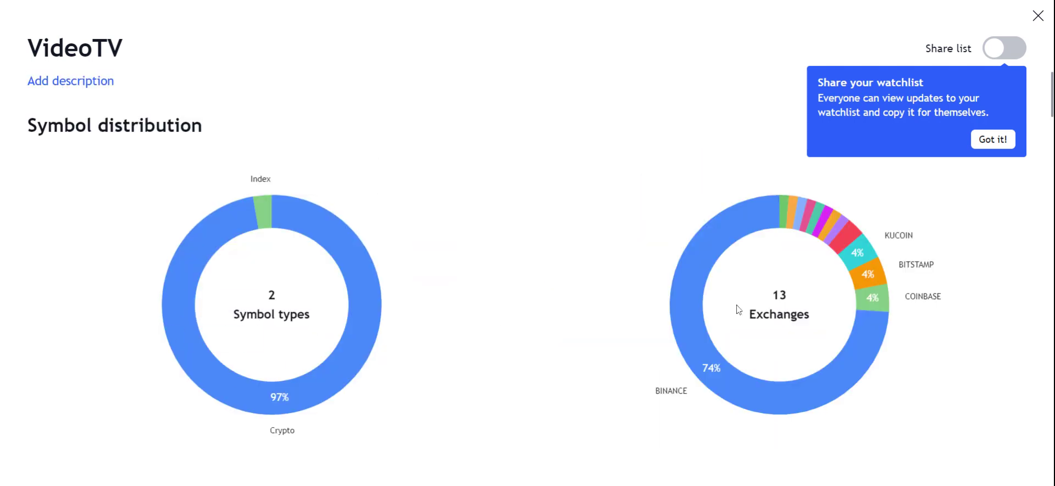
{"action": "left_click", "coordinate": [1038, 17]}
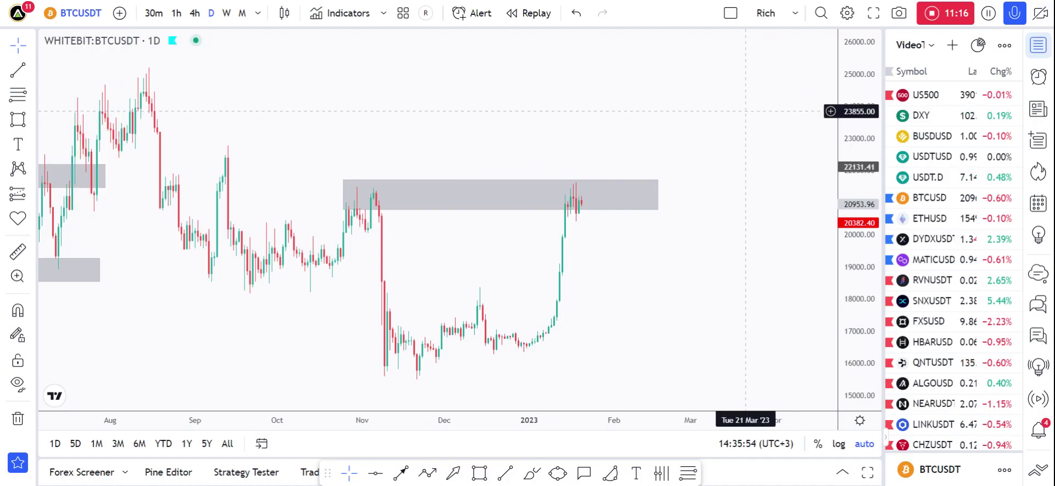
{"action": "scroll", "coordinate": [647, 95], "scroll_direction": "down", "scroll_amount": 5}
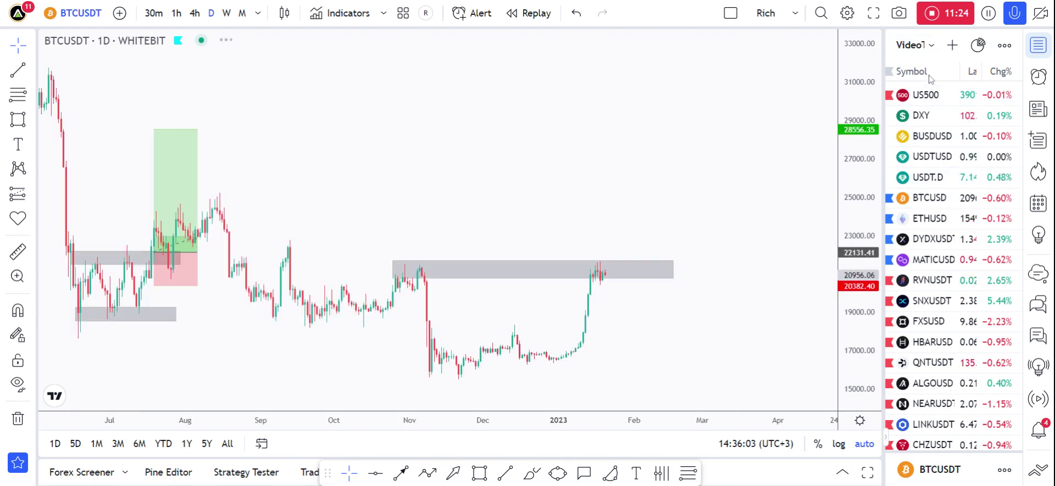
Browse the saved watchlists and stay on the VideoTV watchlist.
{"action": "left_click", "coordinate": [913, 45]}
{"action": "key", "text": "Escape"}
{"action": "left_click", "coordinate": [912, 46]}
{"action": "scroll", "coordinate": [957, 375], "scroll_direction": "down", "scroll_amount": 1}
{"action": "scroll", "coordinate": [957, 375], "scroll_direction": "down", "scroll_amount": 3}
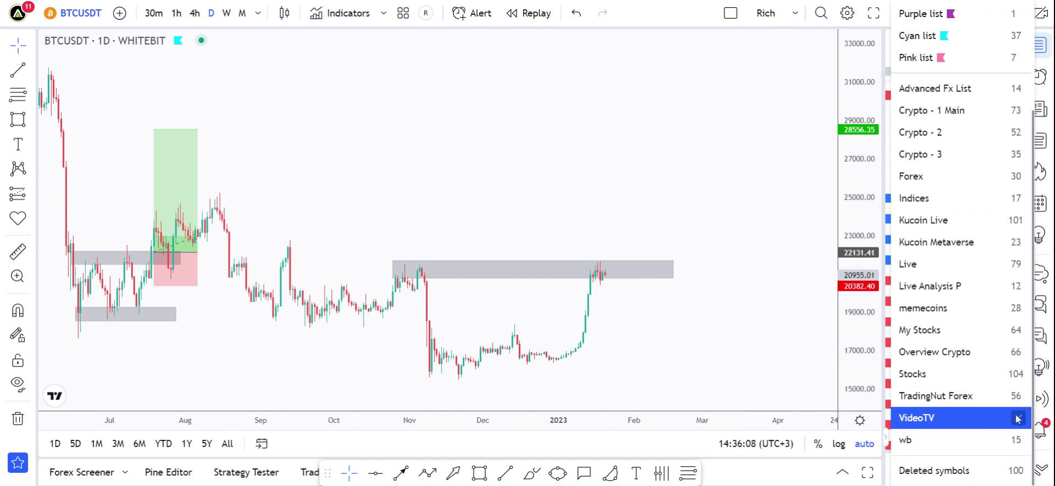
{"action": "left_click", "coordinate": [671, 203]}
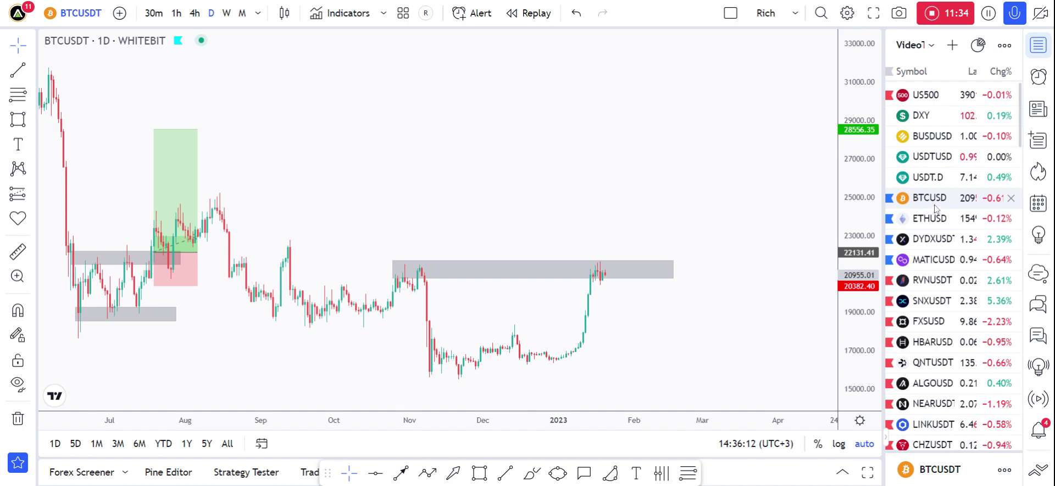
Move the SECTION 1 header above SOLUSD and rename it OLD ALTCOINS.
{"action": "left_click", "coordinate": [1005, 46]}
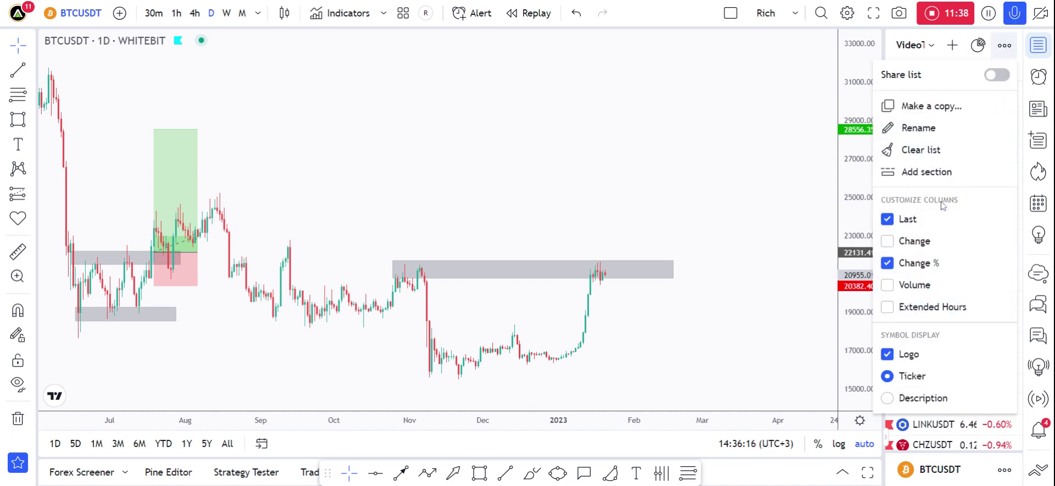
{"action": "scroll", "coordinate": [951, 357], "scroll_direction": "down", "scroll_amount": 10}
{"action": "left_click_drag", "start_coordinate": [935, 426], "coordinate": [937, 171]}
{"action": "double_click", "coordinate": [938, 171]}
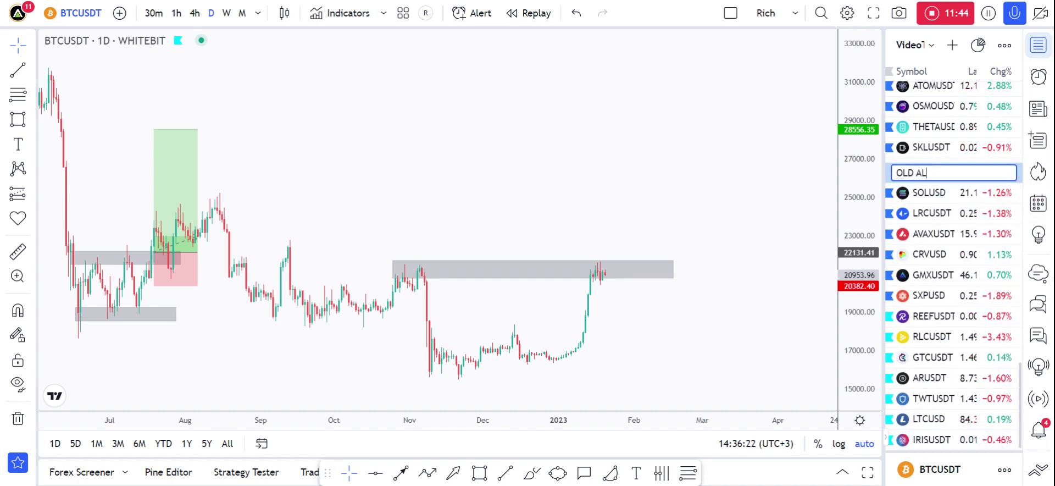
{"action": "type", "text": "OLD ALTCOINS"}
{"action": "key", "text": "Return"}
Add a new section above ZECUSDT and name it NEW ALTCOINS.
{"action": "left_click", "coordinate": [1005, 45]}
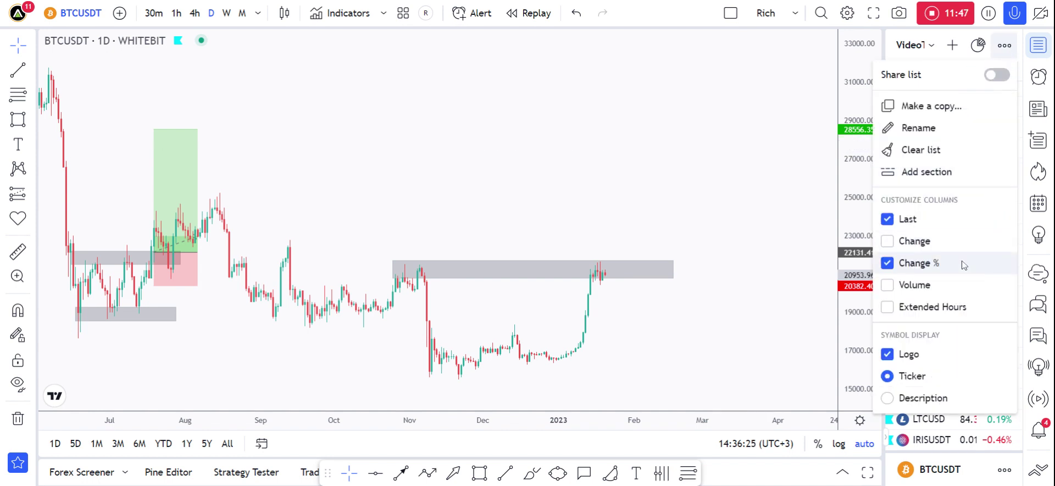
{"action": "left_click", "coordinate": [934, 172]}
{"action": "left_click_drag", "start_coordinate": [943, 421], "coordinate": [942, 125]}
{"action": "double_click", "coordinate": [942, 125]}
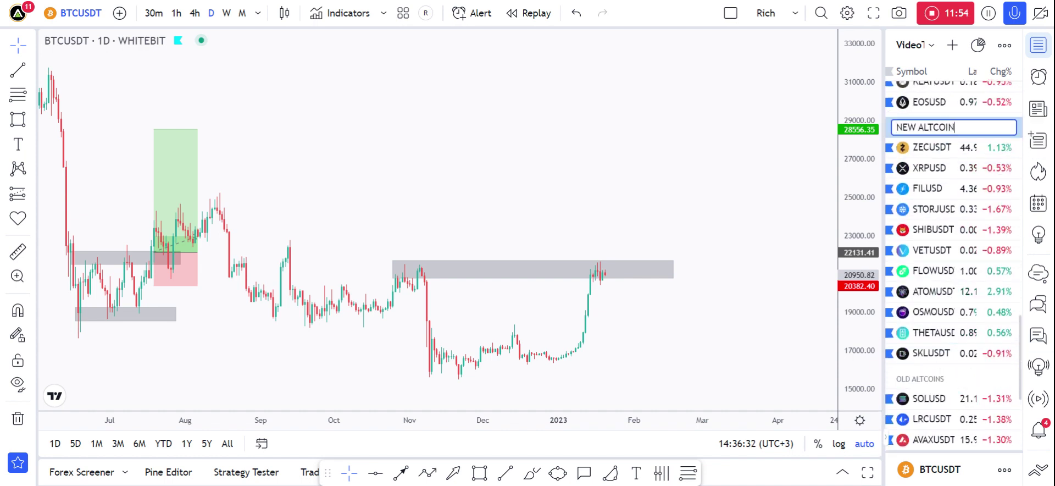
{"action": "key", "text": "Return"}
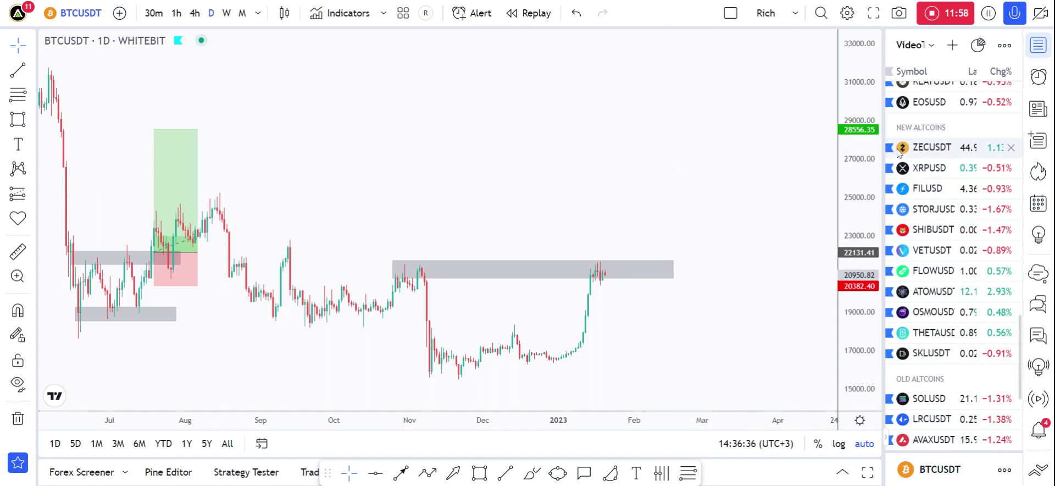
Scroll to REEFUSDT in the watchlist and give its flag a different colour.
{"action": "scroll", "coordinate": [913, 271], "scroll_direction": "down", "scroll_amount": 4}
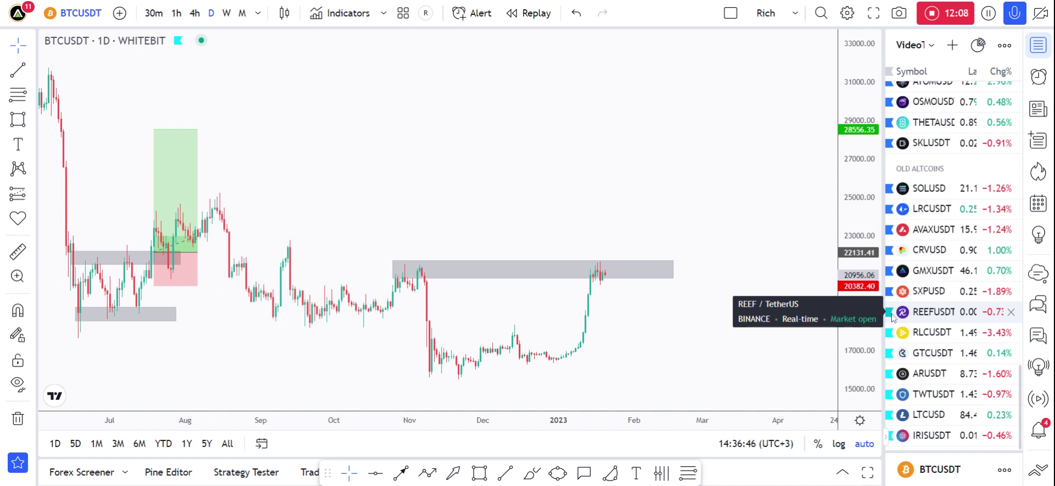
{"action": "left_click", "coordinate": [890, 312]}
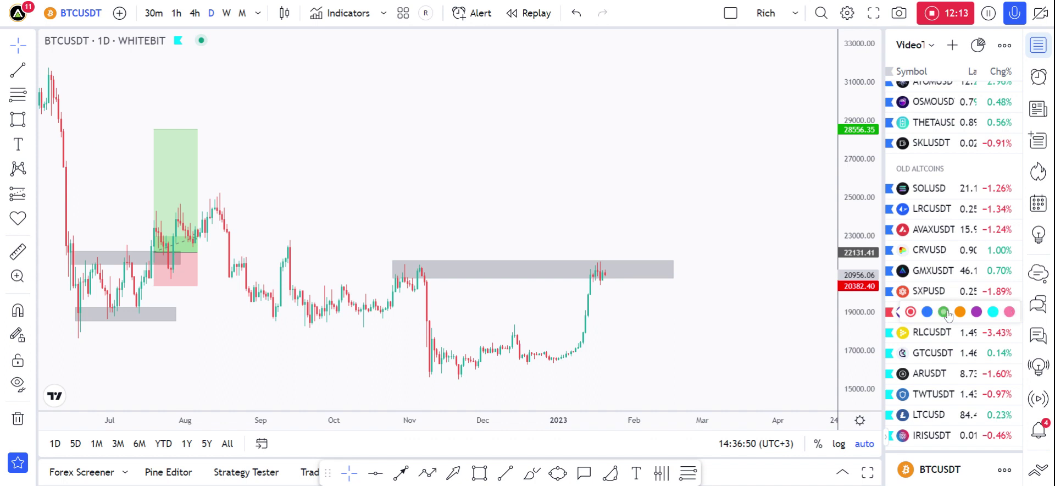
{"action": "left_click", "coordinate": [993, 311]}
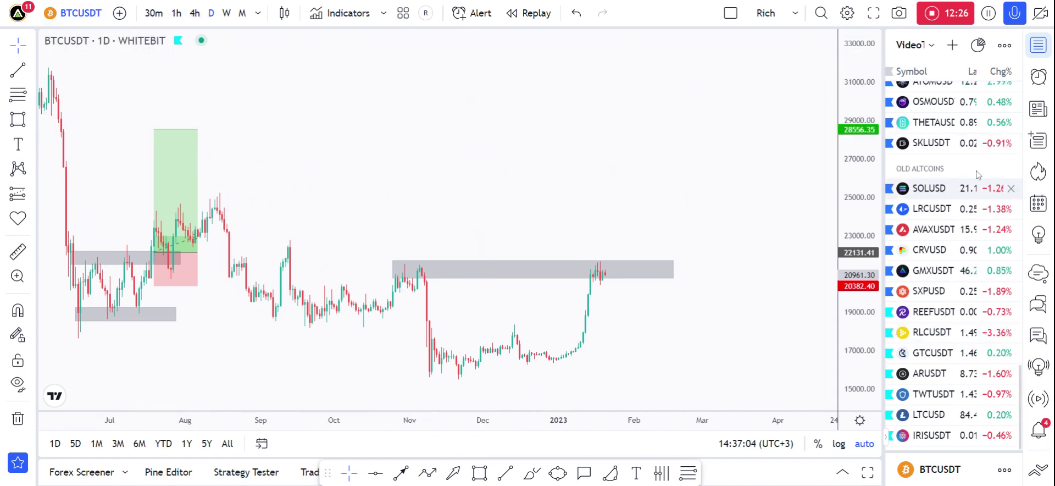
{"action": "left_click", "coordinate": [952, 47]}
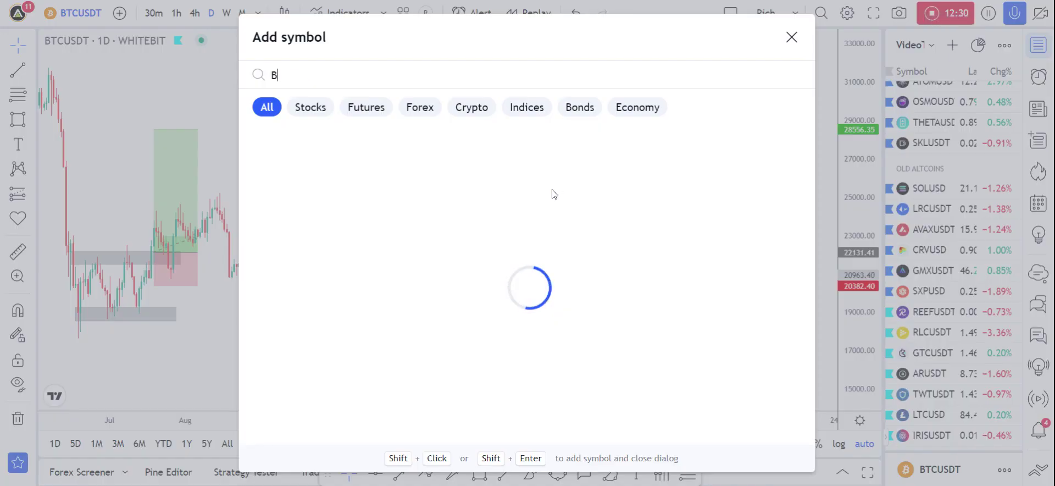
{"action": "scroll", "coordinate": [533, 228], "scroll_direction": "down", "scroll_amount": 7}
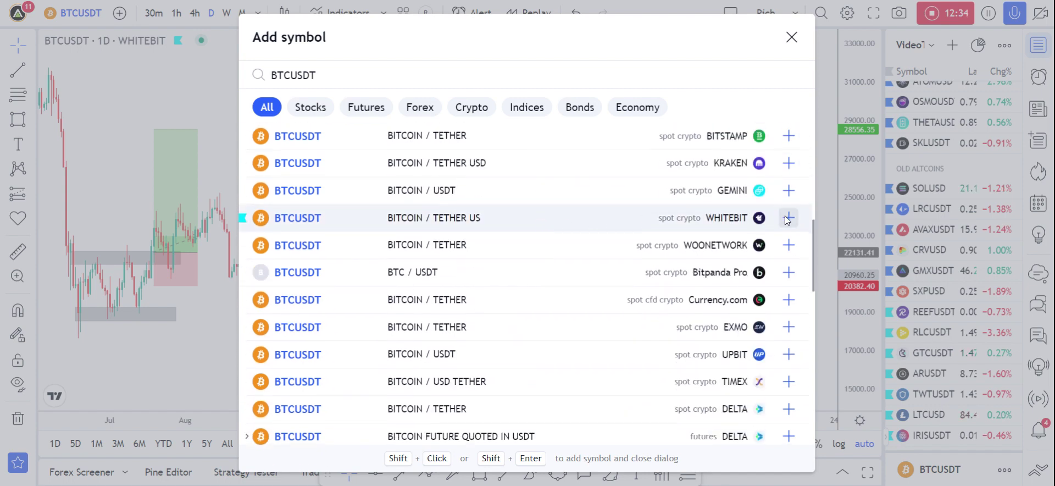
{"action": "left_click", "coordinate": [789, 218]}
{"action": "key", "text": "Escape"}
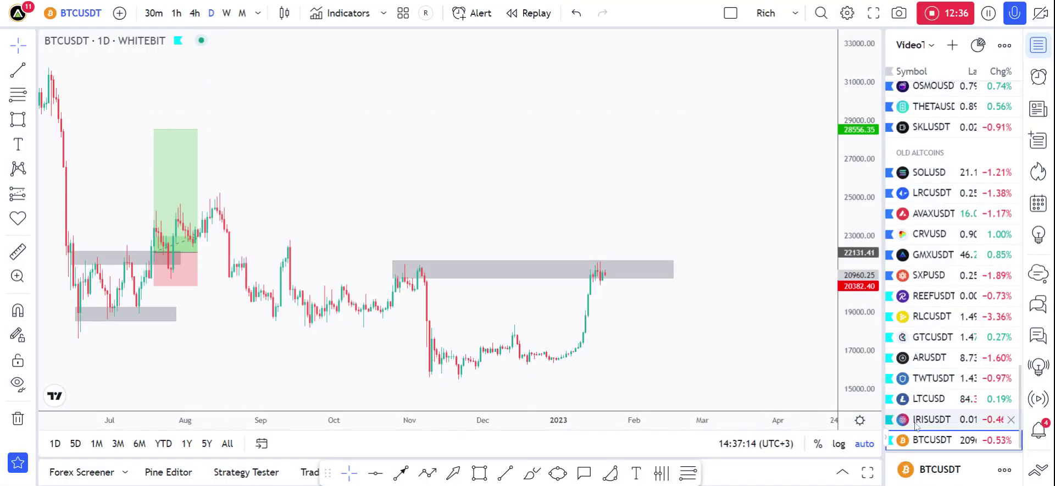
{"action": "left_click", "coordinate": [1011, 441]}
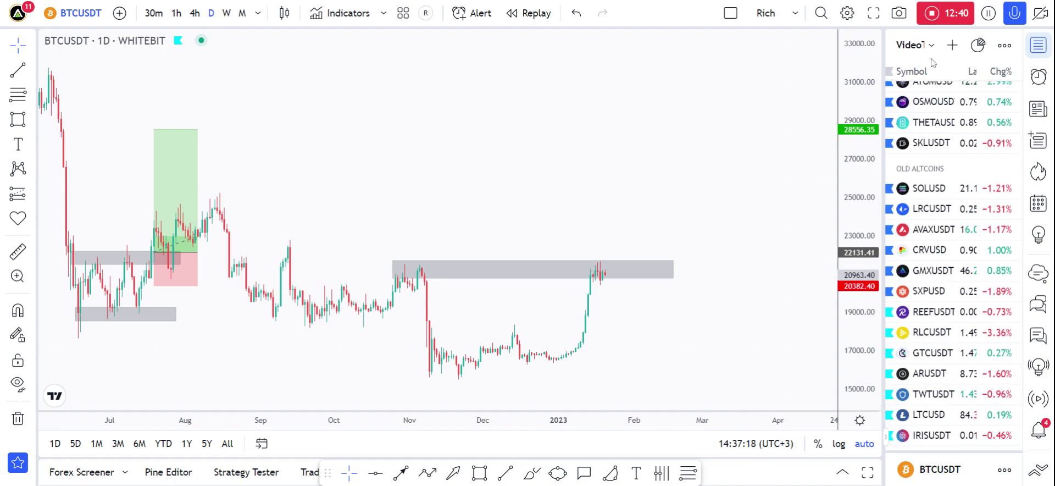
{"action": "left_click", "coordinate": [952, 45]}
{"action": "type", "text": "BTCUSD"}
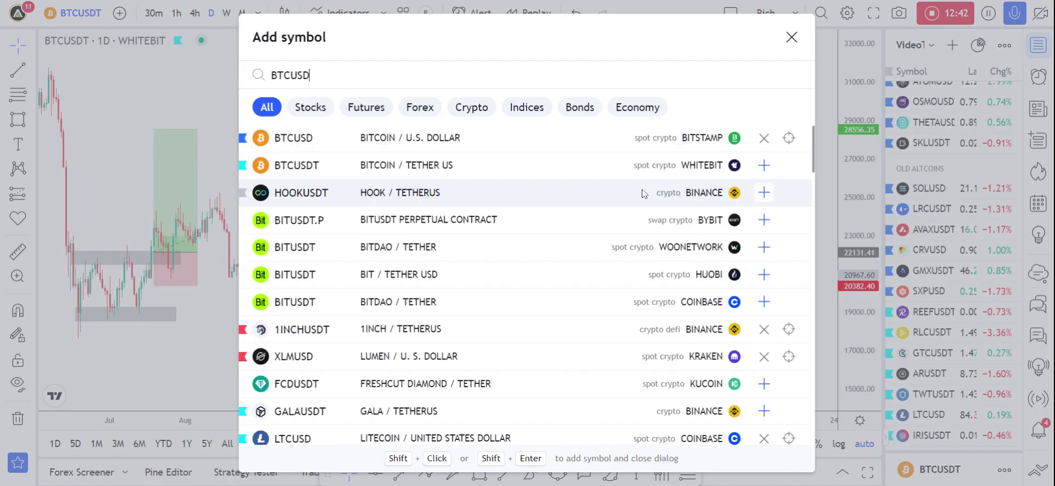
{"action": "type", "text": "T"}
{"action": "scroll", "coordinate": [524, 288], "scroll_direction": "down", "scroll_amount": 4}
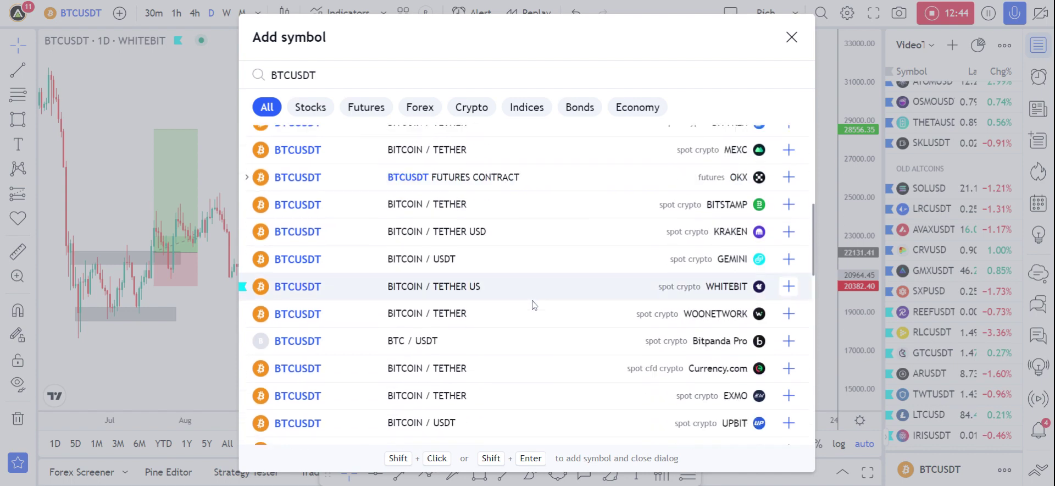
{"action": "scroll", "coordinate": [531, 304], "scroll_direction": "down", "scroll_amount": 2}
{"action": "scroll", "coordinate": [571, 286], "scroll_direction": "up", "scroll_amount": 2}
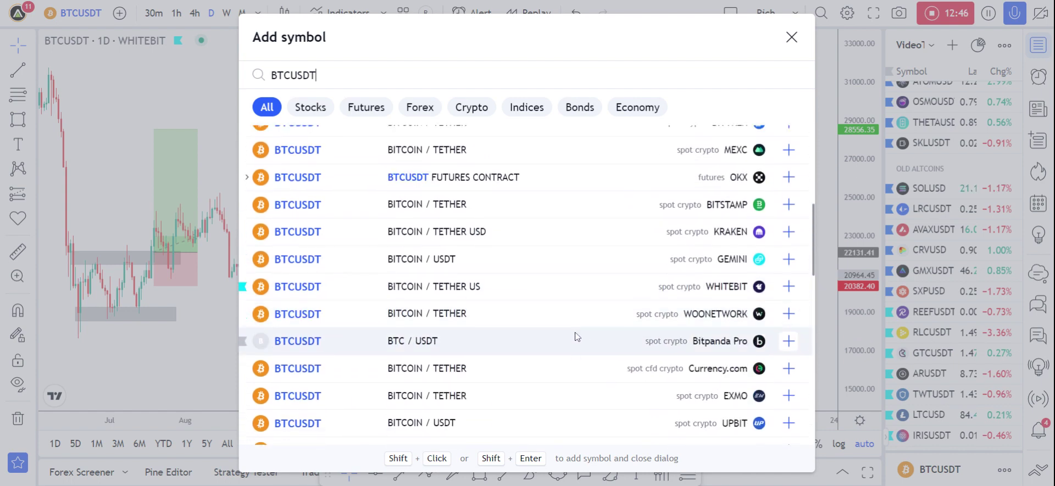
{"action": "left_click", "coordinate": [589, 289]}
{"action": "left_click", "coordinate": [945, 442]}
{"action": "left_click_drag", "start_coordinate": [946, 442], "coordinate": [945, 190]}
{"action": "scroll", "coordinate": [960, 353], "scroll_direction": "up", "scroll_amount": 3}
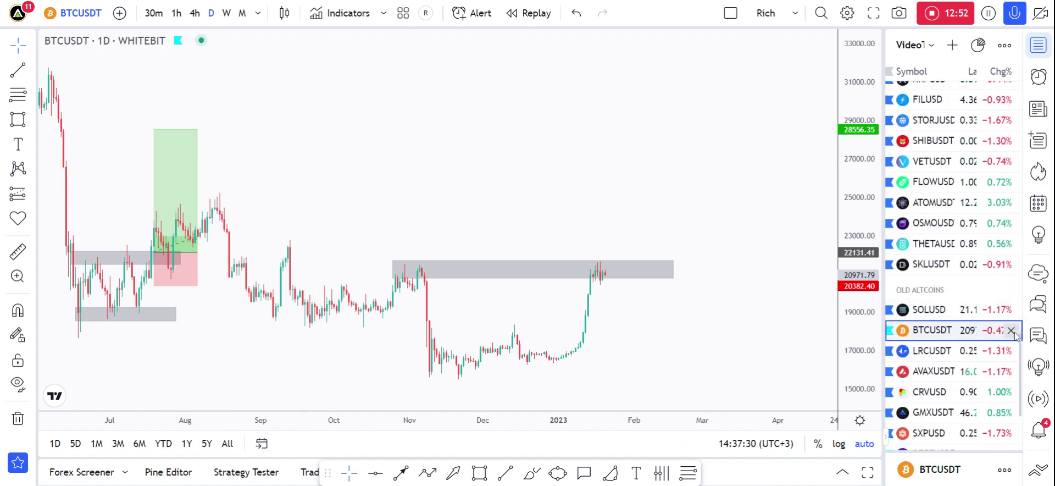
{"action": "left_click", "coordinate": [1011, 330]}
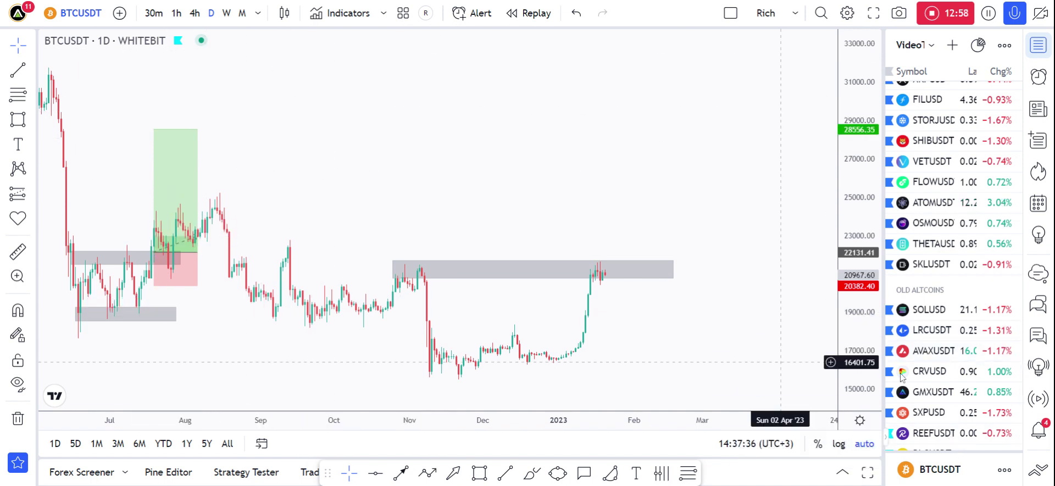
Expand the BTCUSDT details and add the note 'I am waiting for a break above 25,000'.
{"action": "left_click_drag", "start_coordinate": [950, 453], "coordinate": [948, 94]}
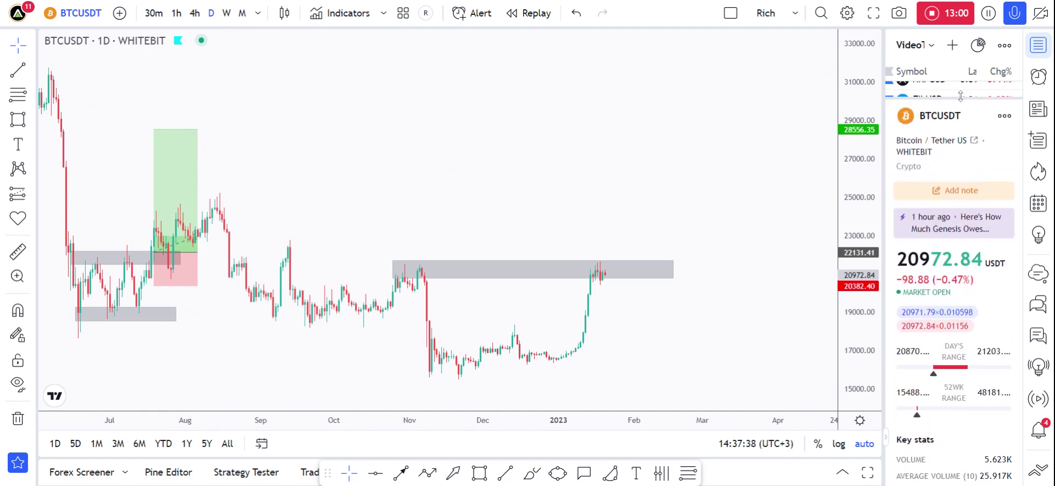
{"action": "left_click", "coordinate": [948, 185]}
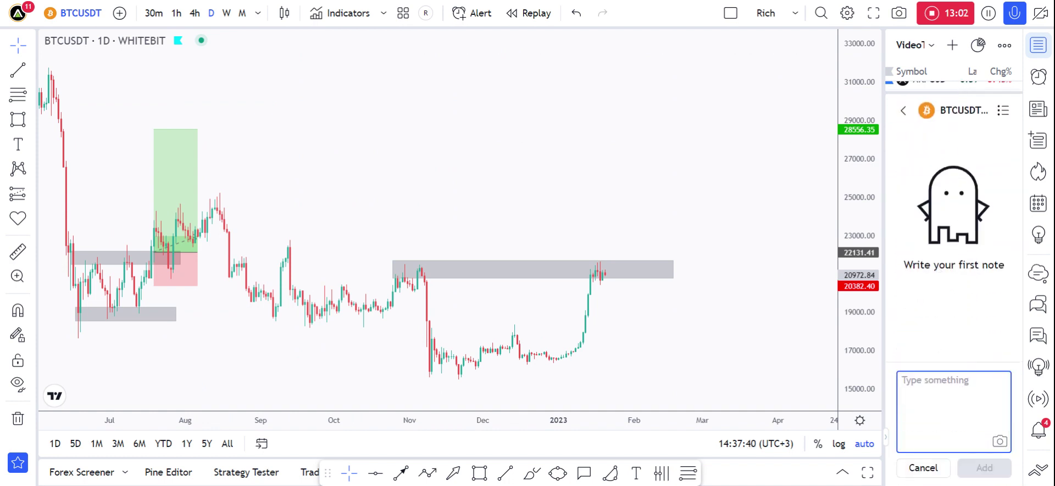
{"action": "type", "text": "I"}
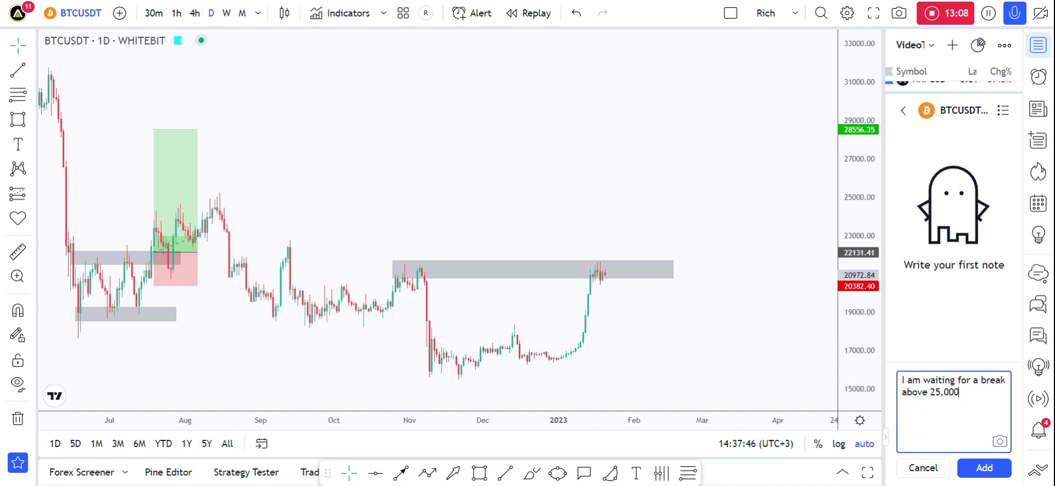
{"action": "left_click", "coordinate": [984, 468]}
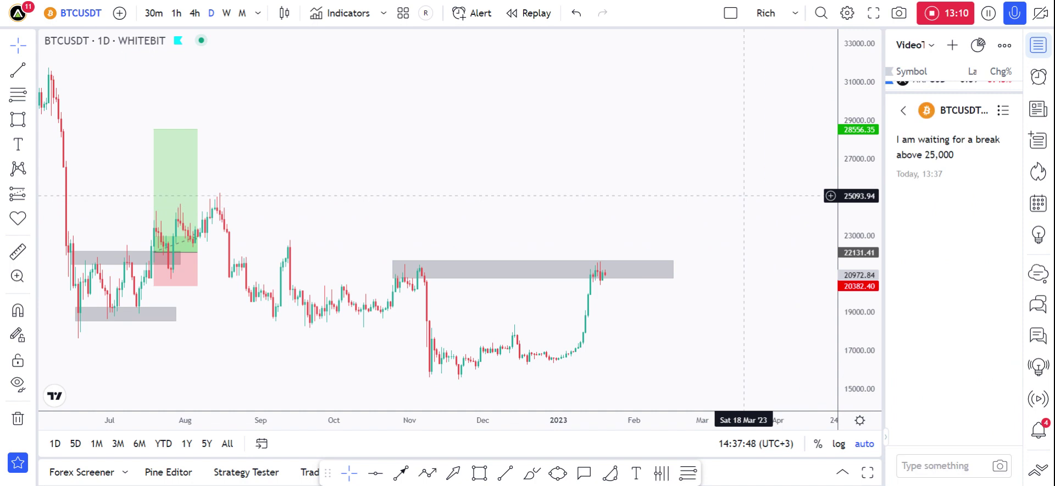
Drag the watchlist back above the BTCUSDT notes panel.
{"action": "left_click_drag", "start_coordinate": [932, 95], "coordinate": [934, 283]}
{"action": "scroll", "coordinate": [945, 220], "scroll_direction": "down", "scroll_amount": 3}
{"action": "scroll", "coordinate": [955, 255], "scroll_direction": "up", "scroll_amount": 5}
{"action": "scroll", "coordinate": [946, 209], "scroll_direction": "up", "scroll_amount": 5}
{"action": "scroll", "coordinate": [949, 203], "scroll_direction": "down", "scroll_amount": 5}
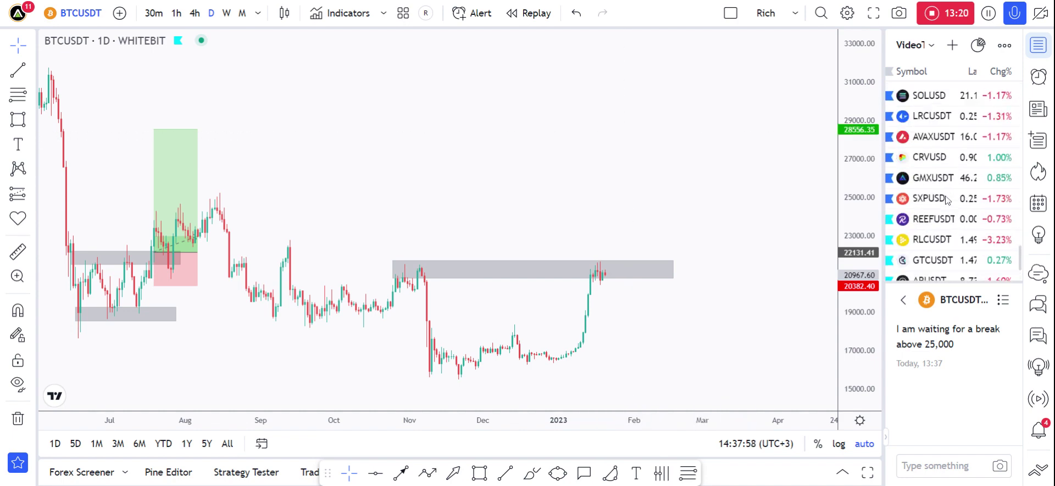
{"action": "scroll", "coordinate": [946, 264], "scroll_direction": "up", "scroll_amount": 4}
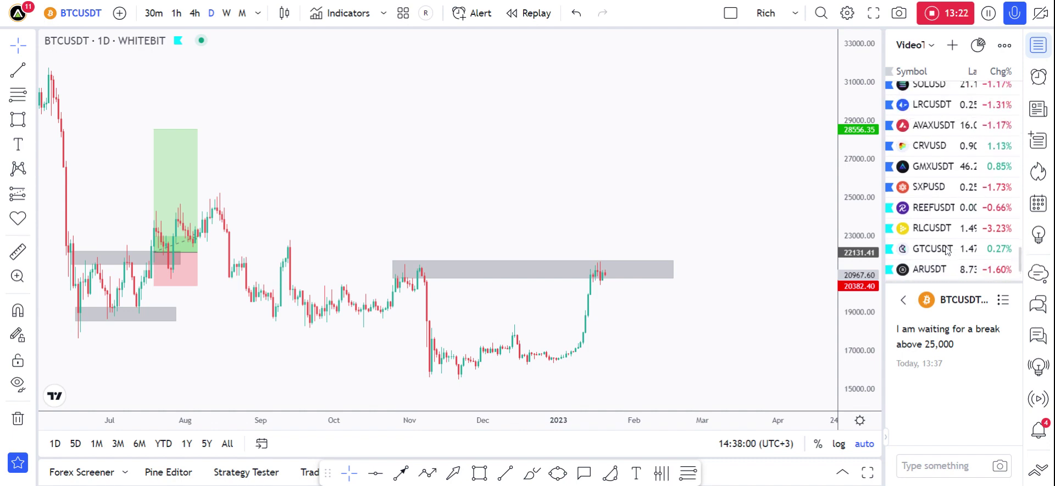
{"action": "scroll", "coordinate": [944, 220], "scroll_direction": "down", "scroll_amount": 4}
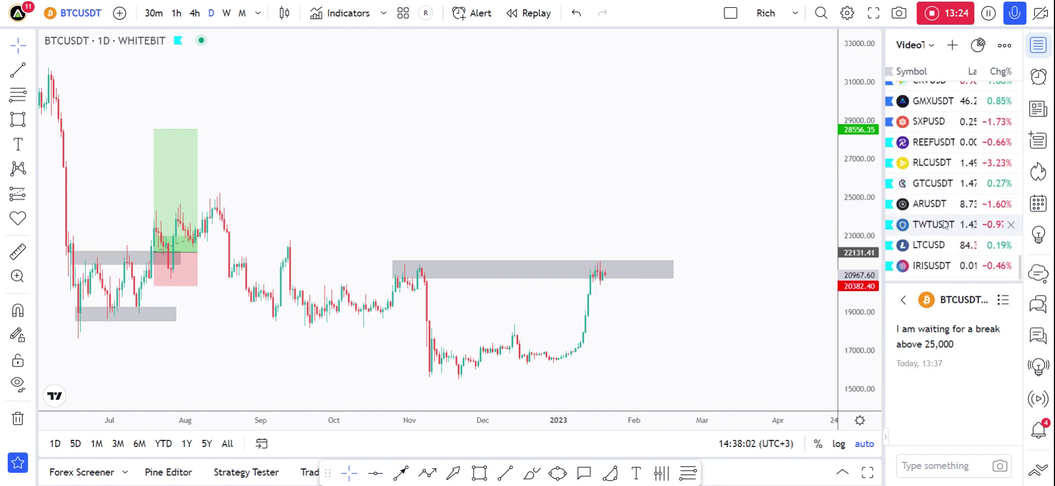
Switch the chart to LTCUSD and add the note 'waiting for a break above 100.0'.
{"action": "left_click", "coordinate": [934, 245]}
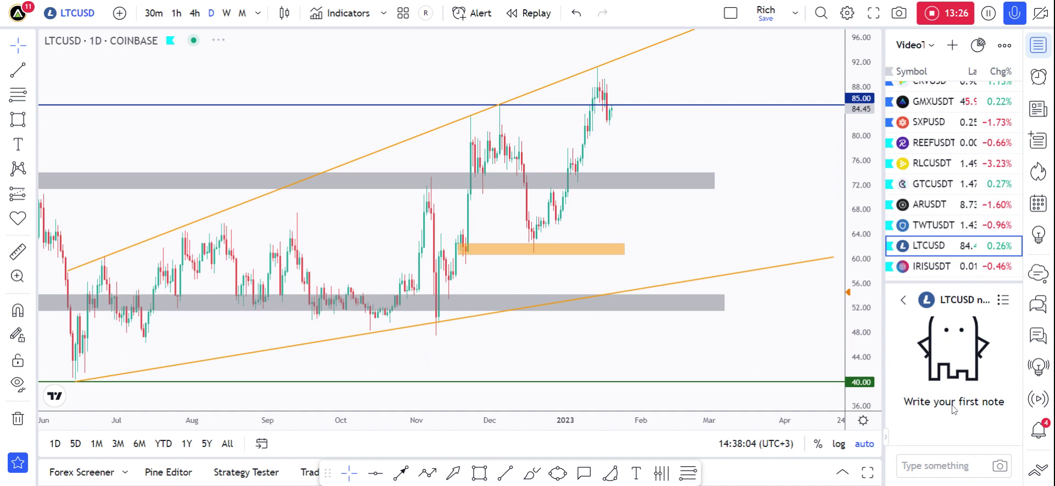
{"action": "left_click", "coordinate": [934, 466]}
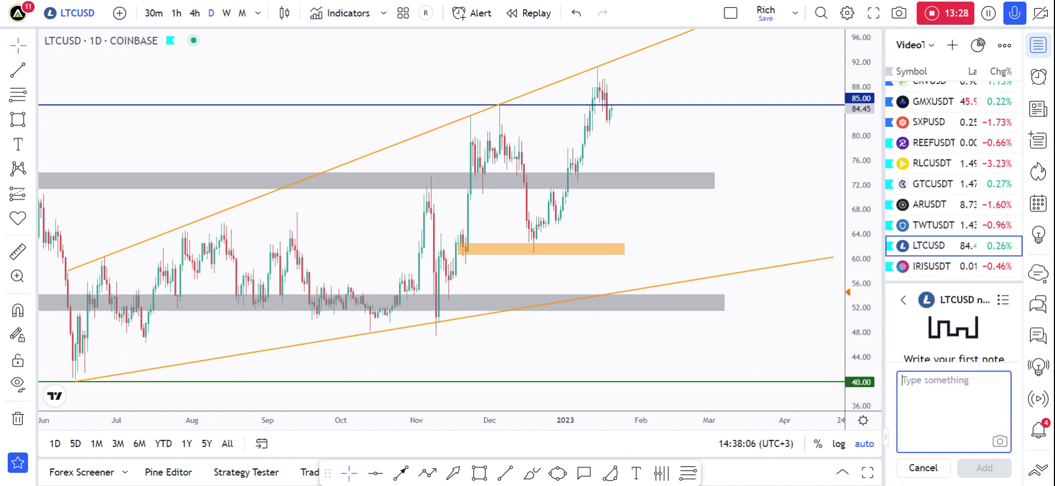
{"action": "type", "text": "W"}
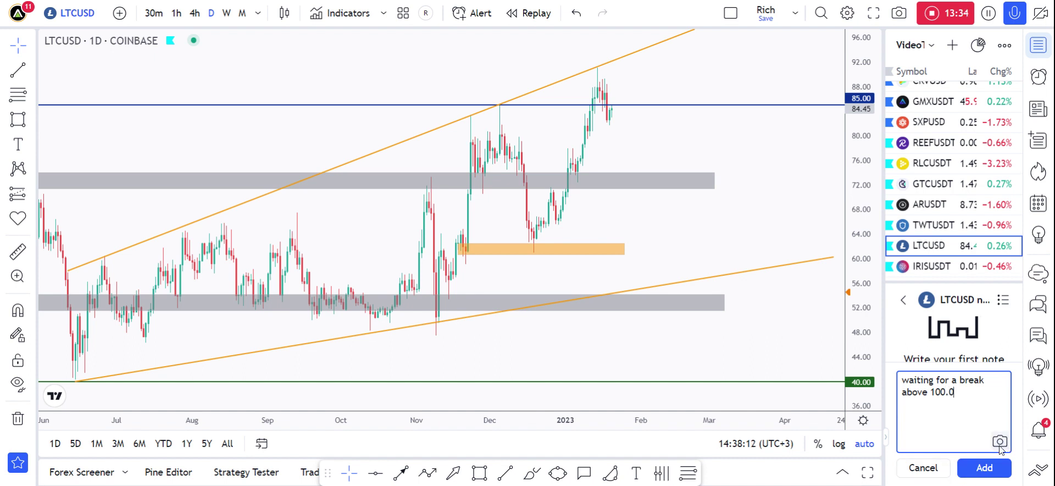
{"action": "left_click", "coordinate": [992, 467]}
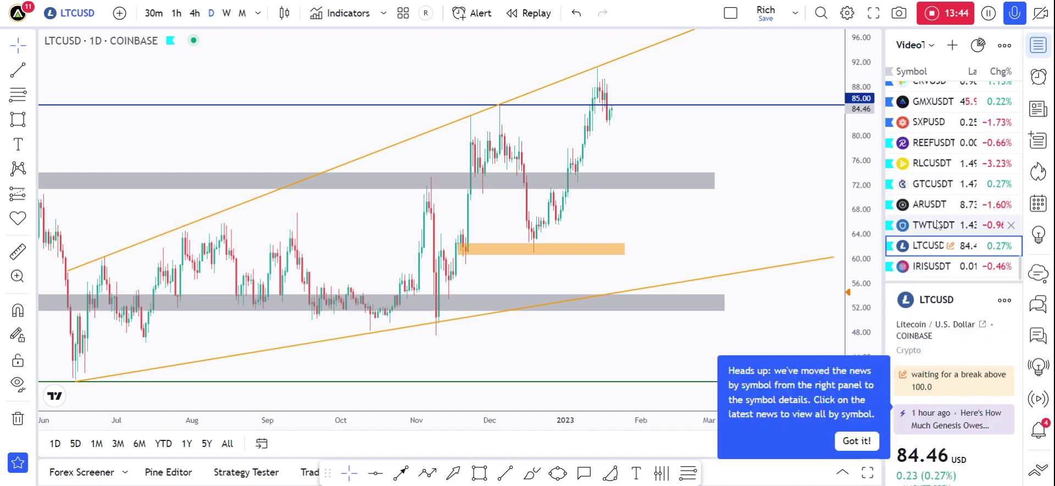
Scroll the watchlist back up and open the chart's Symbol Search.
{"action": "scroll", "coordinate": [954, 228], "scroll_direction": "up", "scroll_amount": 3}
{"action": "scroll", "coordinate": [955, 229], "scroll_direction": "up", "scroll_amount": 3}
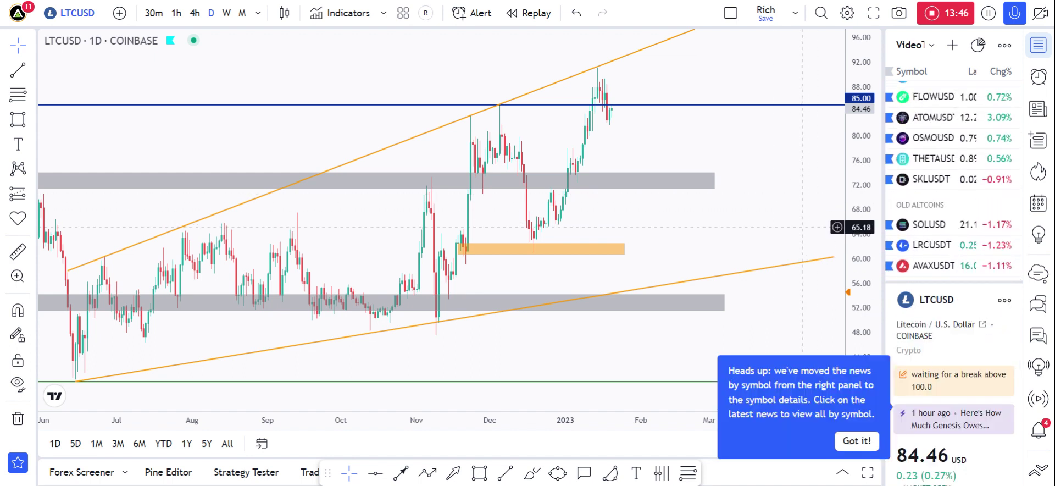
{"action": "left_click", "coordinate": [58, 19]}
Search BTCUSDT and switch the chart to the WHITEBIT BTCUSDT pair.
{"action": "type", "text": "BTCUSDT"}
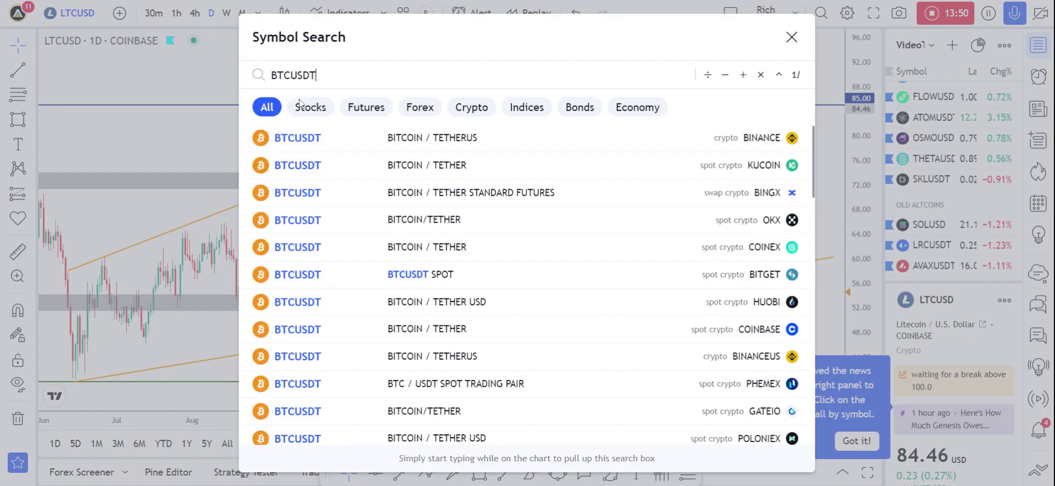
{"action": "scroll", "coordinate": [471, 268], "scroll_direction": "down", "scroll_amount": 6}
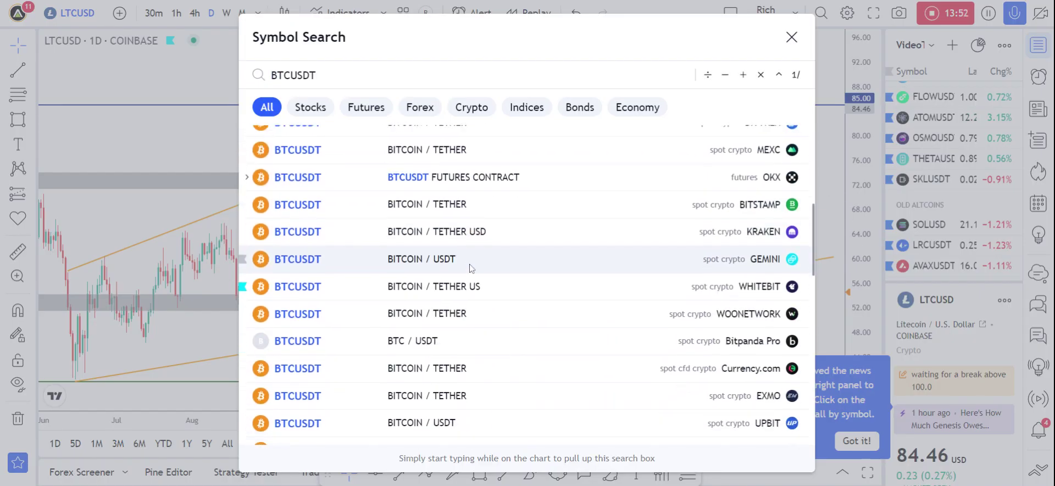
{"action": "left_click", "coordinate": [546, 287]}
{"action": "scroll", "coordinate": [936, 198], "scroll_direction": "down", "scroll_amount": 5}
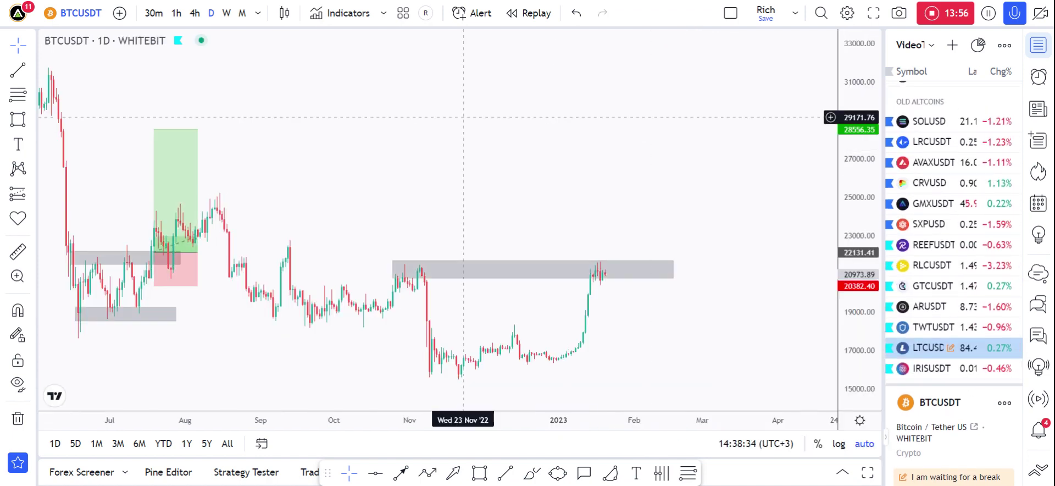
Add BTCUSDT to the VideoTV watchlist from the chart's right-click menu.
{"action": "right_click", "coordinate": [427, 123]}
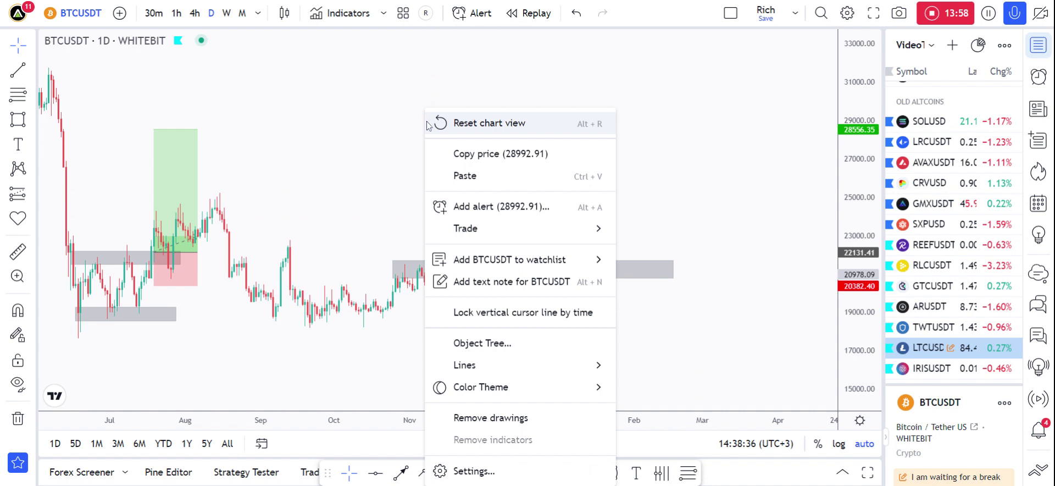
{"action": "mouse_move", "coordinate": [478, 266]}
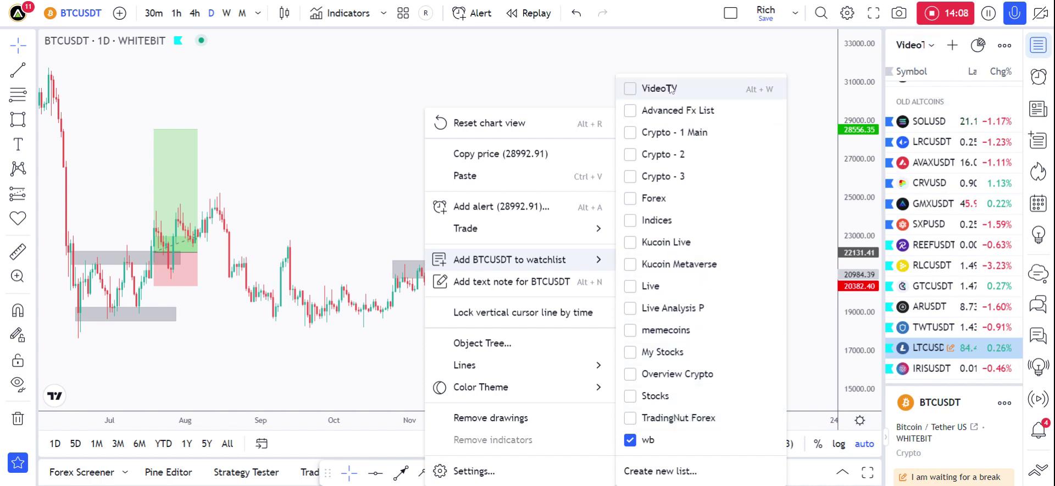
{"action": "left_click", "coordinate": [631, 88]}
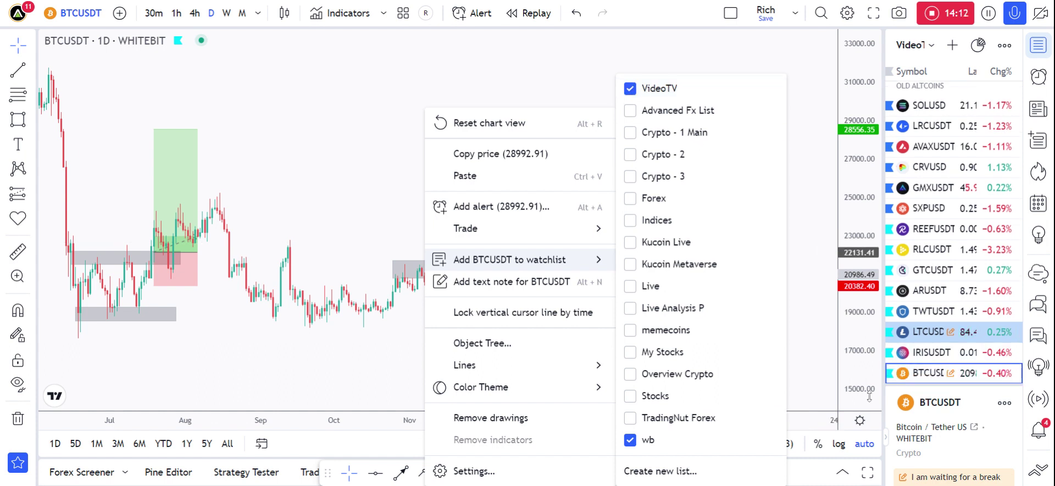
{"action": "left_click", "coordinate": [631, 89]}
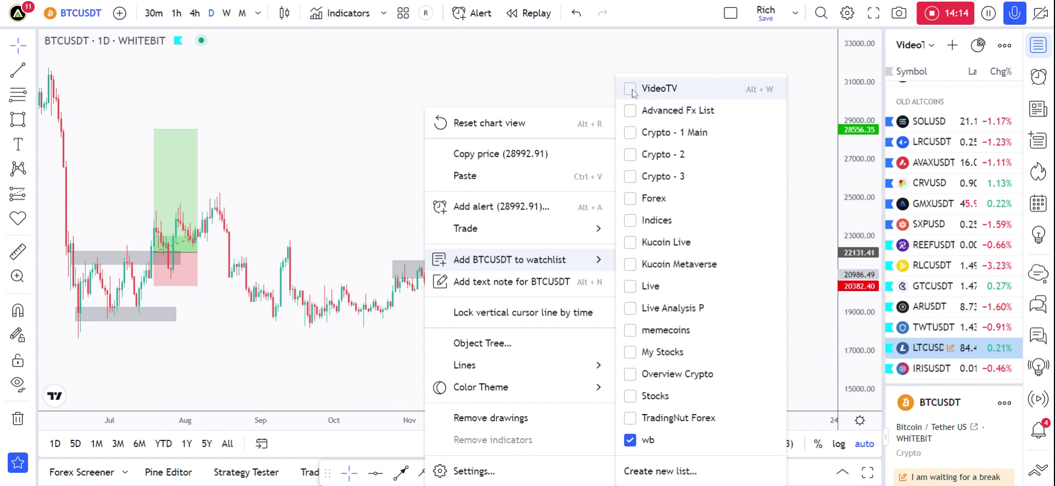
{"action": "left_click", "coordinate": [630, 89]}
{"action": "left_click", "coordinate": [631, 134]}
{"action": "left_click", "coordinate": [632, 135]}
{"action": "left_click", "coordinate": [631, 89]}
{"action": "left_click", "coordinate": [631, 88]}
{"action": "key", "text": "Escape"}
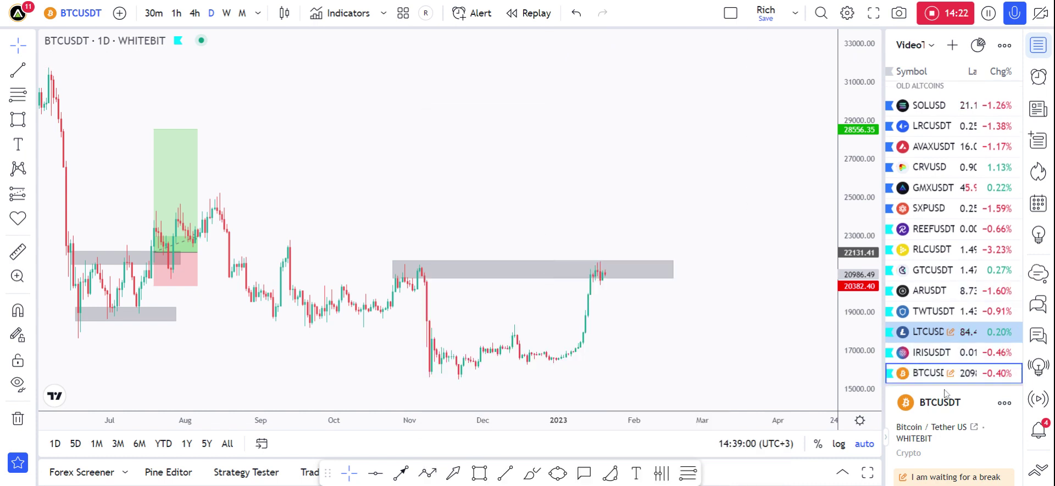
{"action": "scroll", "coordinate": [941, 371], "scroll_direction": "down", "scroll_amount": 4}
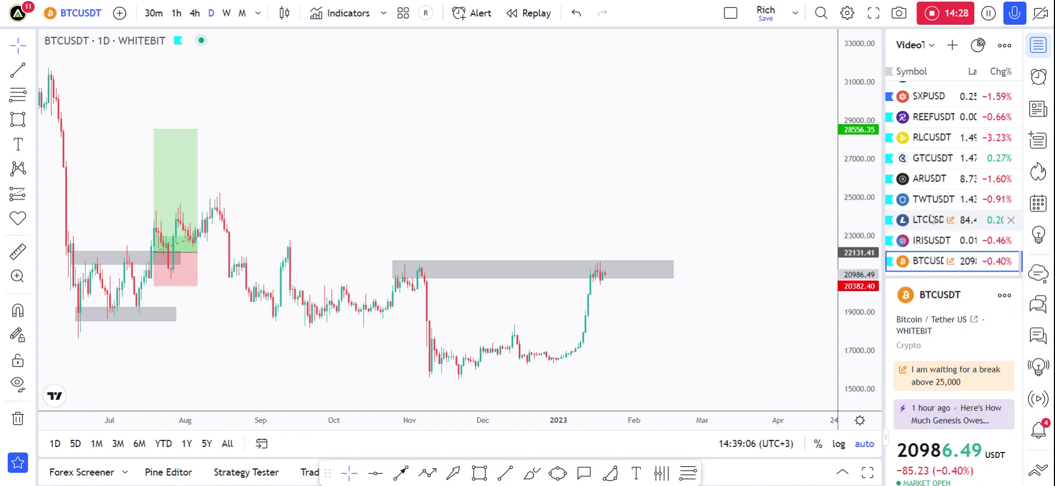
Show the LTCUSD chart, then turn watchlist sharing on and back off.
{"action": "left_click", "coordinate": [931, 219]}
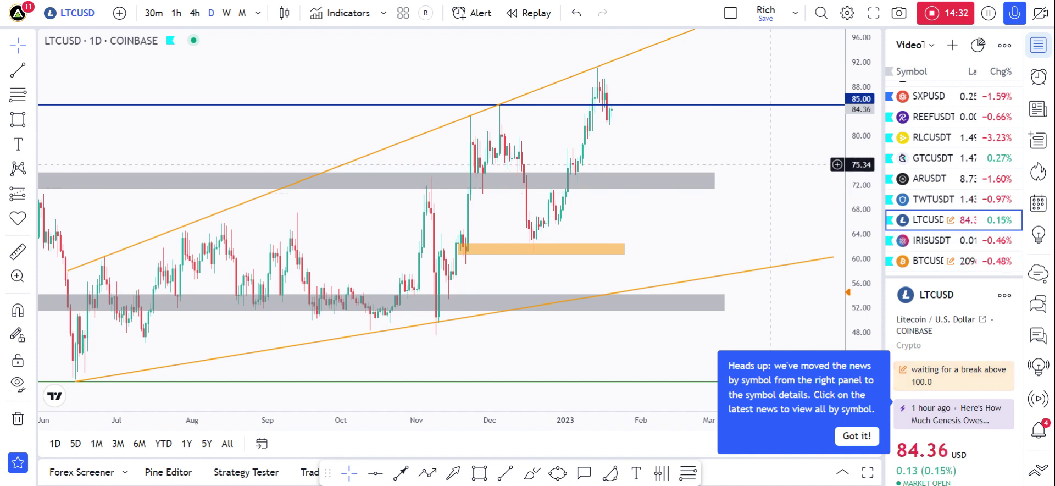
{"action": "left_click", "coordinate": [954, 287]}
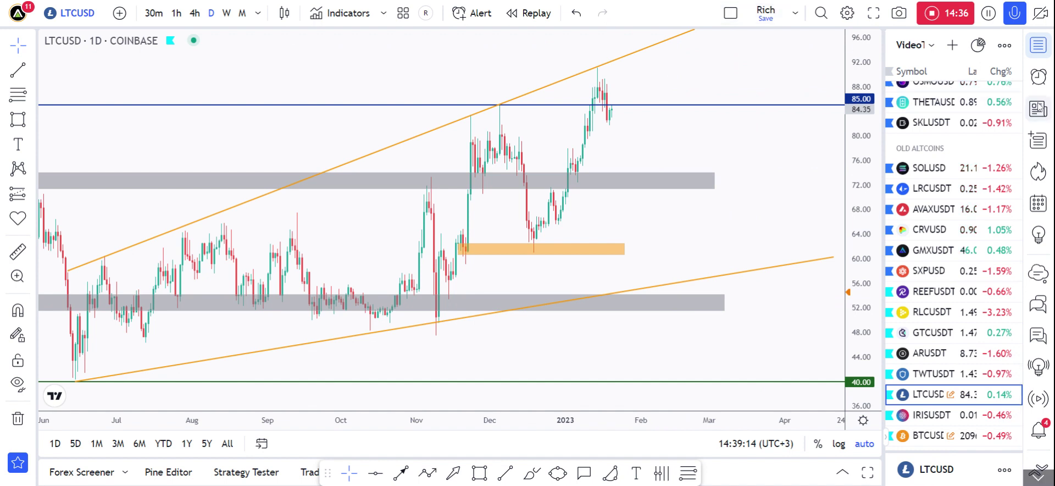
{"action": "left_click", "coordinate": [1009, 47]}
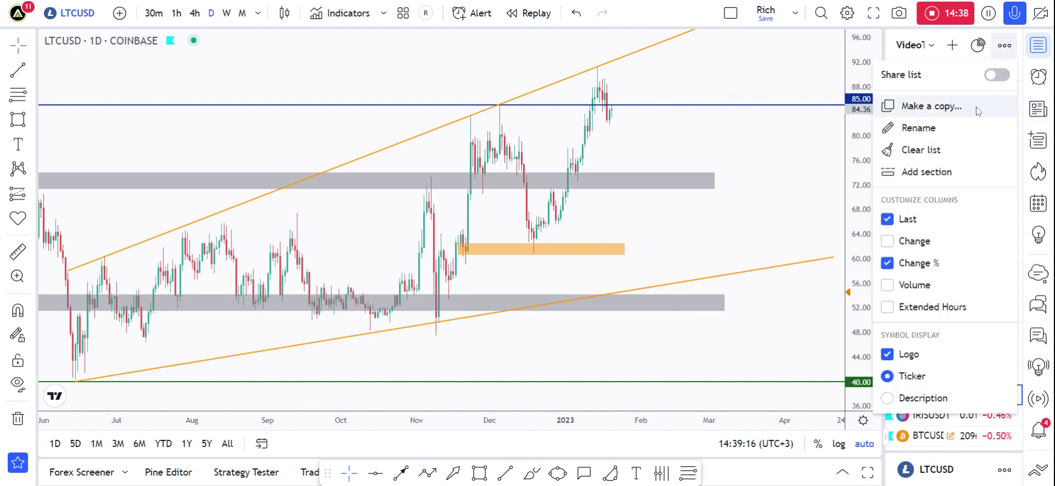
{"action": "left_click", "coordinate": [898, 91]}
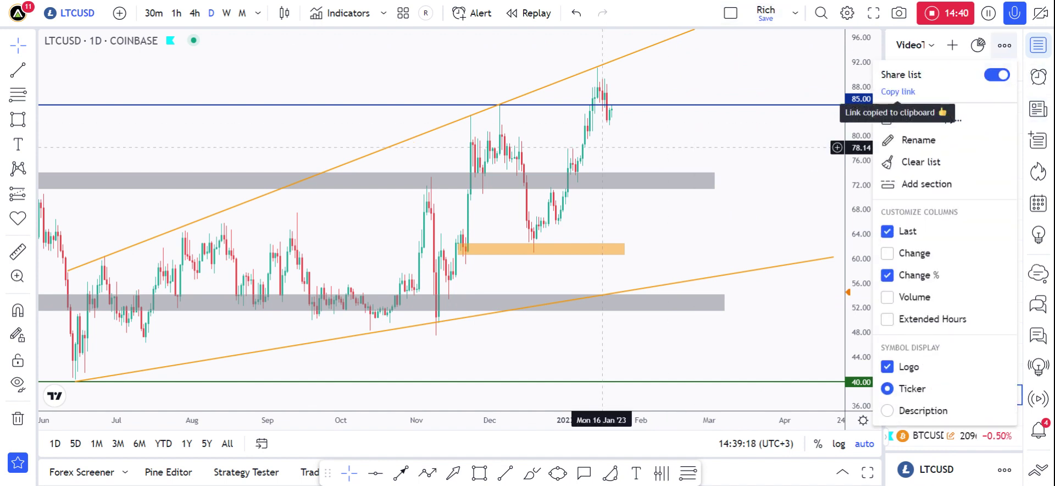
{"action": "left_click", "coordinate": [658, 148]}
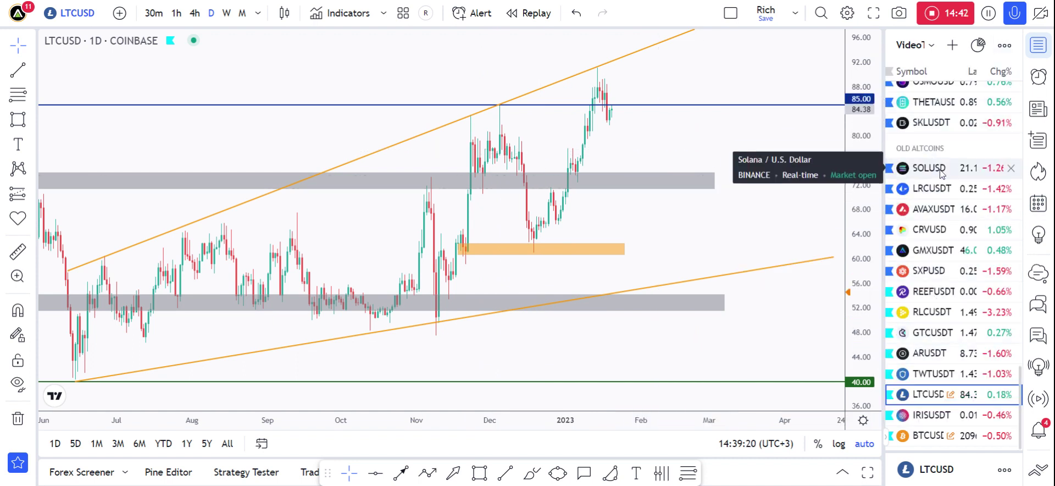
{"action": "left_click", "coordinate": [1005, 45]}
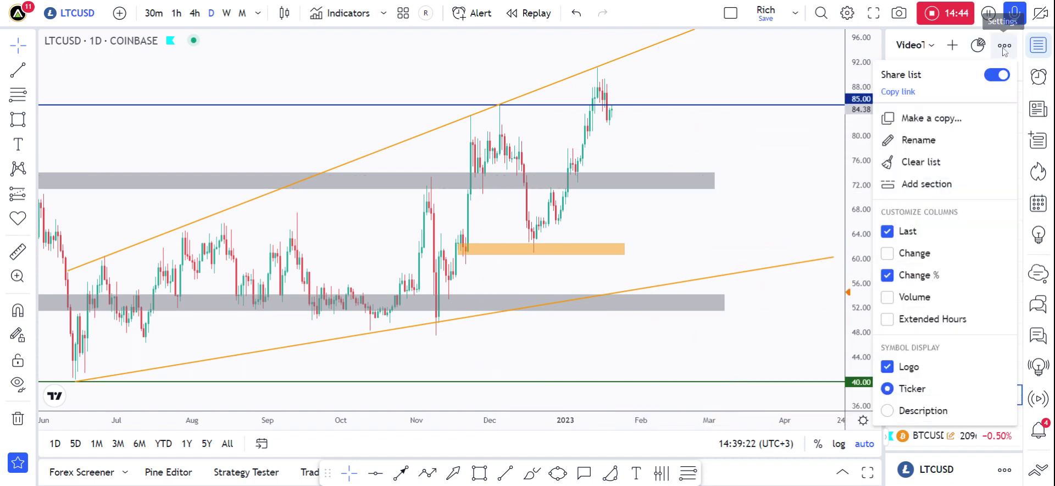
{"action": "left_click", "coordinate": [996, 77]}
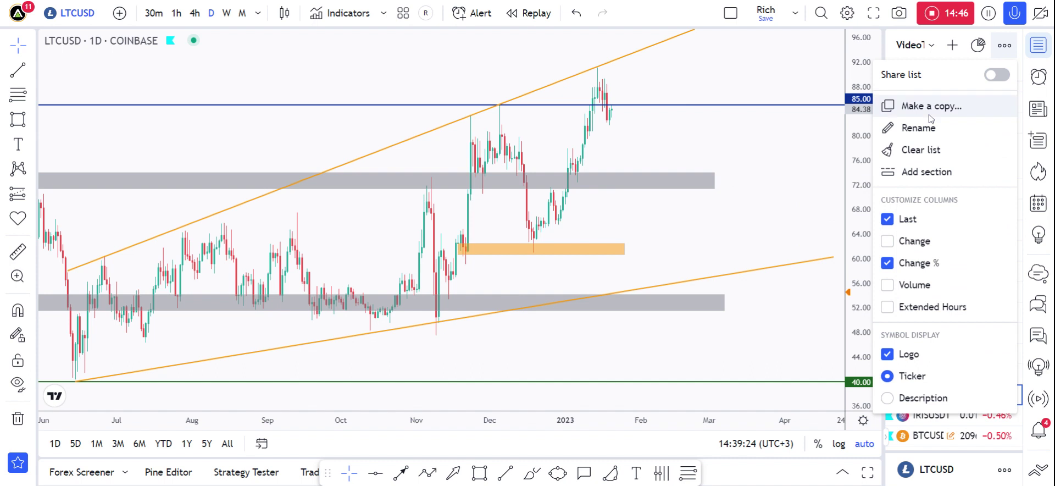
Rename the watchlist to 'VideoTV example'.
{"action": "left_click", "coordinate": [919, 127]}
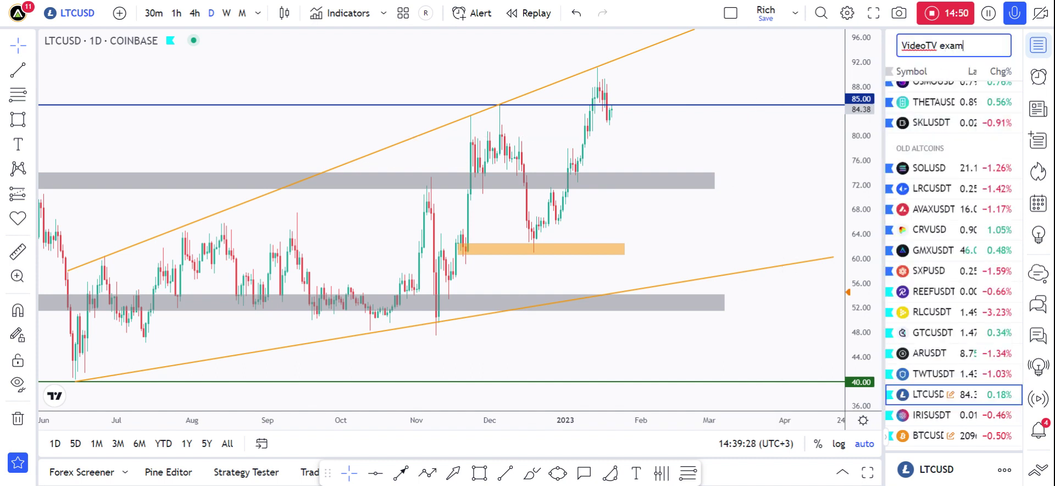
{"action": "type", "text": "exampl"}
{"action": "key", "text": "Return"}
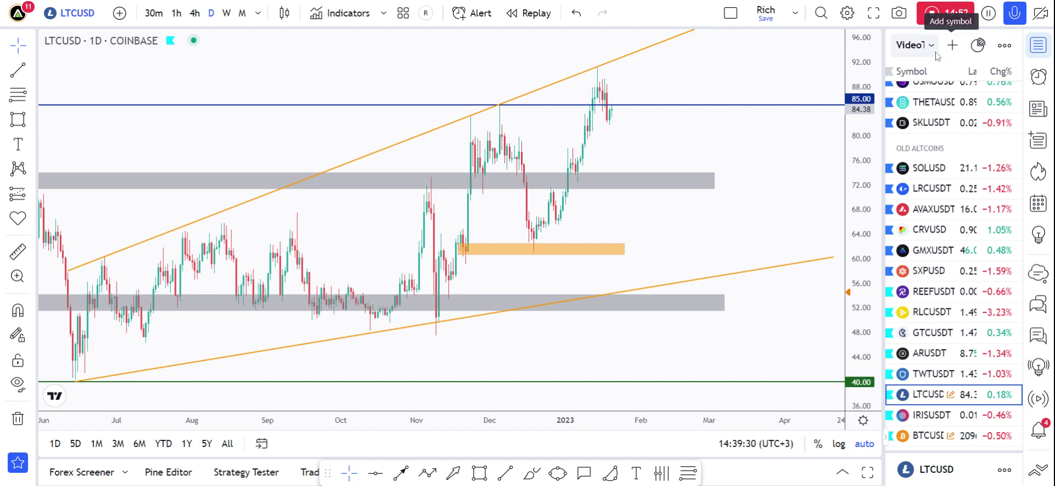
{"action": "left_click", "coordinate": [1004, 45]}
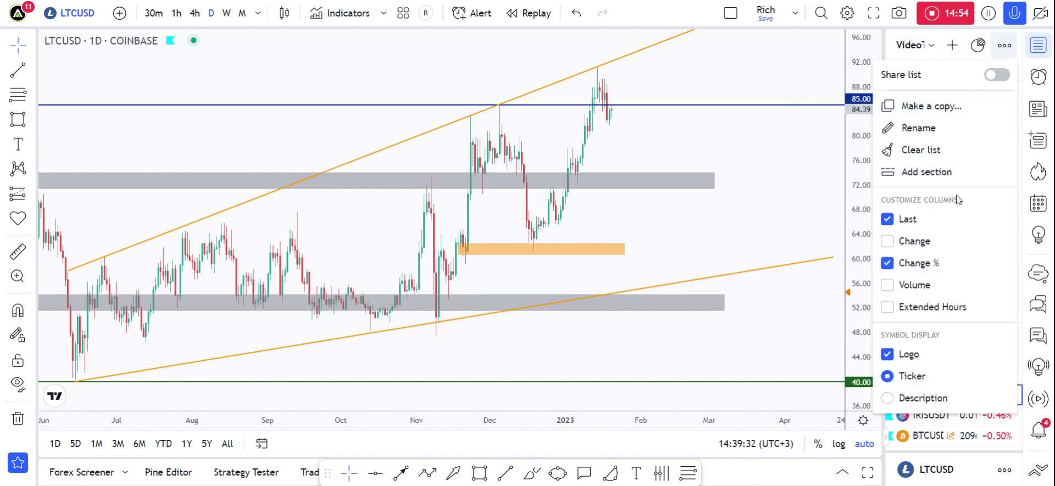
{"action": "left_click", "coordinate": [766, 247]}
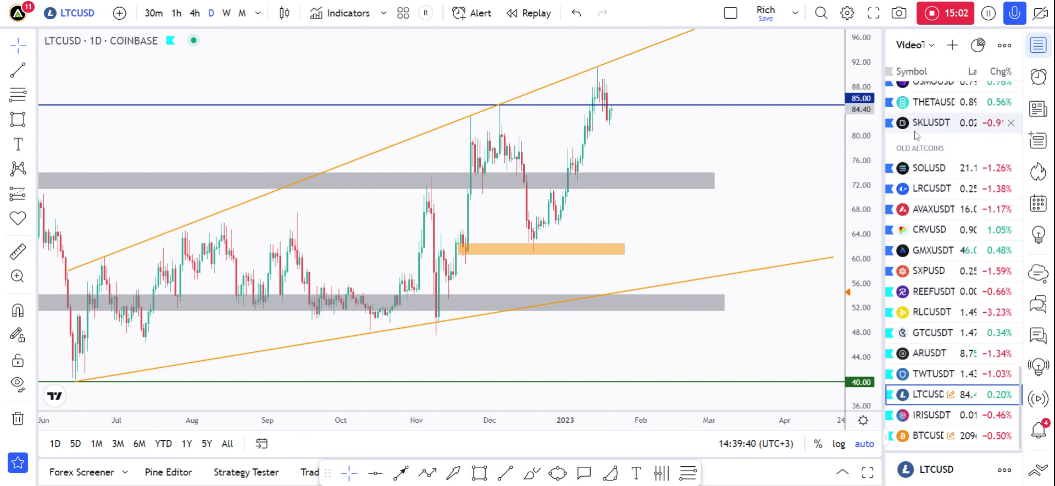
Widen the watchlist and add Volume and Change columns.
{"action": "left_click_drag", "start_coordinate": [883, 129], "coordinate": [601, 133]}
{"action": "left_click", "coordinate": [1004, 46]}
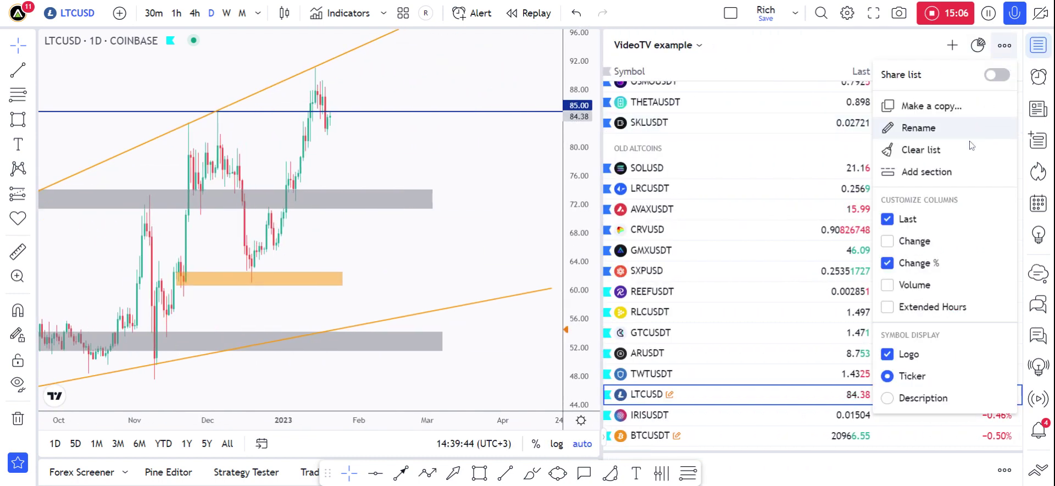
{"action": "left_click", "coordinate": [517, 201]}
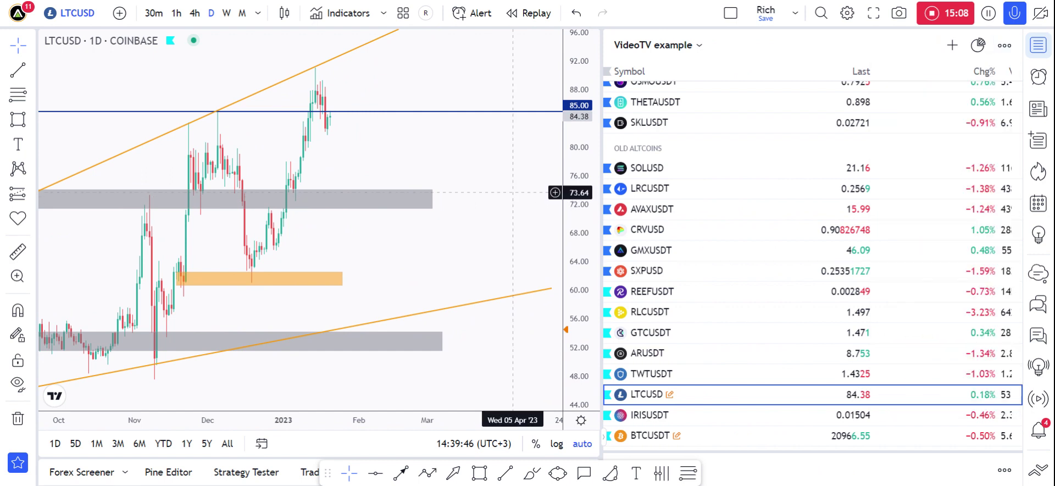
{"action": "left_click", "coordinate": [1005, 46]}
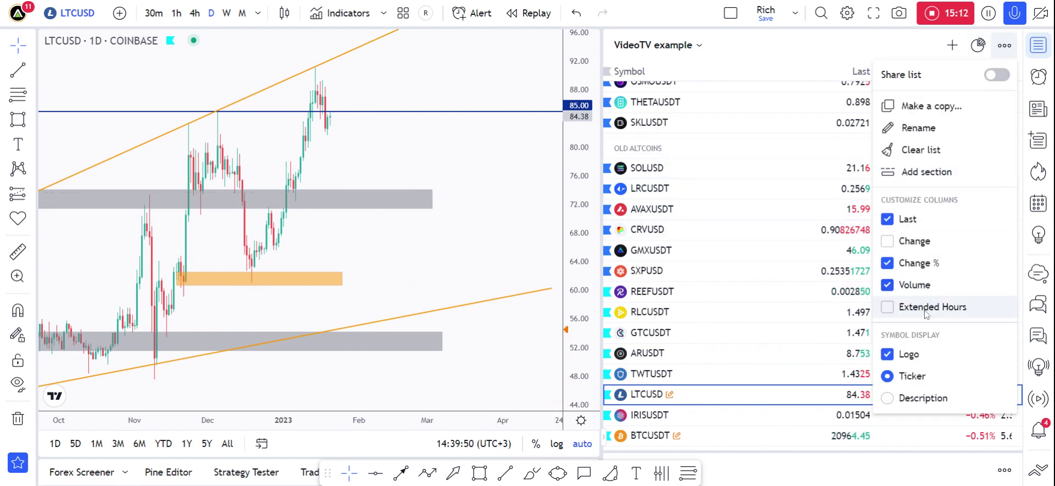
{"action": "left_click", "coordinate": [906, 245]}
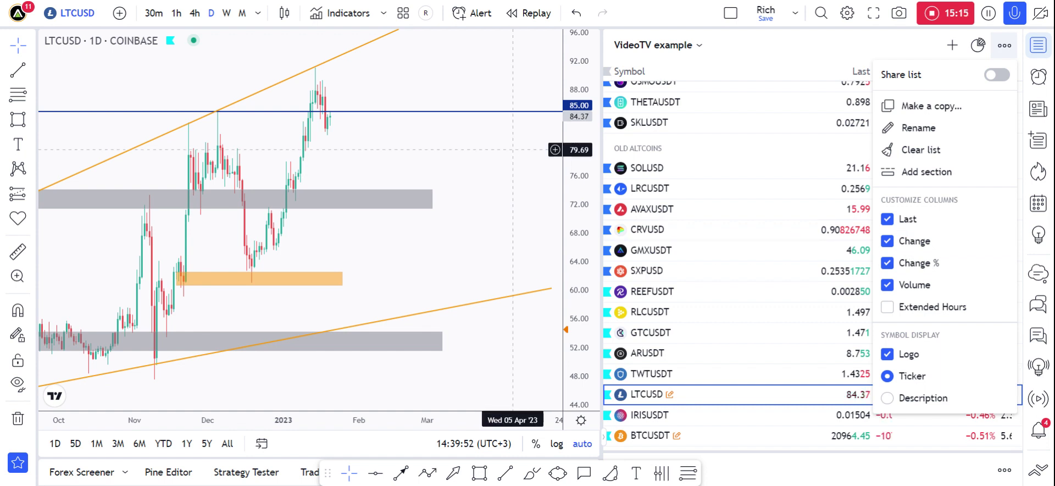
{"action": "key", "text": "Escape"}
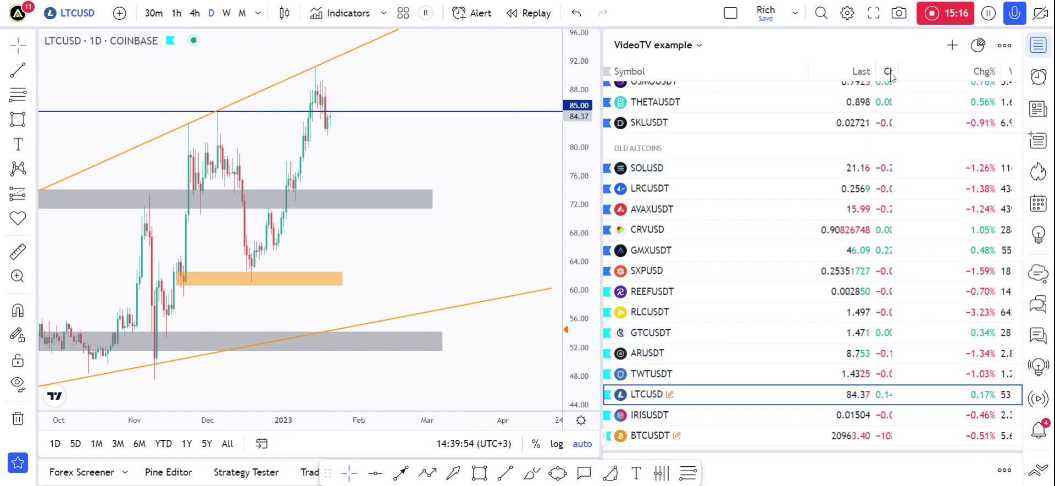
Resize the Last and Chg% columns, remove Volume and Change, and narrow the watchlist.
{"action": "left_click_drag", "start_coordinate": [873, 66], "coordinate": [919, 66]}
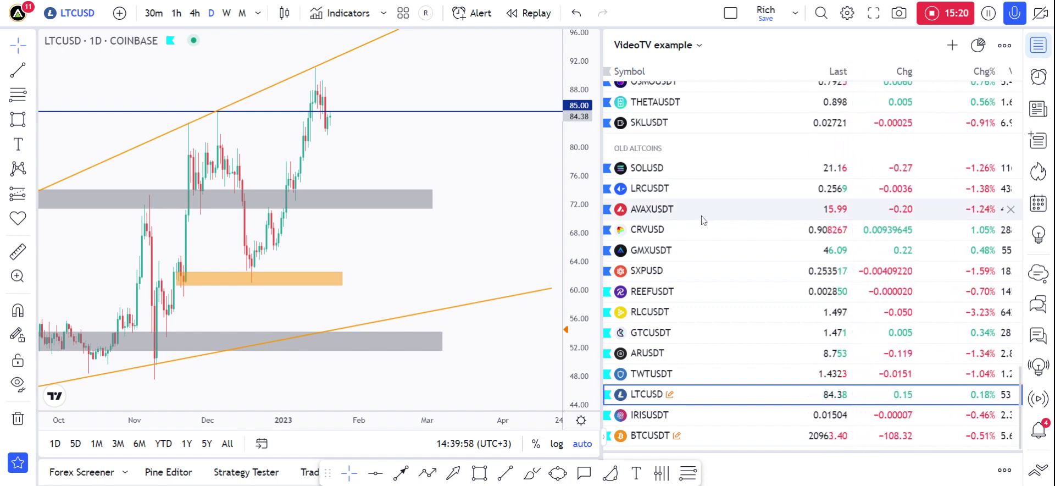
{"action": "left_click_drag", "start_coordinate": [1001, 74], "coordinate": [967, 72]}
{"action": "left_click", "coordinate": [1004, 46]}
{"action": "left_click", "coordinate": [909, 284]}
{"action": "left_click", "coordinate": [914, 241]}
{"action": "key", "text": "Escape"}
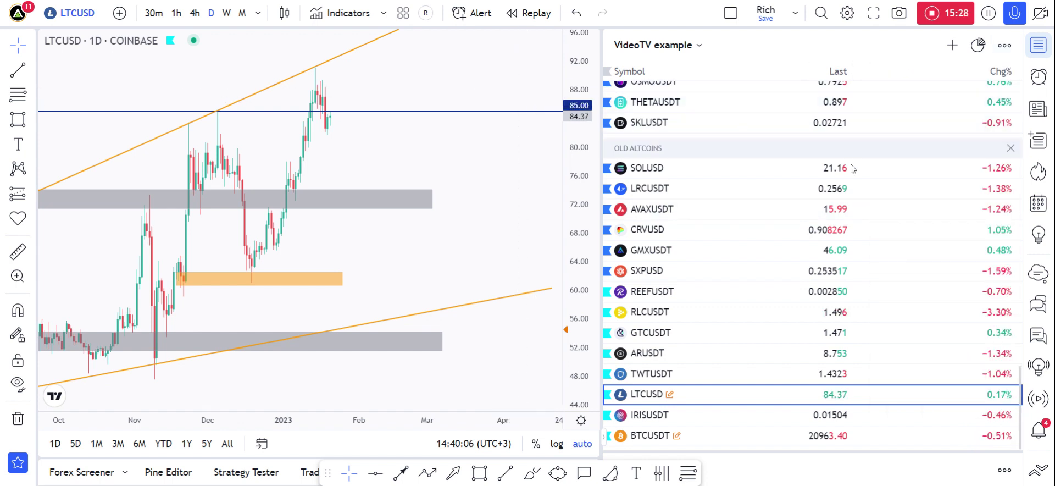
{"action": "left_click_drag", "start_coordinate": [603, 55], "coordinate": [970, 80]}
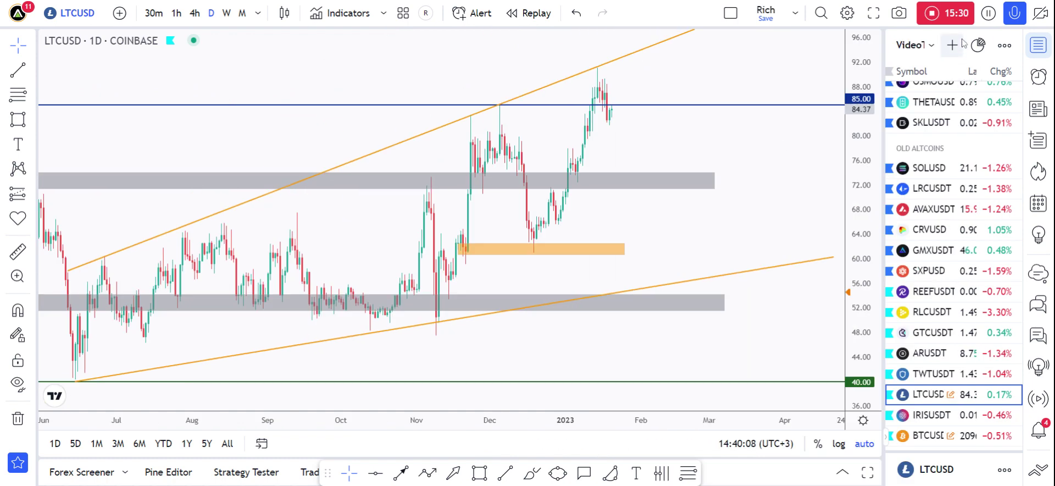
{"action": "left_click", "coordinate": [1004, 46]}
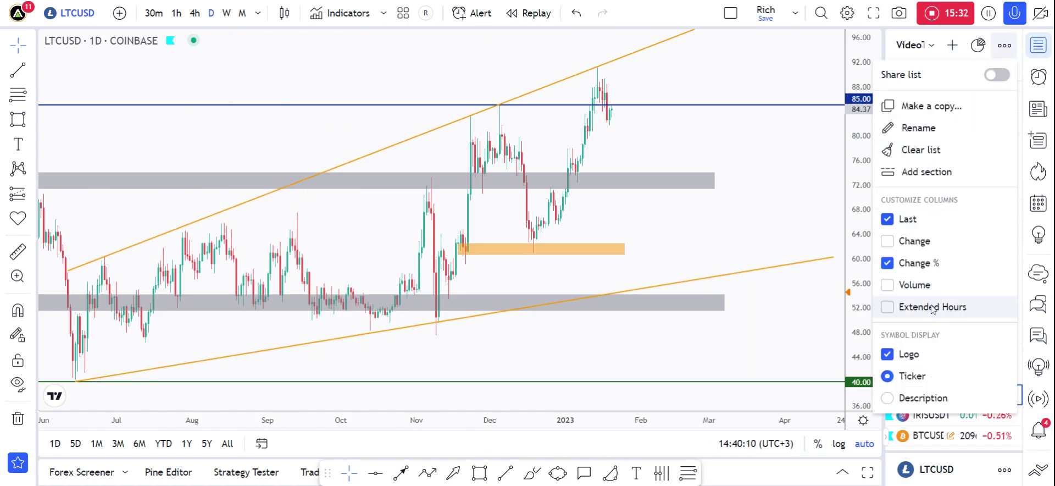
{"action": "left_click", "coordinate": [768, 352]}
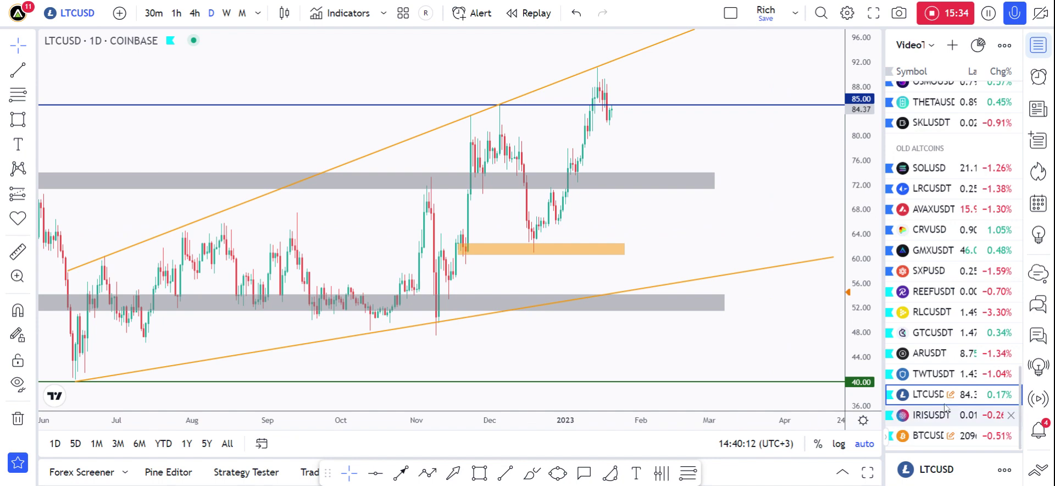
{"action": "left_click", "coordinate": [1004, 45]}
{"action": "left_click", "coordinate": [915, 355]}
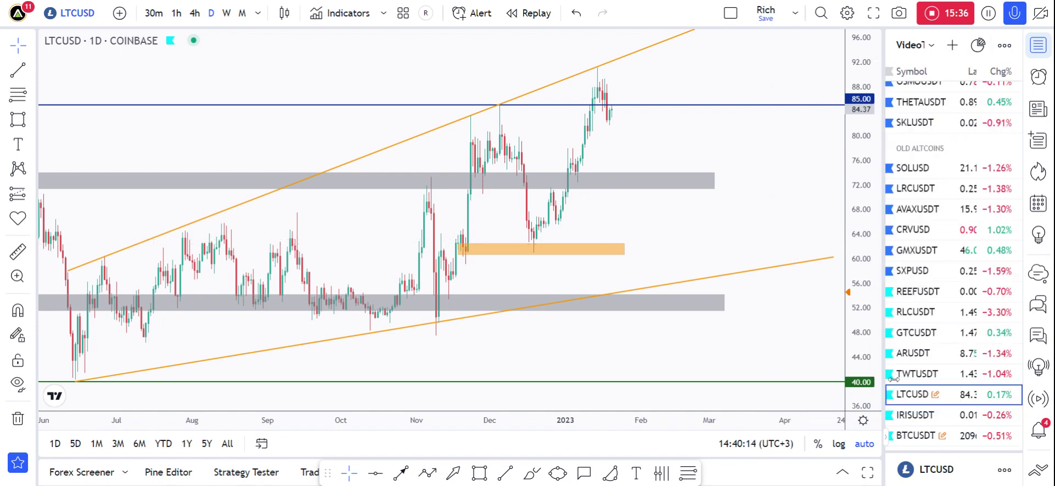
{"action": "left_click", "coordinate": [1004, 45]}
{"action": "left_click", "coordinate": [901, 355]}
{"action": "left_click", "coordinate": [838, 266]}
{"action": "left_click", "coordinate": [1005, 45]}
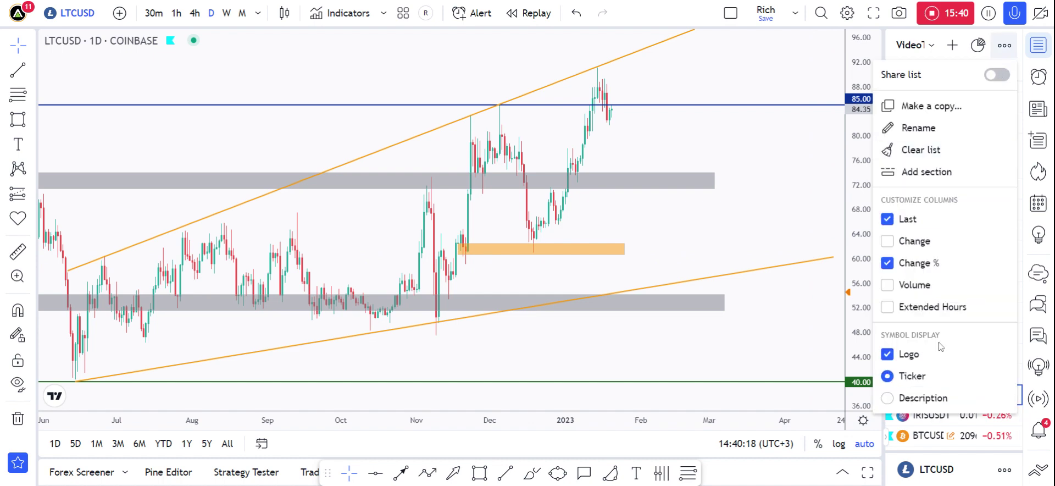
{"action": "left_click", "coordinate": [930, 385]}
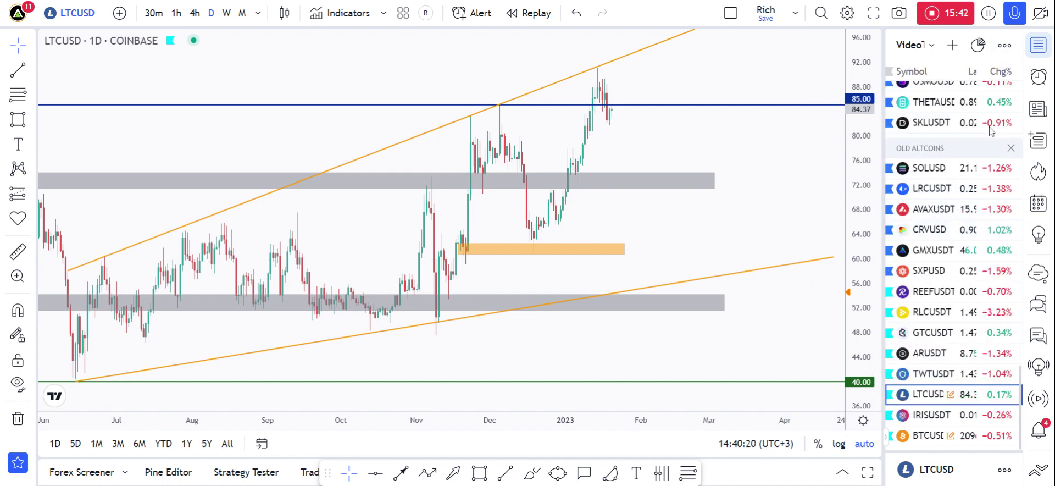
{"action": "left_click", "coordinate": [1004, 48]}
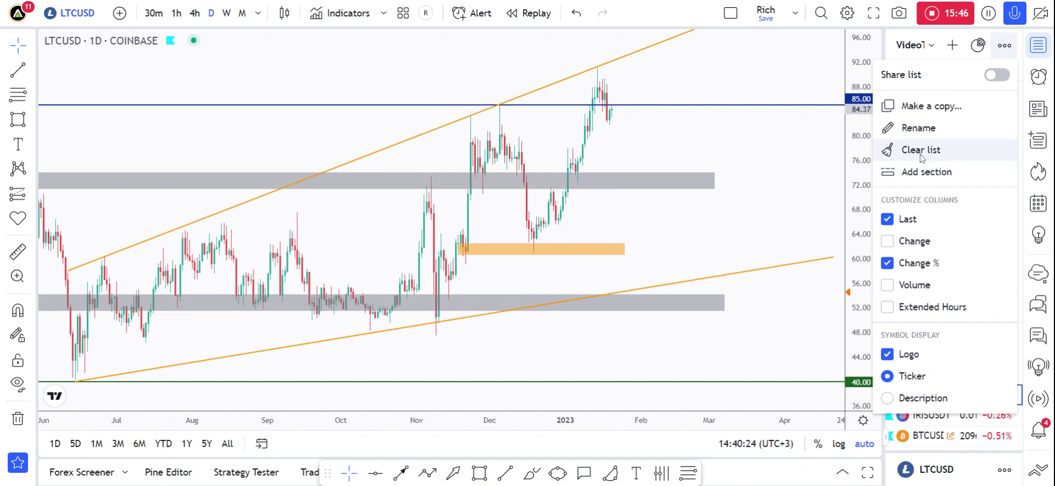
{"action": "key", "text": "Escape"}
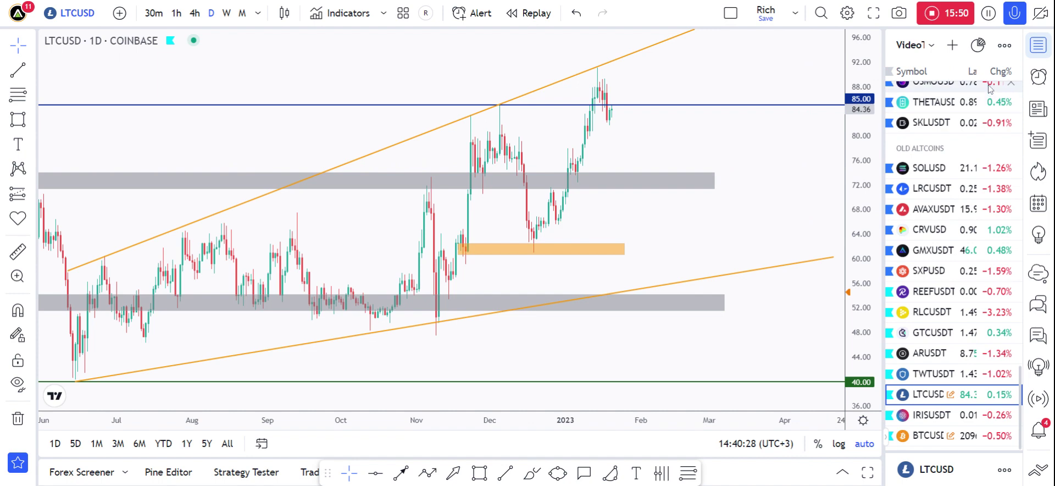
{"action": "left_click", "coordinate": [1005, 45]}
{"action": "left_click", "coordinate": [920, 45]}
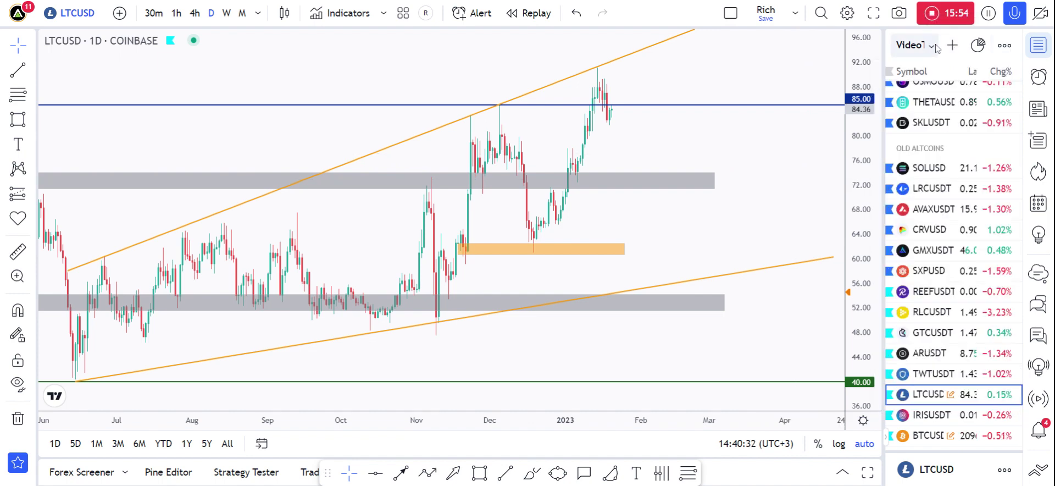
Browse the saved watchlists and the watchlist display options.
{"action": "left_click", "coordinate": [928, 45]}
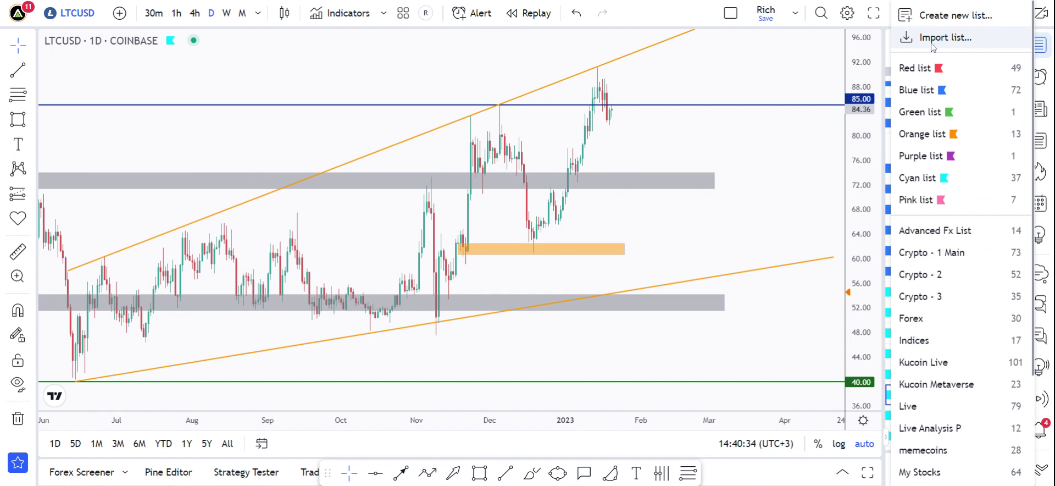
{"action": "left_click", "coordinate": [933, 47]}
{"action": "left_click", "coordinate": [941, 49]}
{"action": "left_click", "coordinate": [1004, 46]}
{"action": "left_click", "coordinate": [1005, 45]}
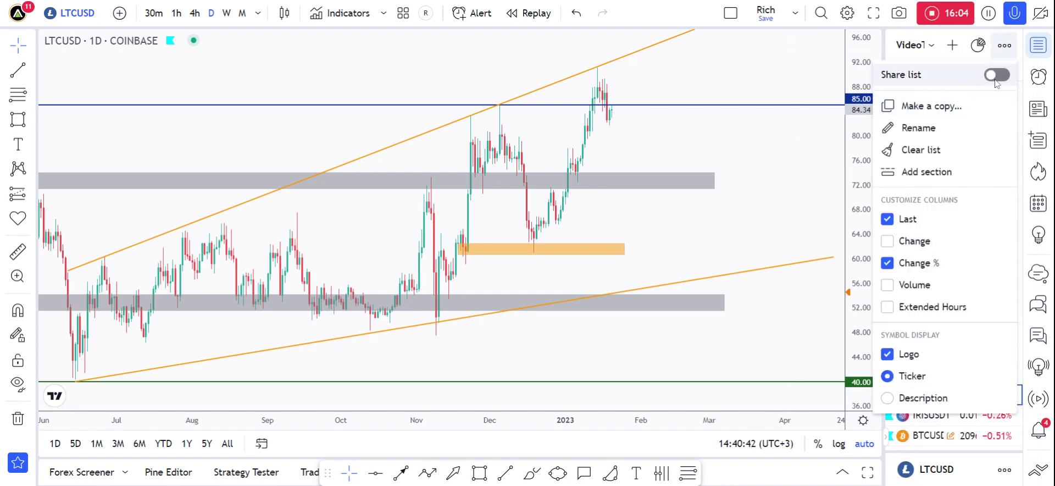
{"action": "left_click", "coordinate": [901, 46]}
{"action": "left_click", "coordinate": [930, 46]}
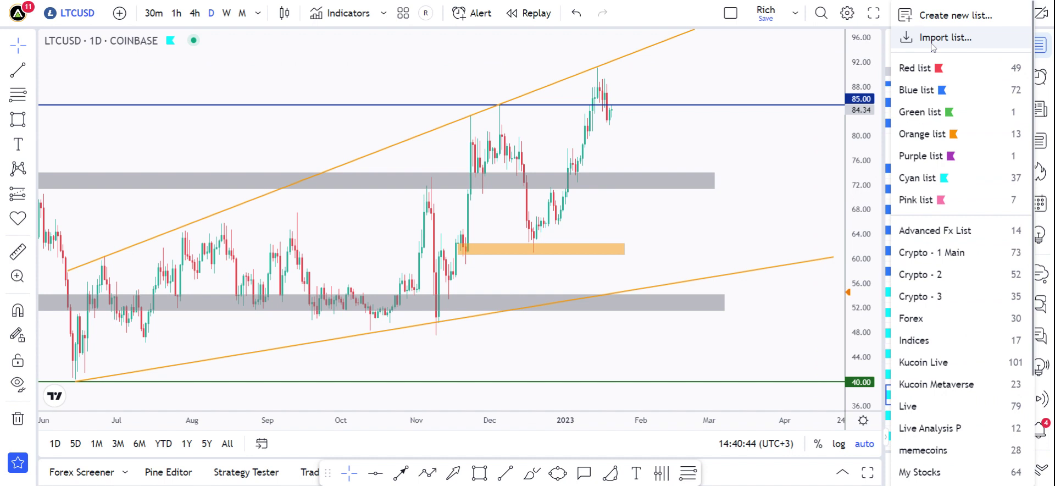
Create a new watchlist named TV2 and add LTCUSD to it from the chart menu.
{"action": "left_click", "coordinate": [960, 22]}
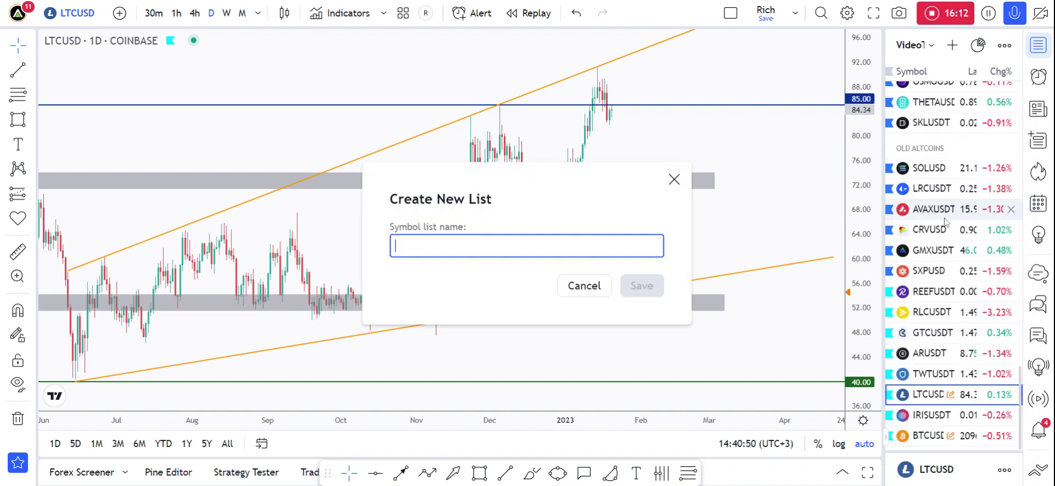
{"action": "type", "text": "at"}
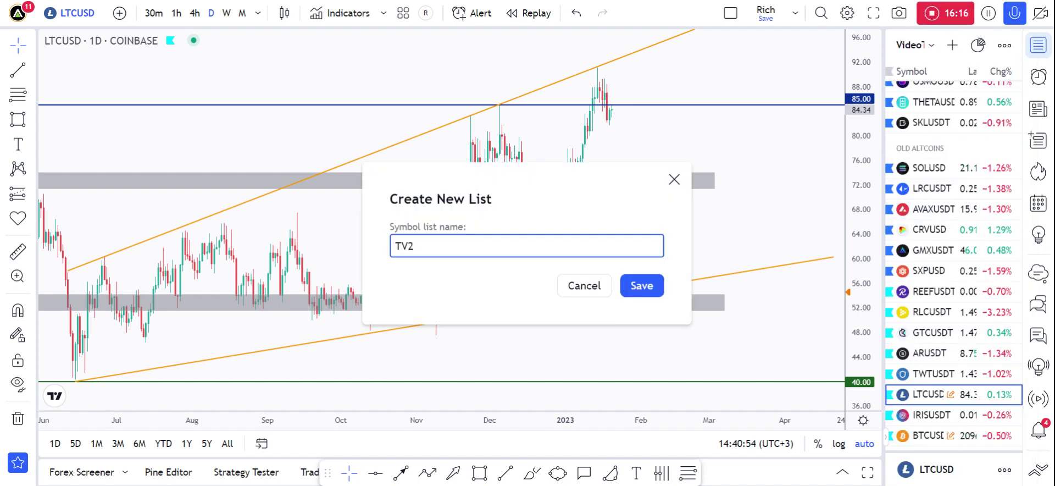
{"action": "left_click", "coordinate": [657, 290]}
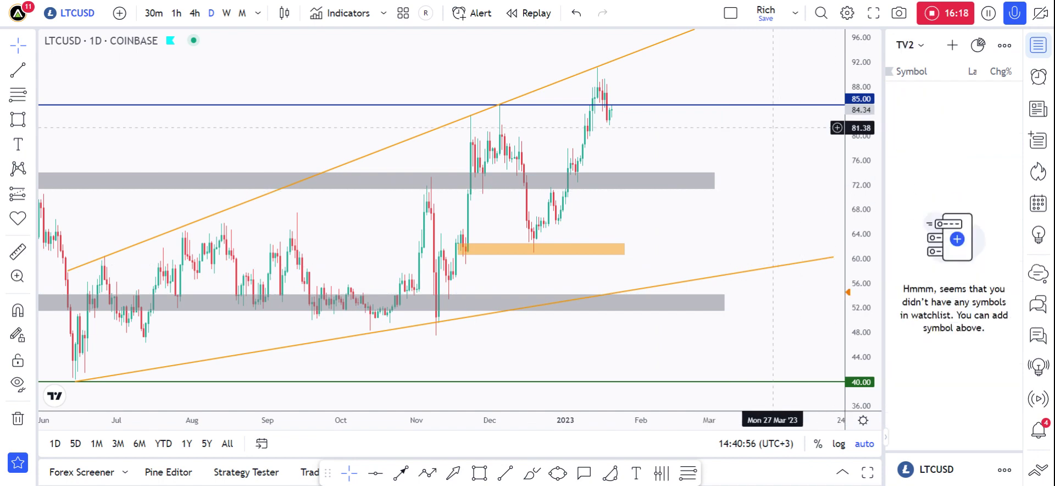
{"action": "right_click", "coordinate": [667, 136]}
{"action": "mouse_move", "coordinate": [730, 268]}
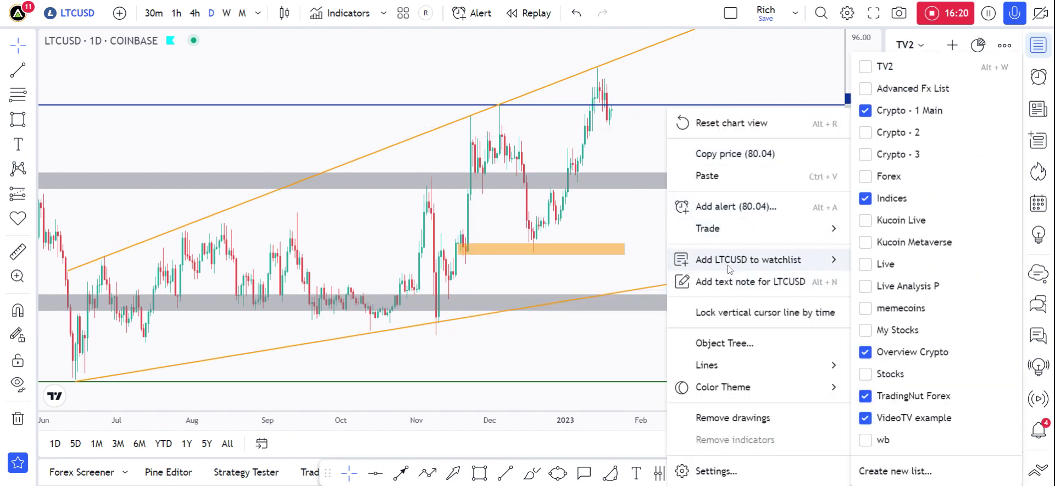
{"action": "left_click", "coordinate": [906, 67]}
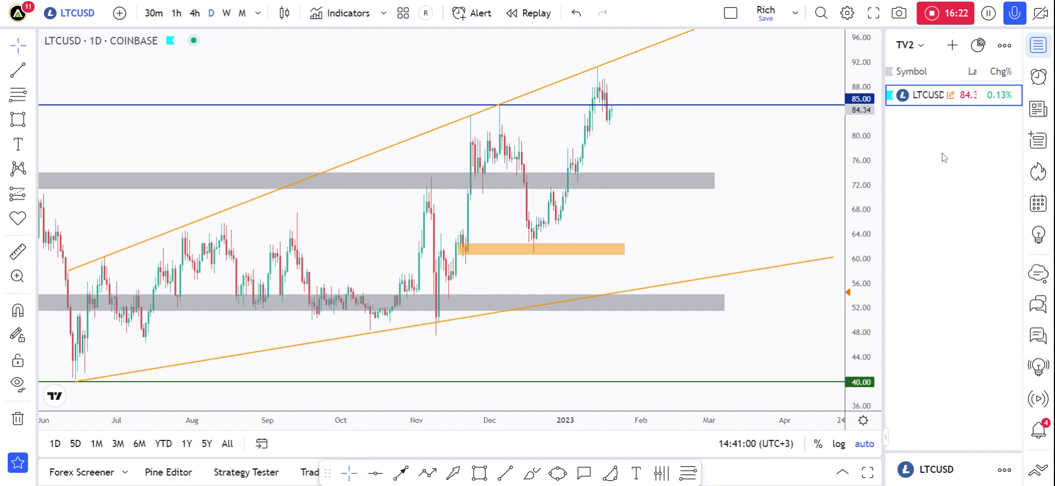
Add EURUSD, GBPJPY and AAPL to the TV2 watchlist.
{"action": "left_click", "coordinate": [952, 45]}
{"action": "type", "text": "E"}
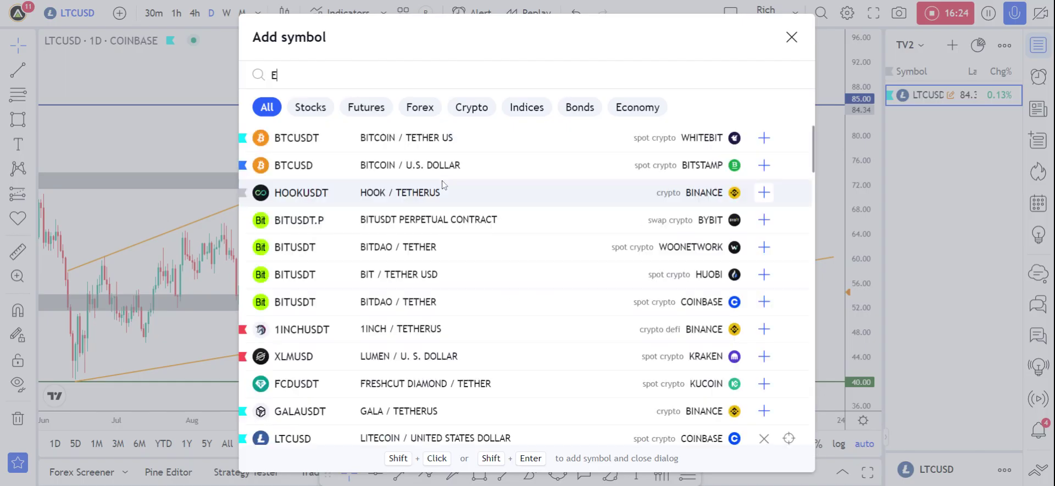
{"action": "type", "text": "URUSD"}
{"action": "key", "text": "Return"}
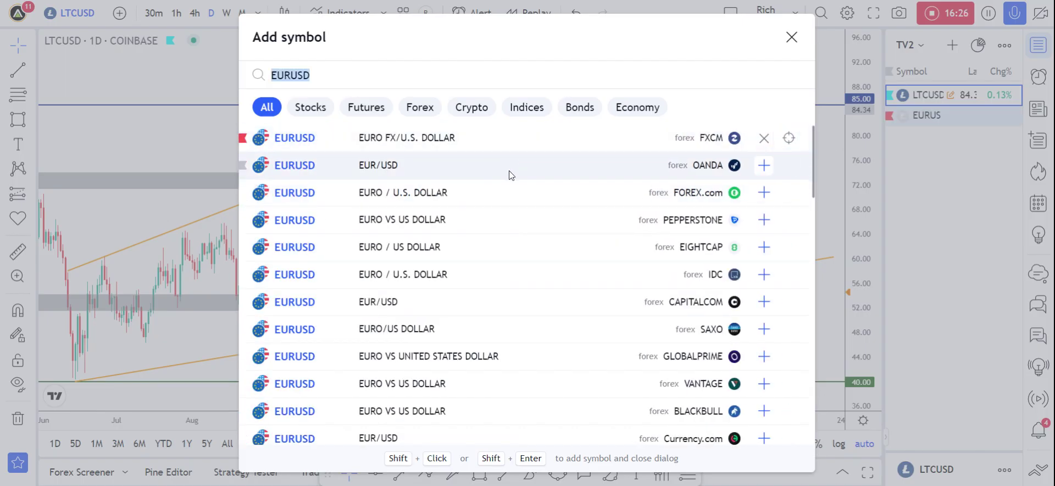
{"action": "type", "text": "GBPJPY"}
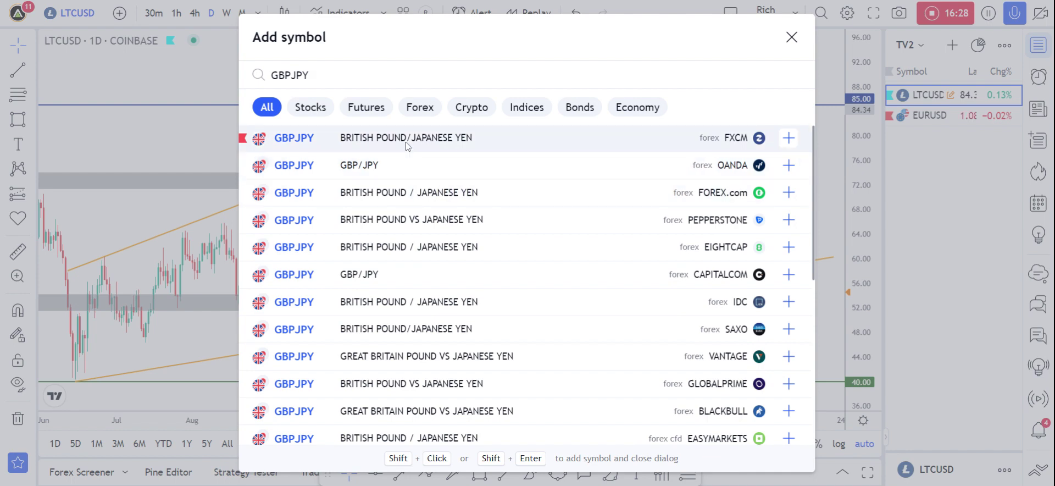
{"action": "key", "text": "Return"}
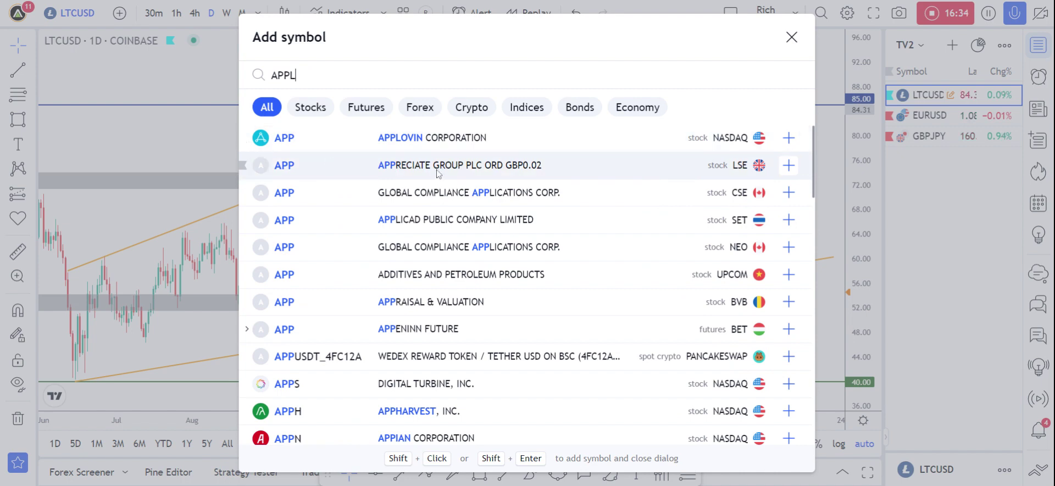
{"action": "type", "text": "APPL"}
{"action": "key", "text": "Return"}
{"action": "key", "text": "Escape"}
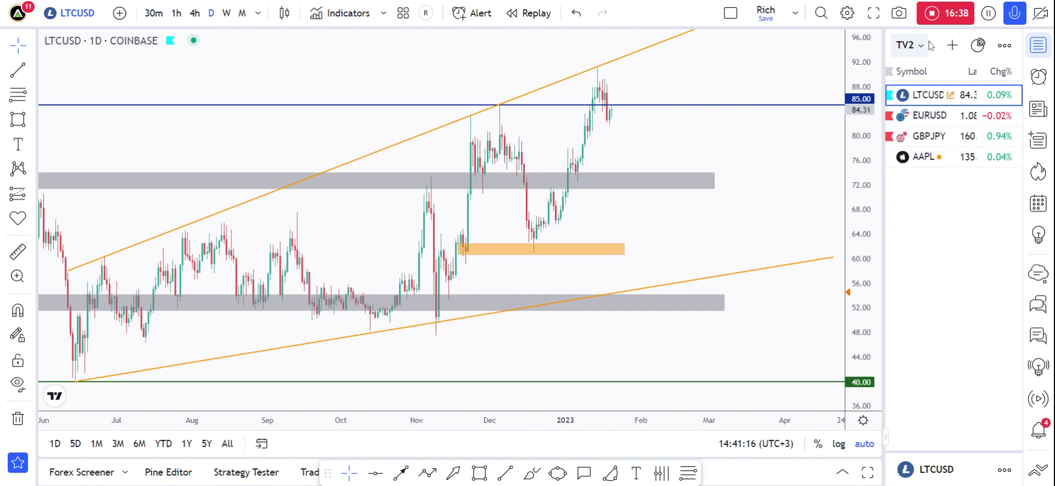
Delete the TV2 watchlist from the saved watchlists list.
{"action": "left_click", "coordinate": [912, 45]}
{"action": "scroll", "coordinate": [959, 361], "scroll_direction": "down", "scroll_amount": 3}
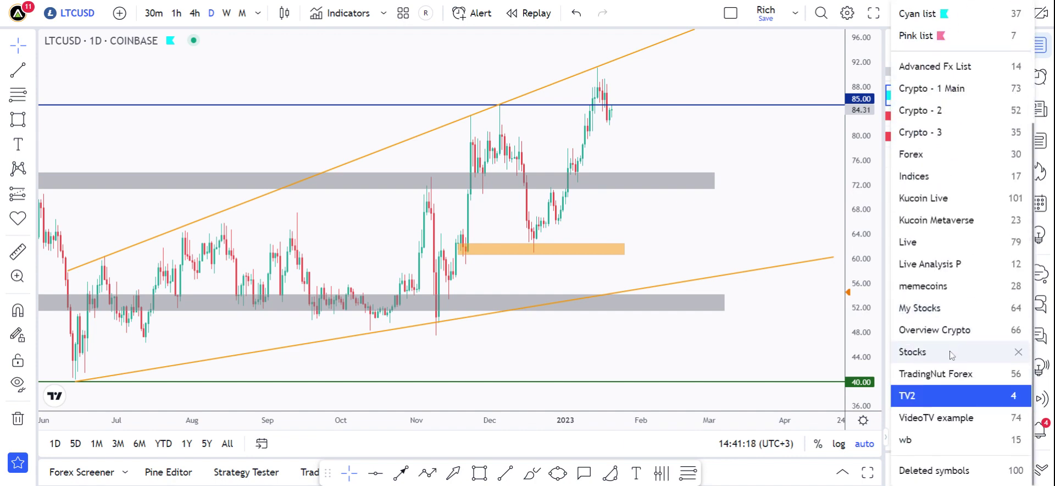
{"action": "left_click", "coordinate": [1018, 395]}
{"action": "left_click", "coordinate": [645, 274]}
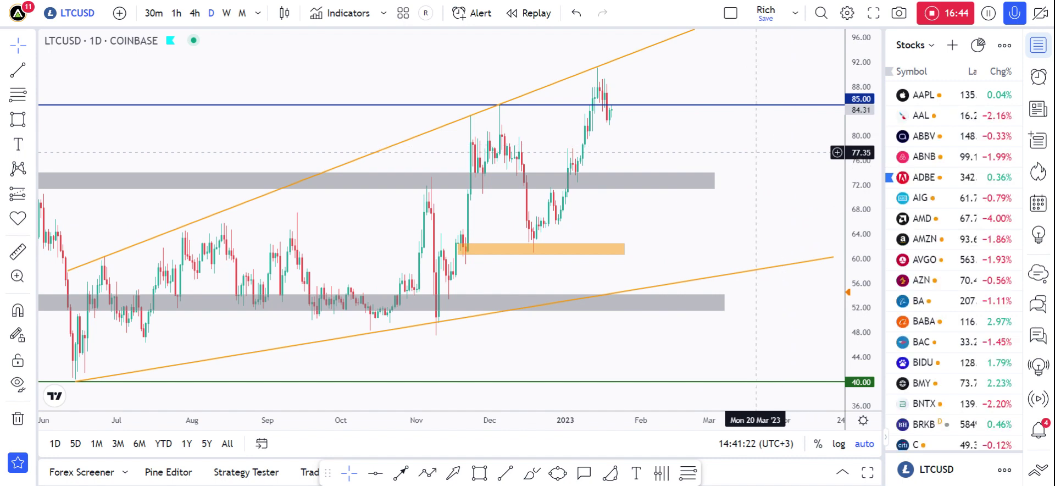
{"action": "scroll", "coordinate": [965, 252], "scroll_direction": "down", "scroll_amount": 5}
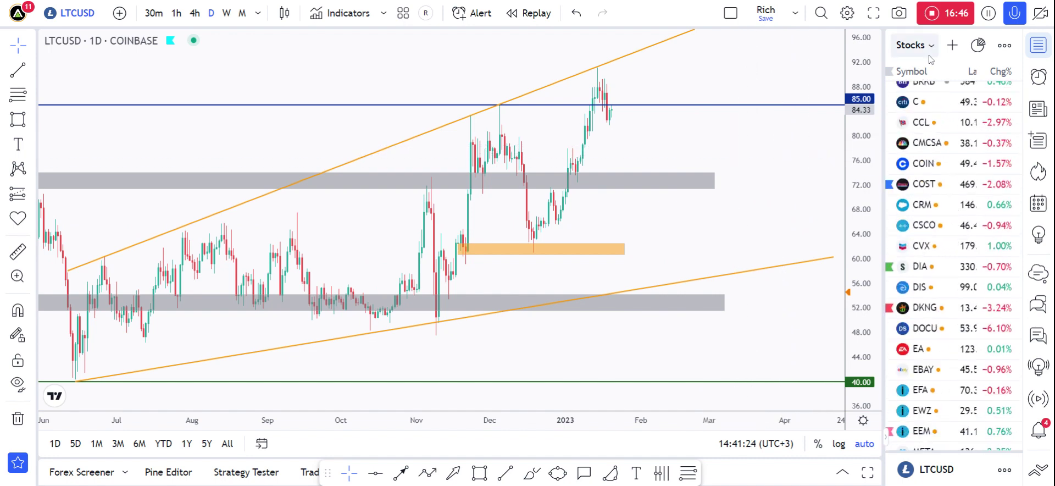
Switch to the VideoTV example watchlist and open the BTCUSDT chart from it.
{"action": "left_click", "coordinate": [912, 45]}
{"action": "scroll", "coordinate": [918, 391], "scroll_direction": "down", "scroll_amount": 3}
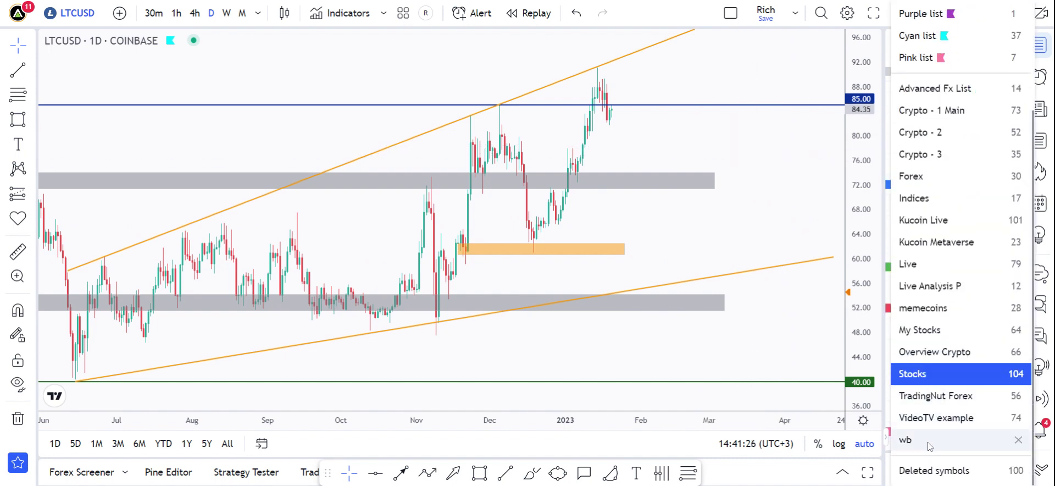
{"action": "left_click", "coordinate": [936, 422]}
{"action": "scroll", "coordinate": [941, 423], "scroll_direction": "down", "scroll_amount": 10}
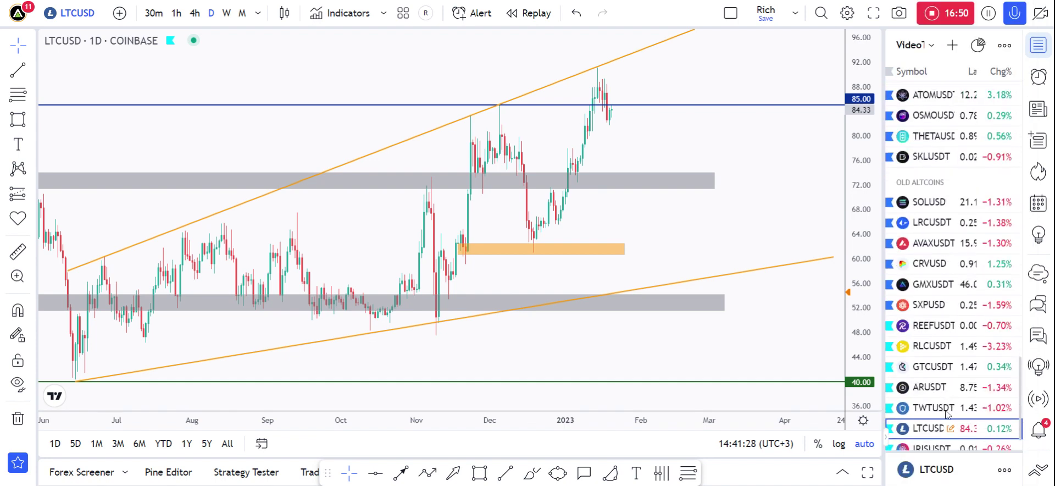
{"action": "left_click", "coordinate": [928, 435]}
{"action": "scroll", "coordinate": [941, 329], "scroll_direction": "down", "scroll_amount": 10}
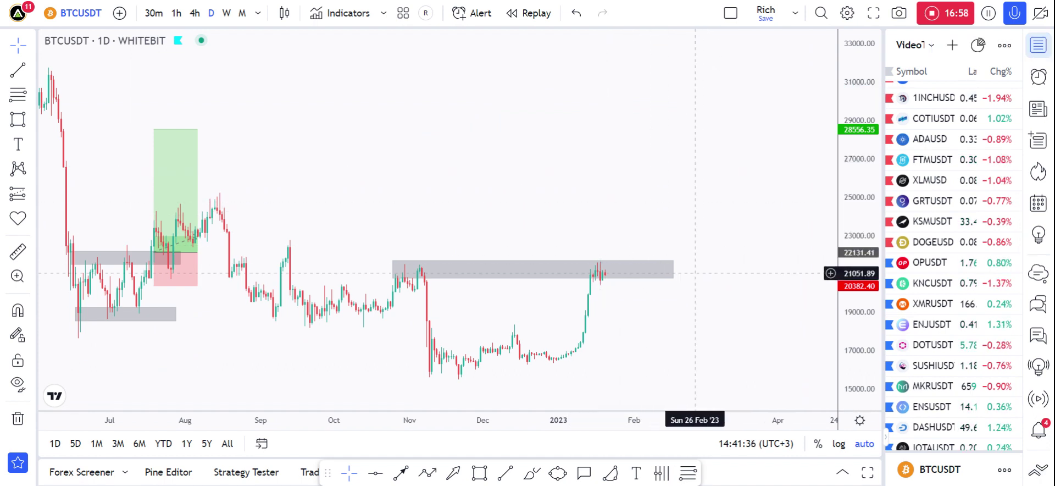
Glance at the BTCUSDT Minds feed, then move LTCUSDT below IRISUSDT in the watchlist.
{"action": "left_click", "coordinate": [1042, 280]}
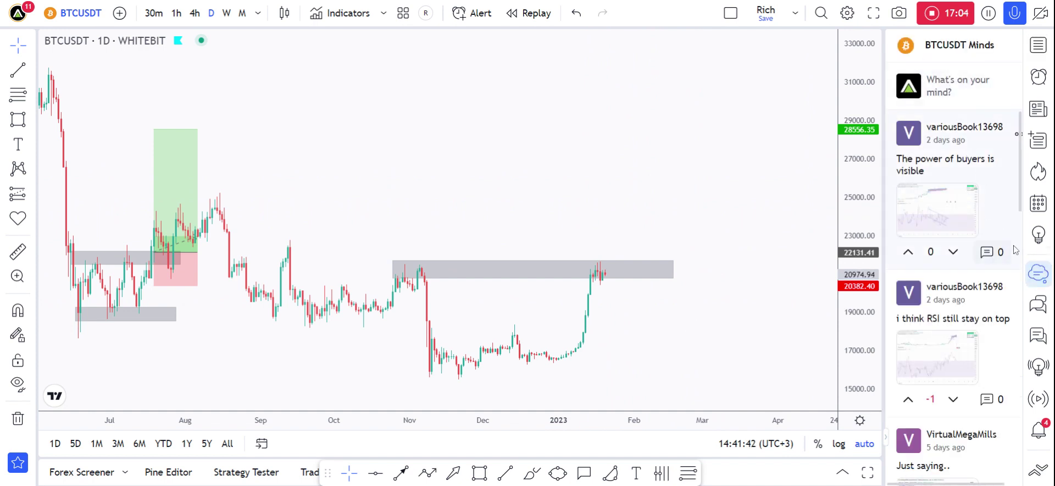
{"action": "left_click", "coordinate": [82, 14]}
{"action": "key", "text": "Escape"}
{"action": "left_click", "coordinate": [1038, 45]}
{"action": "left_click_drag", "start_coordinate": [960, 407], "coordinate": [929, 422]}
View LTCUSD's Minds posts, then return to BTCUSDT and start a new Minds post.
{"action": "left_click", "coordinate": [929, 422]}
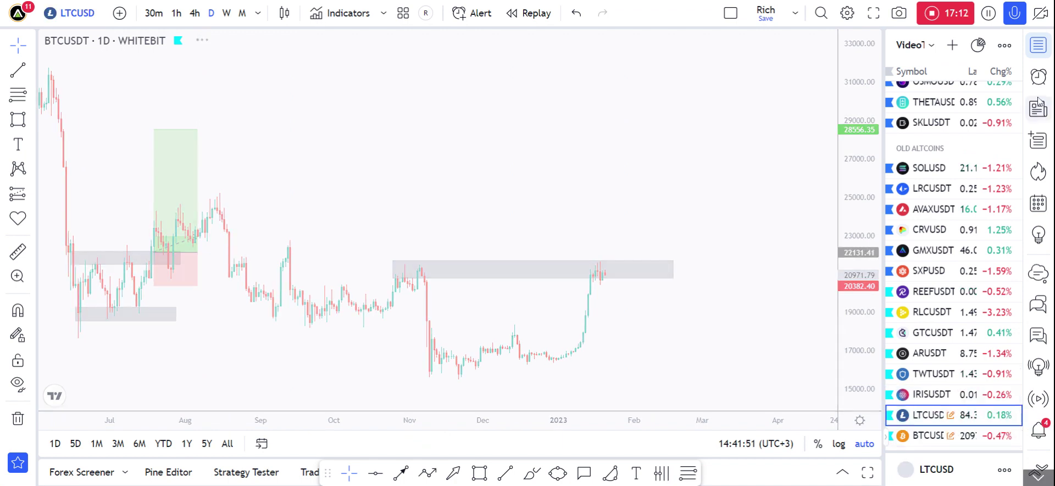
{"action": "left_click", "coordinate": [1038, 272]}
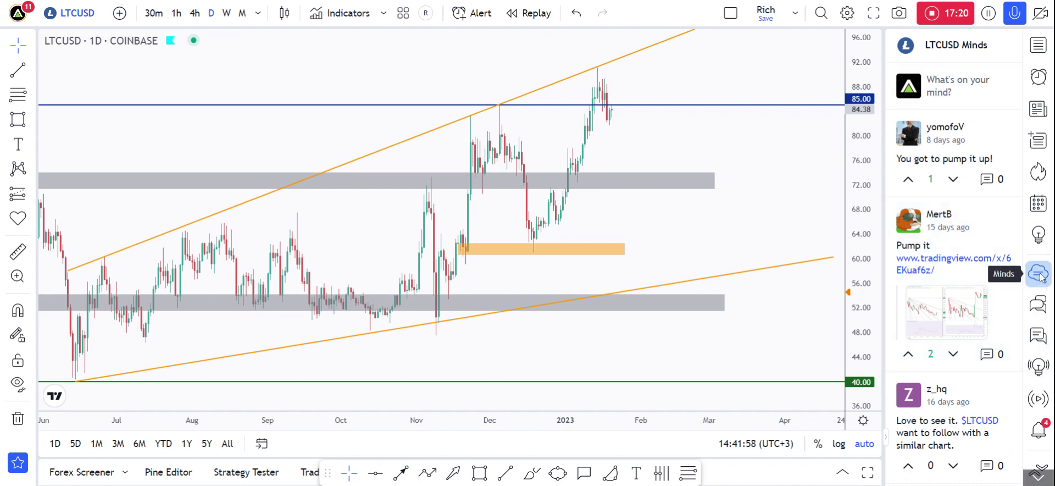
{"action": "left_click", "coordinate": [1038, 45]}
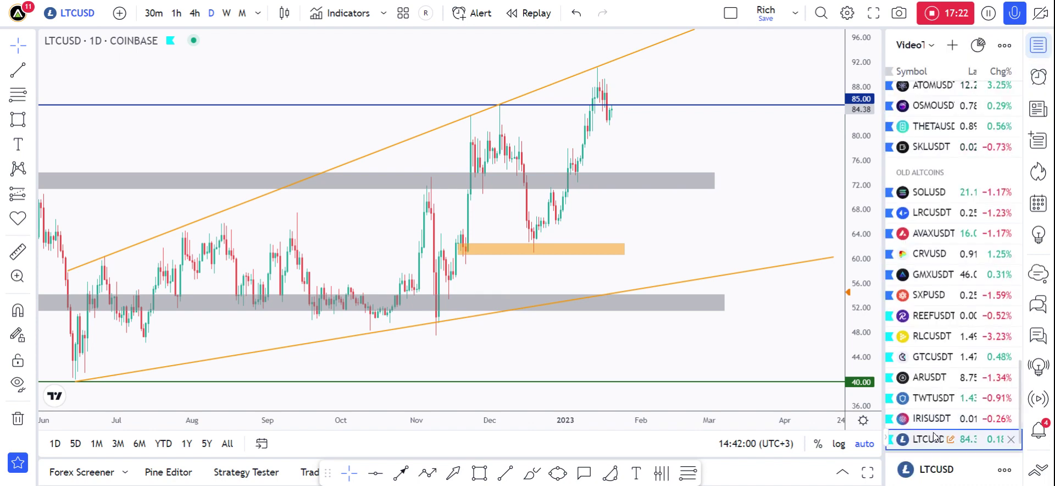
{"action": "key", "text": "Down"}
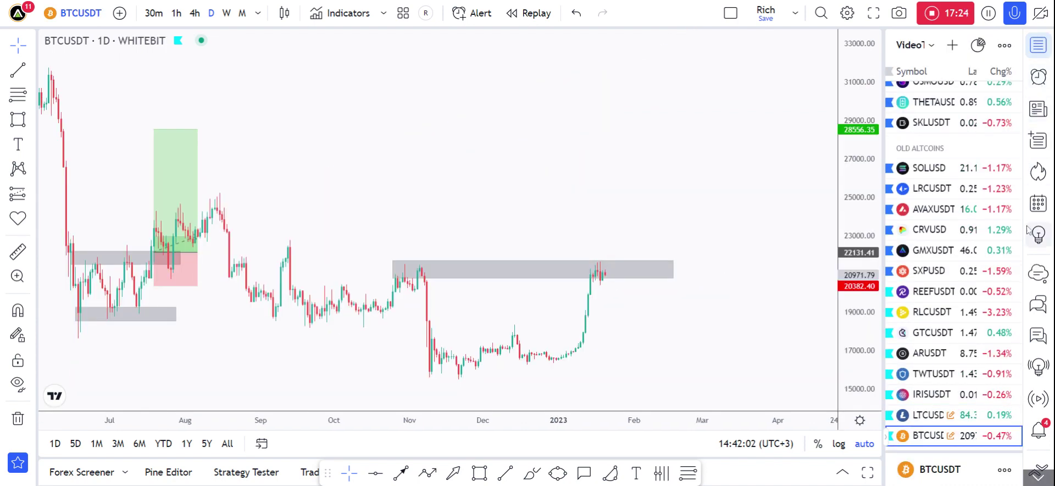
{"action": "left_click", "coordinate": [1038, 274]}
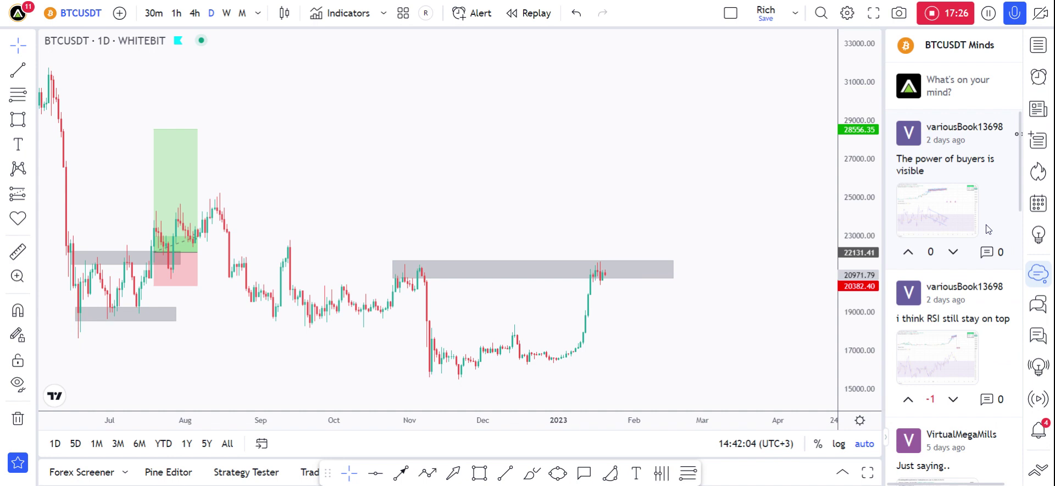
{"action": "left_click", "coordinate": [950, 93]}
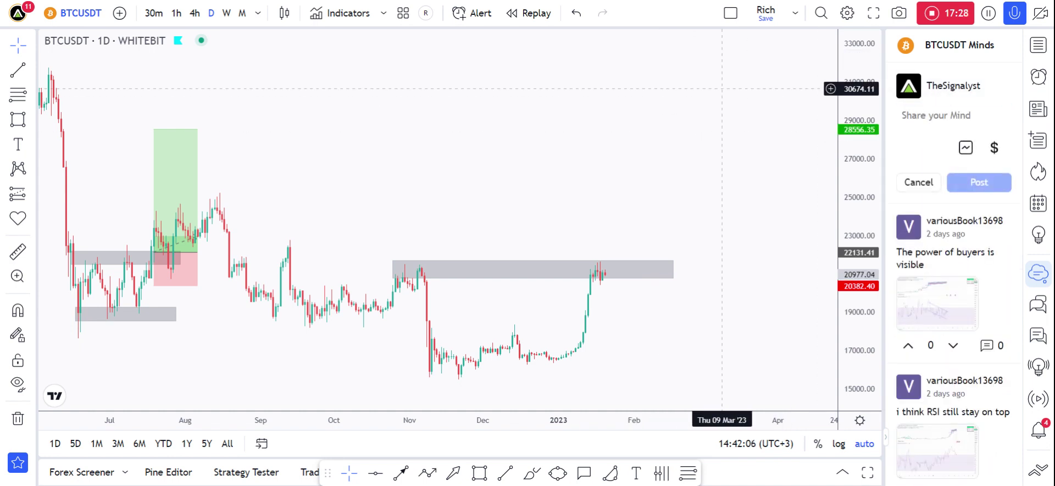
Copy the BTCUSDT chart image to the clipboard twice via the camera snapshot menu.
{"action": "left_click", "coordinate": [899, 22]}
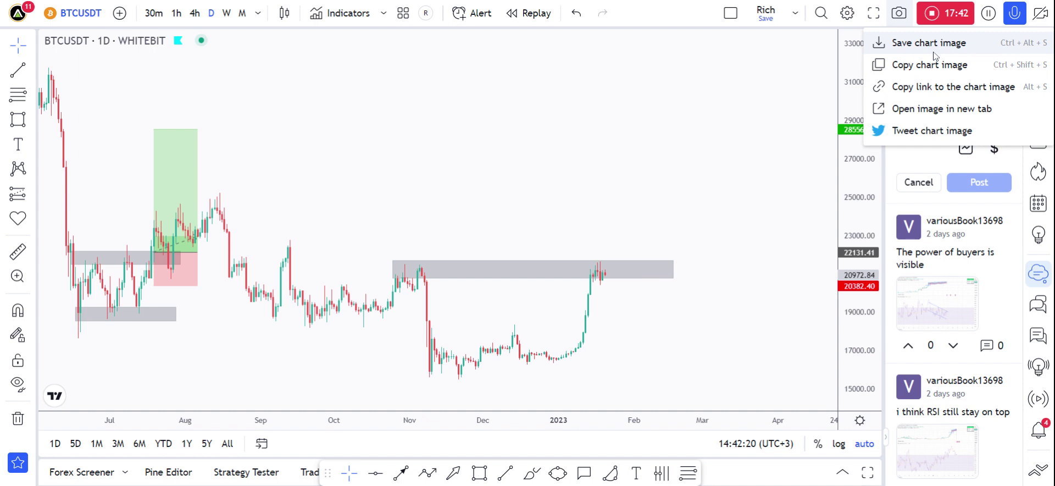
{"action": "left_click", "coordinate": [940, 70]}
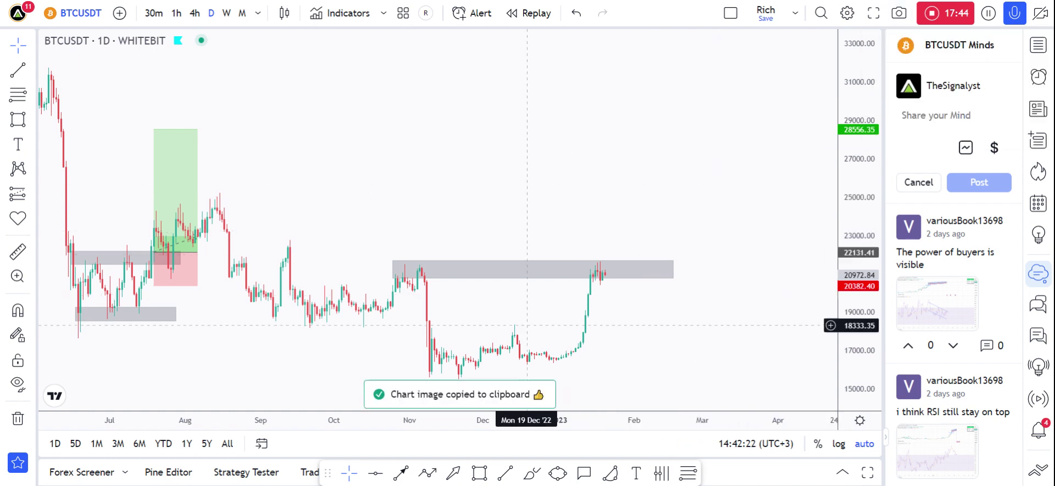
{"action": "left_click", "coordinate": [903, 116]}
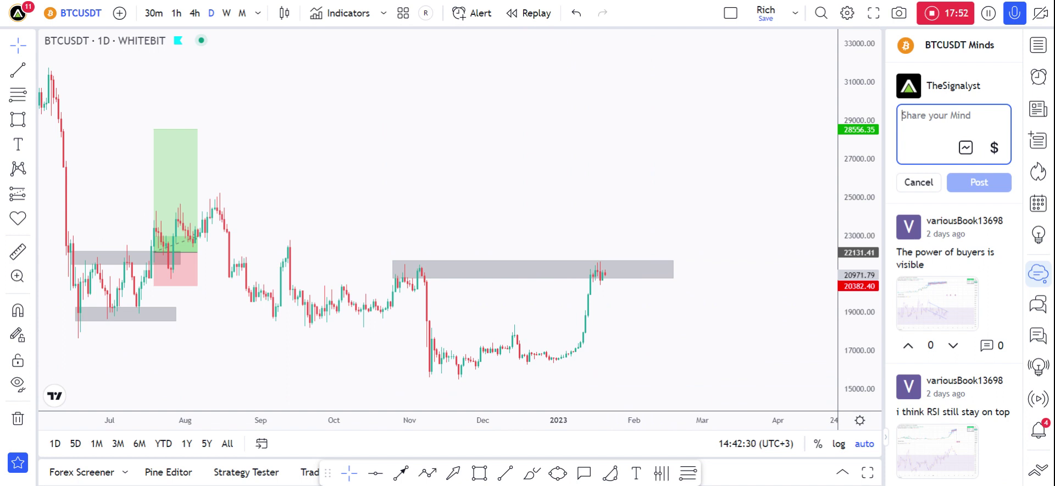
{"action": "left_click", "coordinate": [899, 12]}
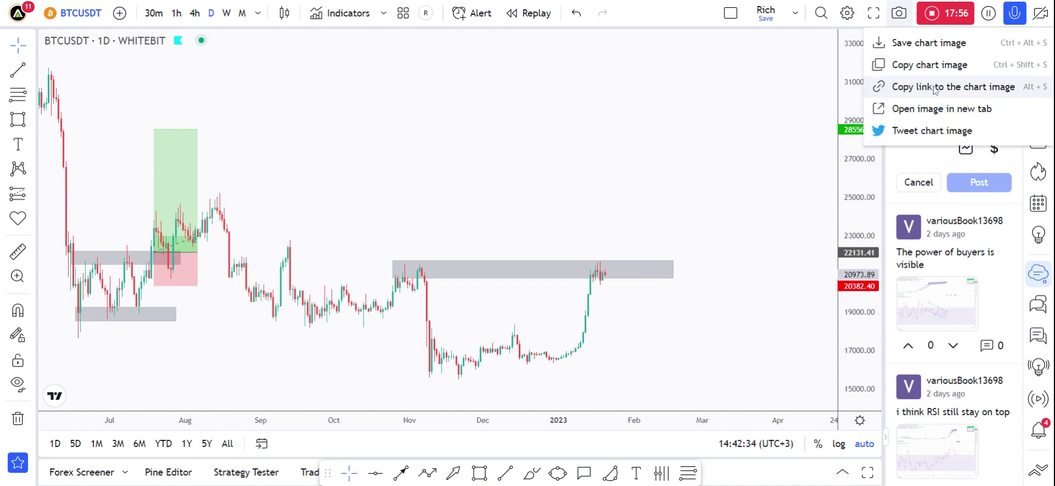
{"action": "left_click", "coordinate": [929, 65]}
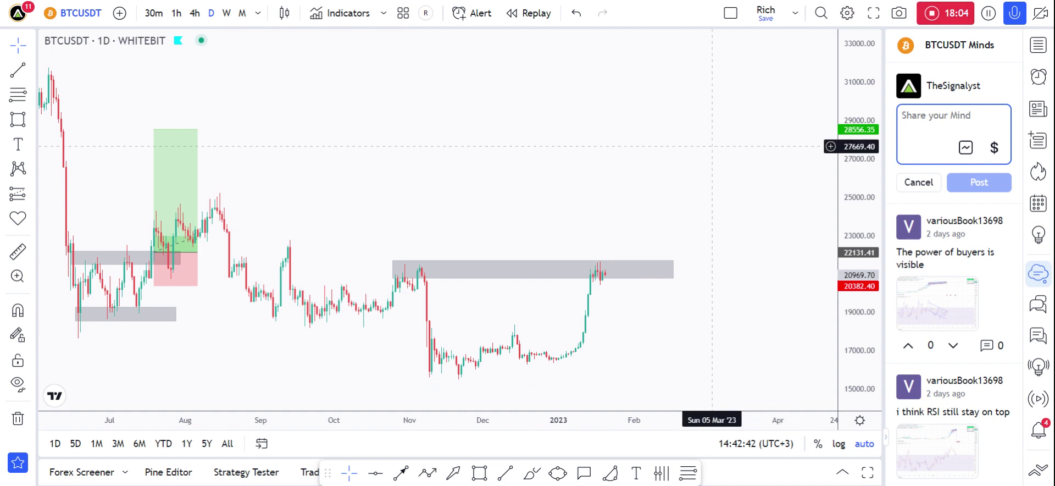
Type test text 'sahf' in the new Minds post, then clear it.
{"action": "left_click", "coordinate": [711, 341]}
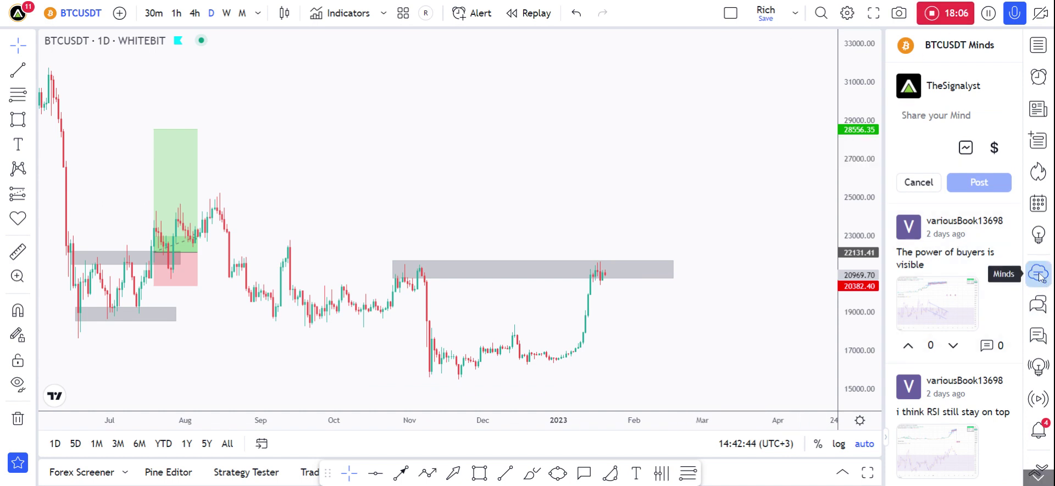
{"action": "left_click", "coordinate": [935, 127]}
{"action": "type", "text": "sahfhasfh"}
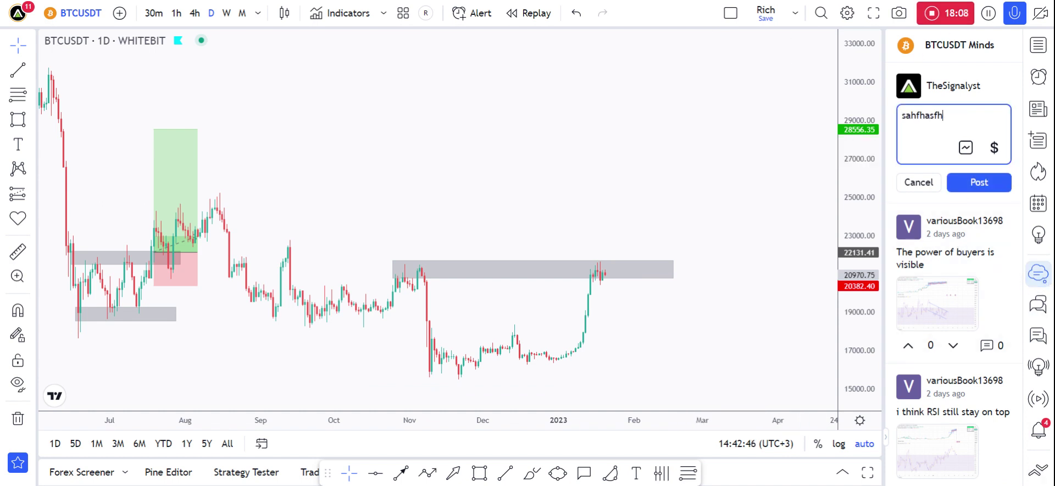
{"action": "key", "text": "BackSpace"}
{"action": "key", "text": "BackSpace"}
{"action": "key", "text": "BackSpace"}
{"action": "key", "text": "BackSpace"}
{"action": "key", "text": "BackSpace"}
{"action": "key", "text": "BackSpace"}
{"action": "key", "text": "BackSpace"}
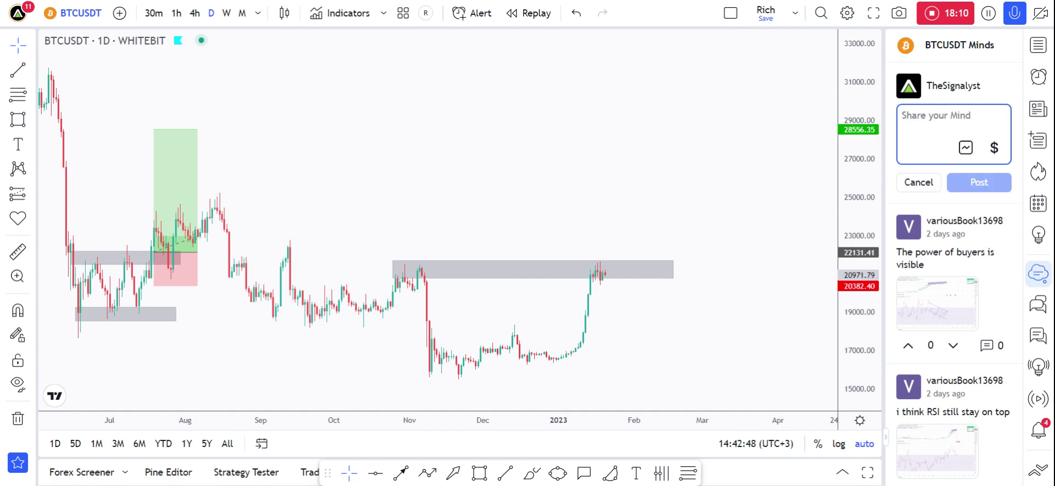
Attach a chart snapshot to the post, then close the Minds panel.
{"action": "left_click", "coordinate": [1039, 278]}
{"action": "left_click", "coordinate": [1039, 277]}
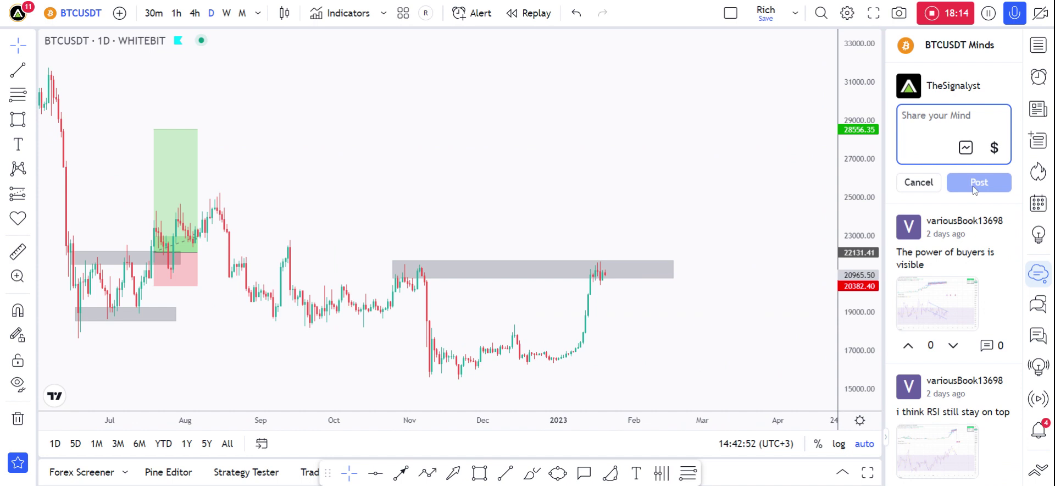
{"action": "left_click", "coordinate": [968, 150]}
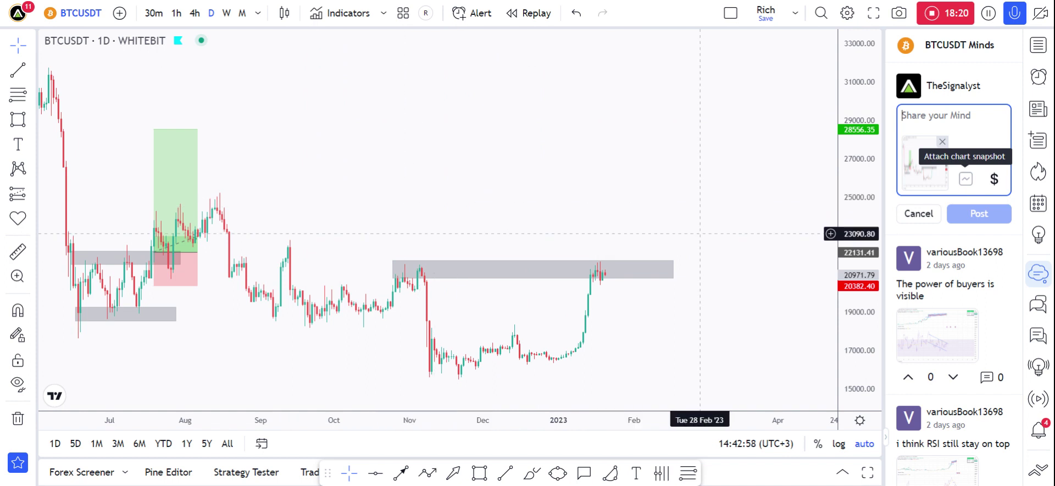
{"action": "left_click", "coordinate": [1038, 274]}
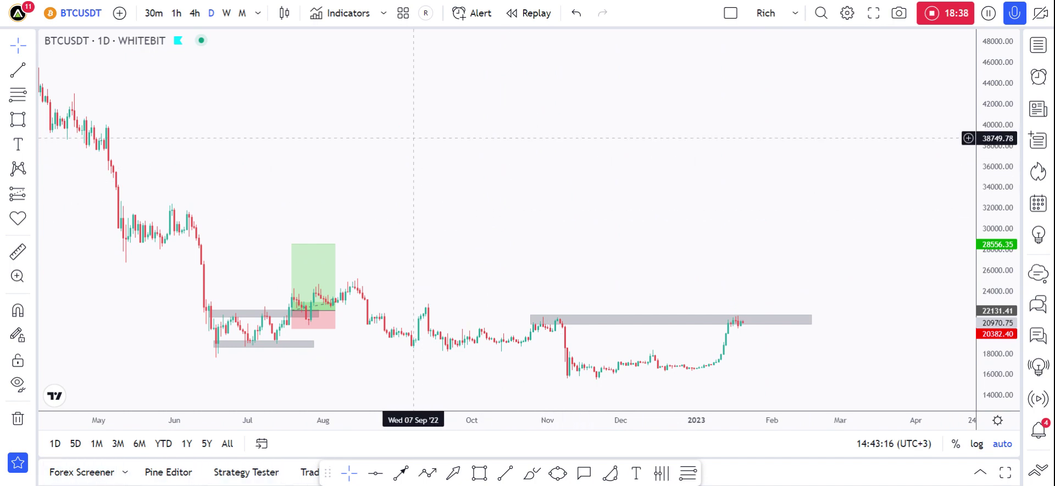
Try the Tweet annotation and cancel it, then pick the Image tool from the text tools.
{"action": "left_click", "coordinate": [33, 142]}
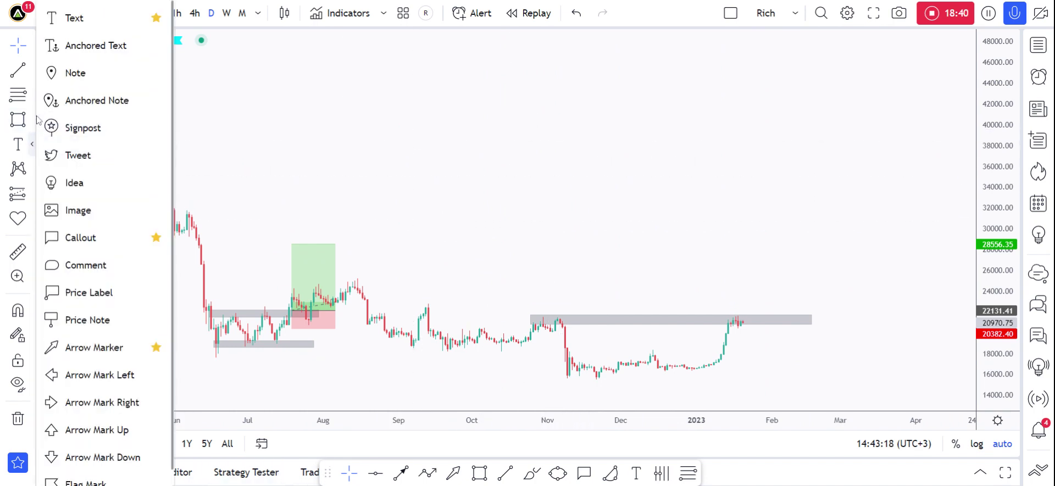
{"action": "left_click", "coordinate": [79, 157]}
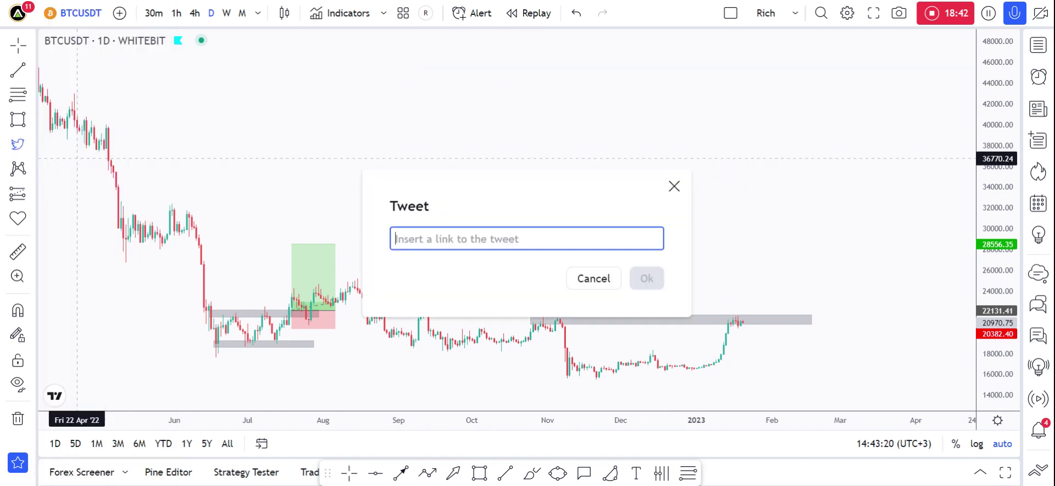
{"action": "left_click", "coordinate": [674, 185]}
{"action": "left_click", "coordinate": [32, 144]}
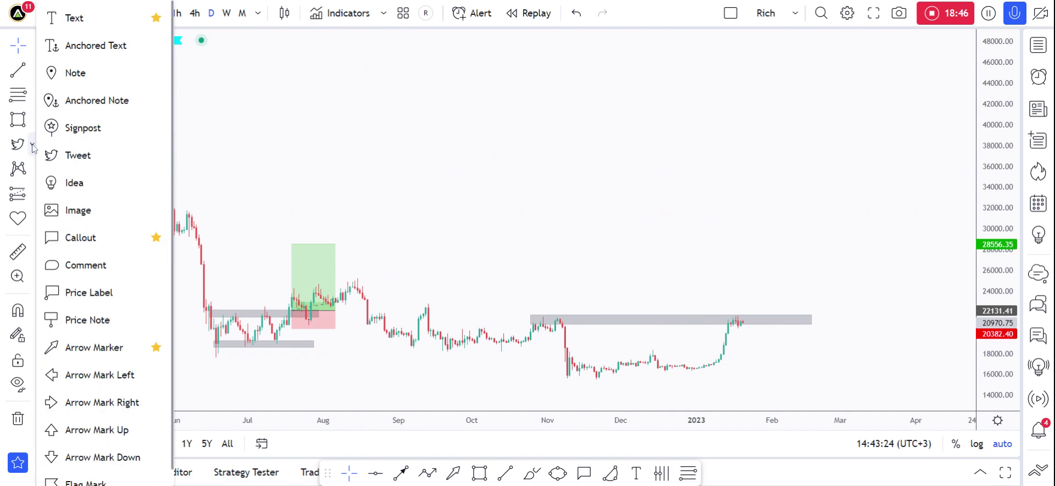
{"action": "left_click", "coordinate": [78, 210]}
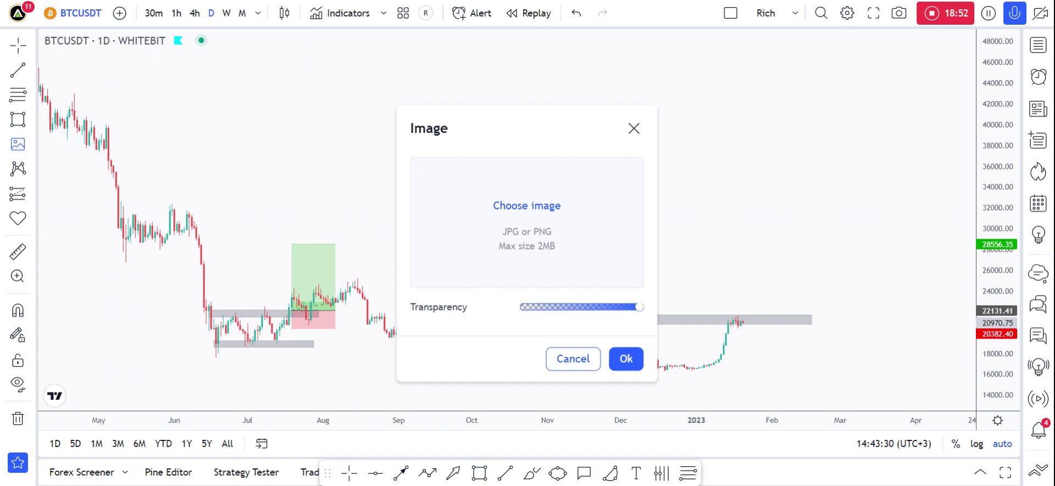
Insert the red logo image, enlarge it and move it to the chart centre.
{"action": "left_click", "coordinate": [626, 358]}
{"action": "left_click_drag", "start_coordinate": [559, 266], "coordinate": [793, 271]}
{"action": "left_click_drag", "start_coordinate": [715, 208], "coordinate": [383, 303]}
{"action": "left_click", "coordinate": [699, 267]}
Send the logo image to the back, behind the candles and zones.
{"action": "left_click", "coordinate": [456, 244]}
{"action": "right_click", "coordinate": [408, 261]}
{"action": "mouse_move", "coordinate": [486, 292]}
{"action": "mouse_move", "coordinate": [477, 274]}
{"action": "left_click", "coordinate": [566, 272]}
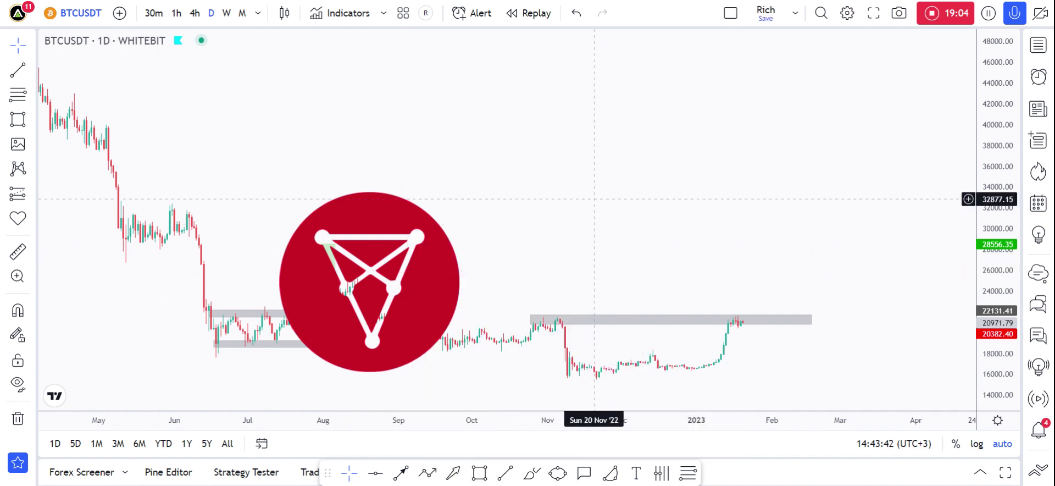
{"action": "right_click", "coordinate": [417, 257]}
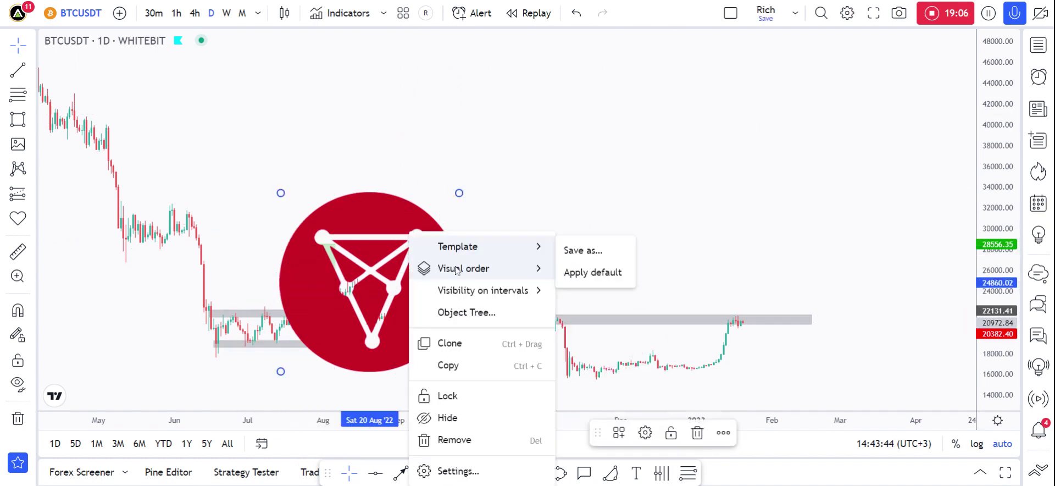
{"action": "mouse_move", "coordinate": [484, 266]}
{"action": "left_click", "coordinate": [590, 292]}
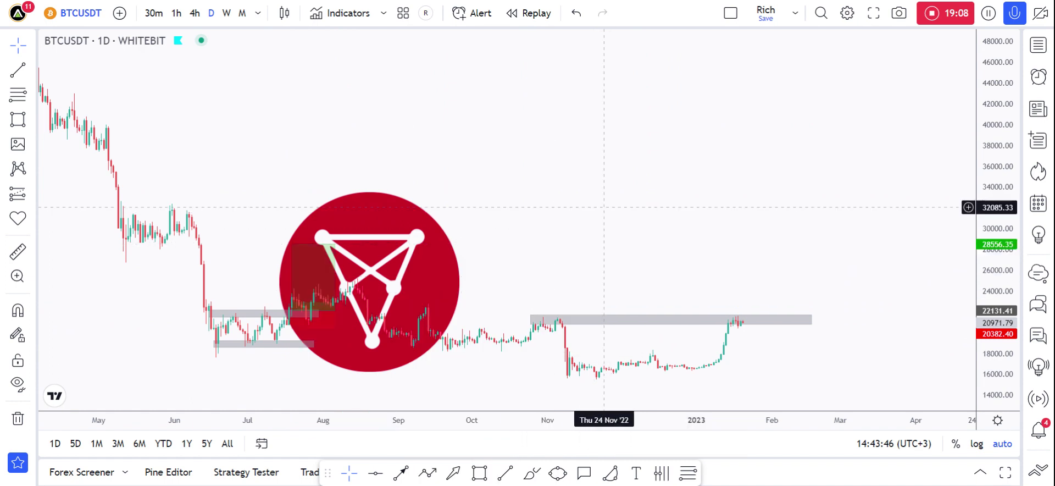
{"action": "left_click", "coordinate": [945, 142]}
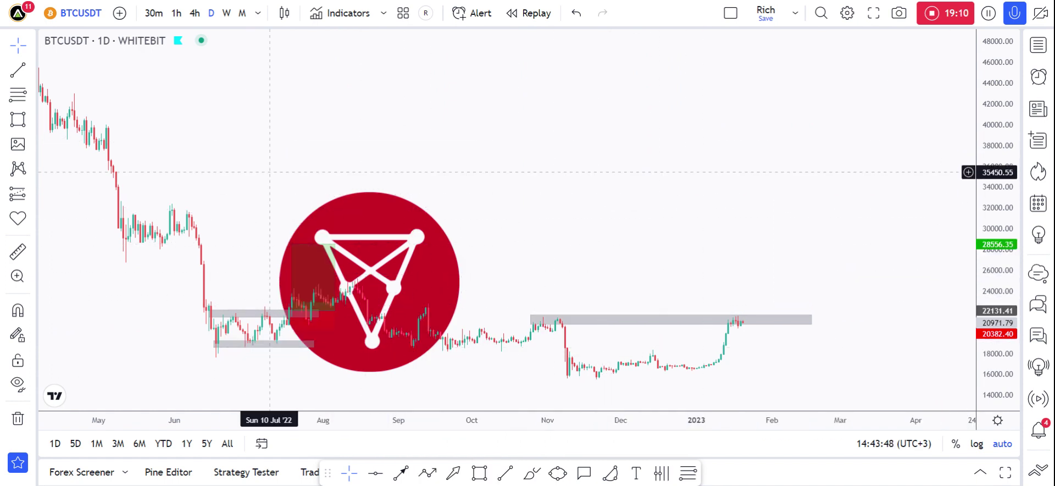
Try the Idea annotation, type and clear 'bt', and cancel without adding it.
{"action": "left_click", "coordinate": [31, 144]}
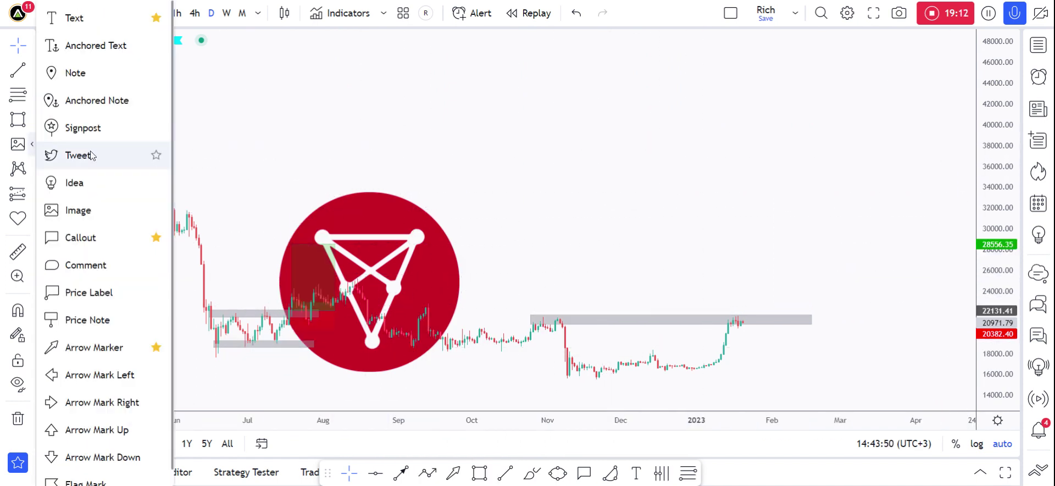
{"action": "left_click", "coordinate": [75, 183]}
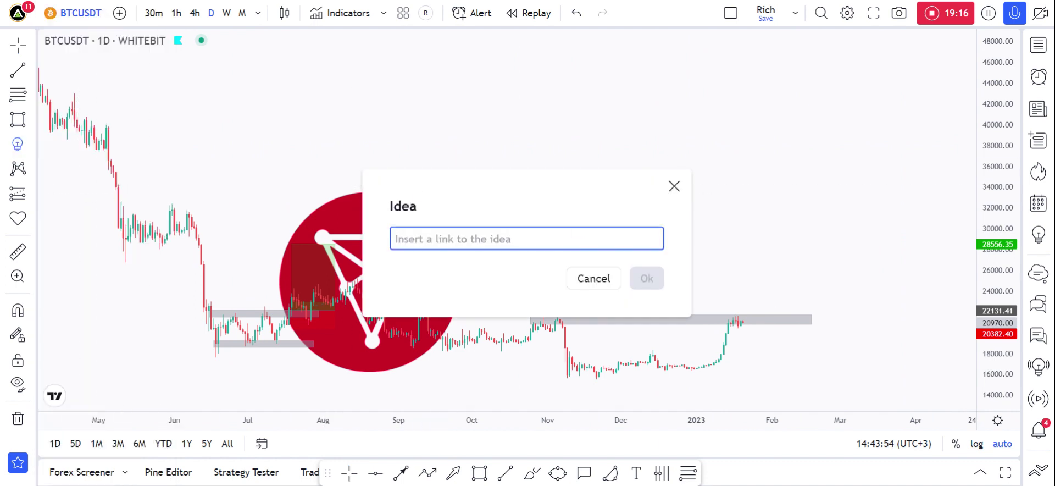
{"action": "type", "text": "btc"}
{"action": "key", "text": "ctrl+a"}
{"action": "key", "text": "BackSpace"}
{"action": "left_click", "coordinate": [674, 186]}
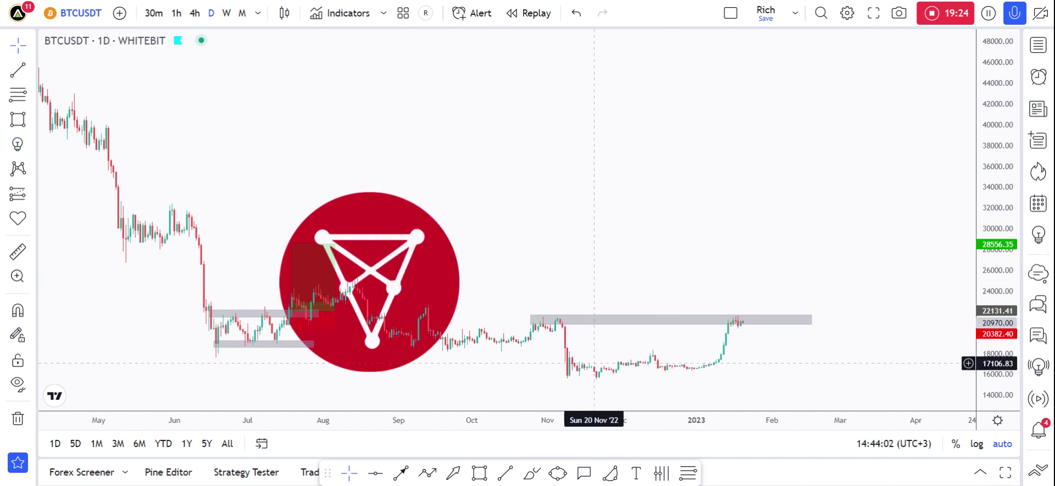